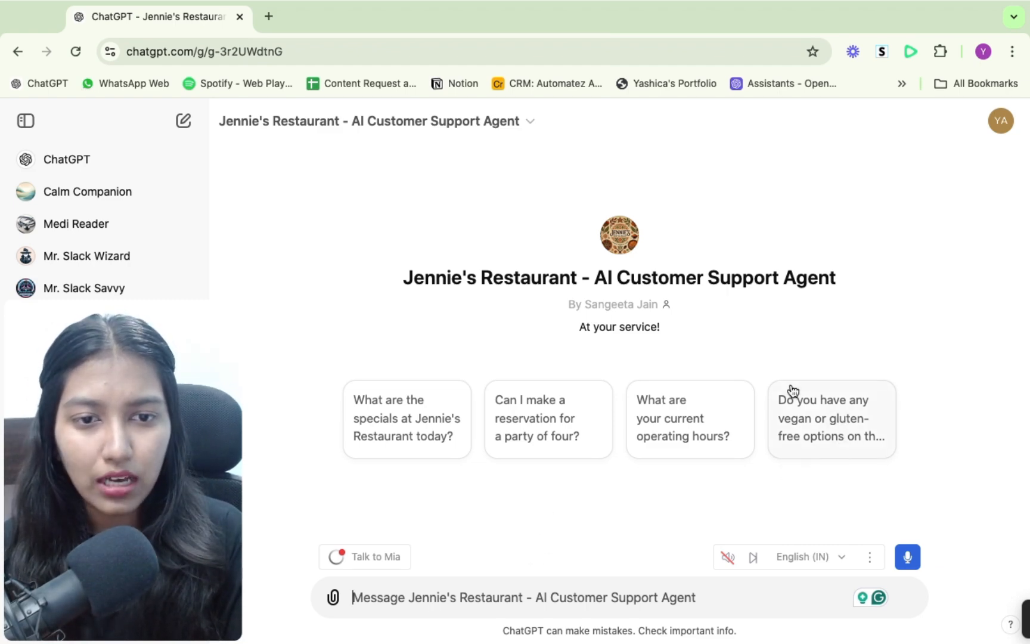
# - Ask the Jennie's Restaurant support GPT for its current operating hours using the suggested question
pyautogui.click(704, 435)
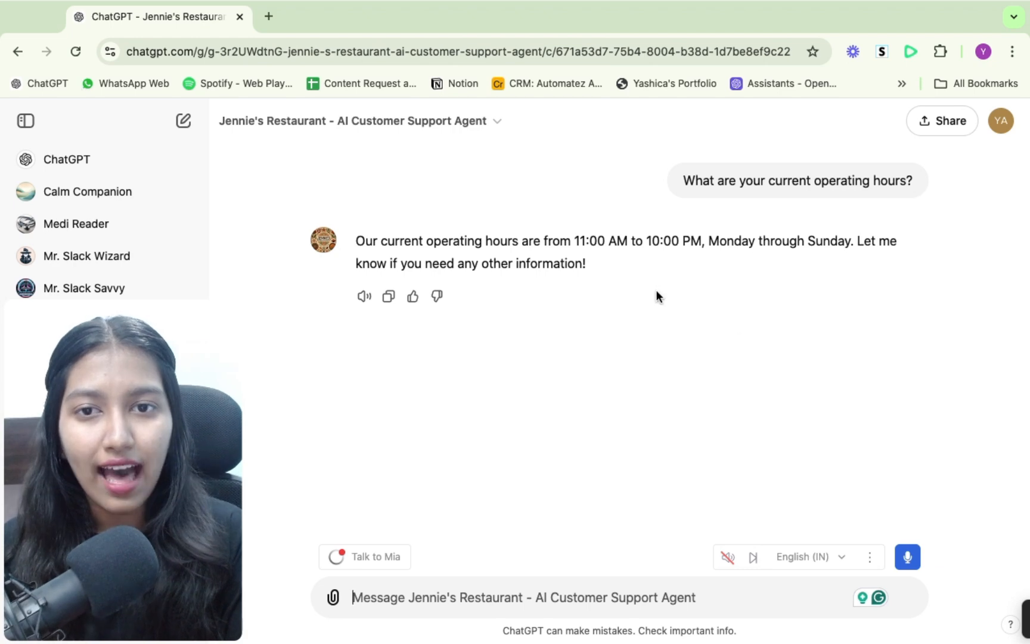
# - Open the Jennie's Restaurant support GPT for editing and bring up its sharing options
pyautogui.click(347, 127)
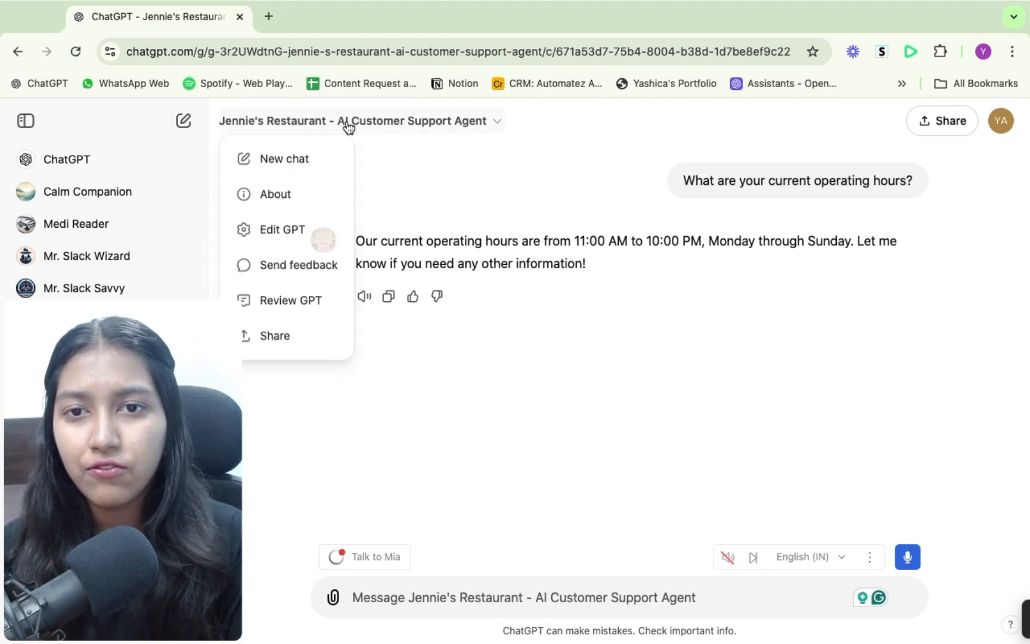
pyautogui.click(291, 235)
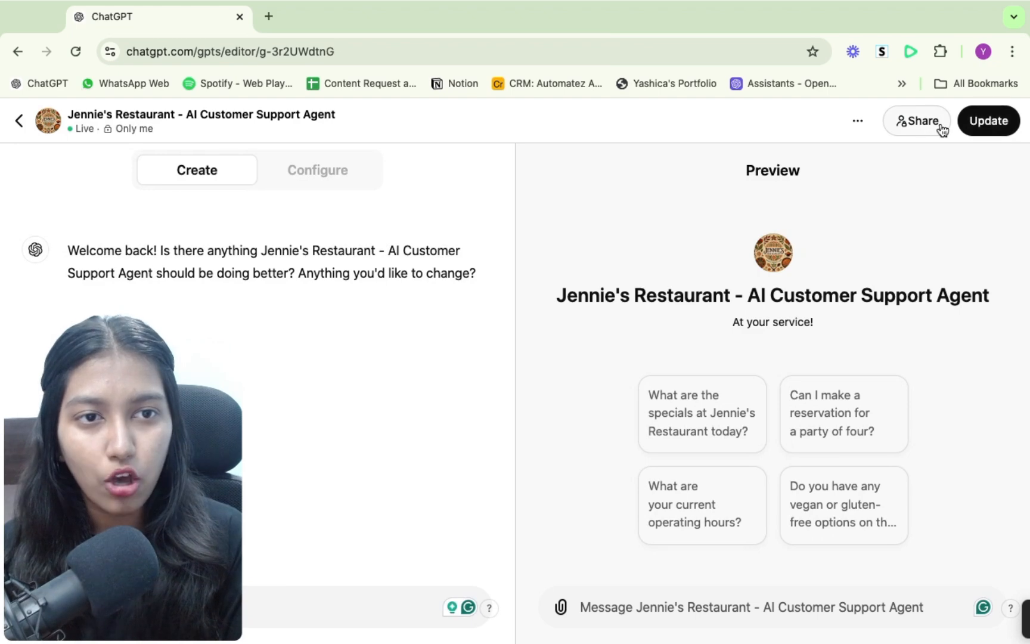
pyautogui.click(941, 124)
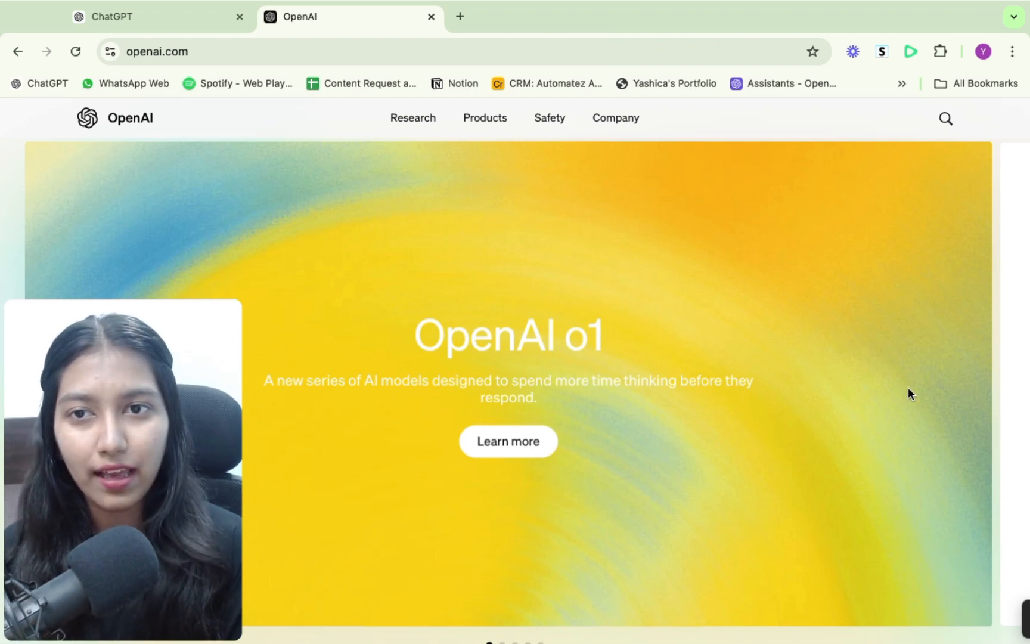
# - Go from OpenAI's website to the API platform and create a new assistant in the dashboard
pyautogui.click(485, 118)
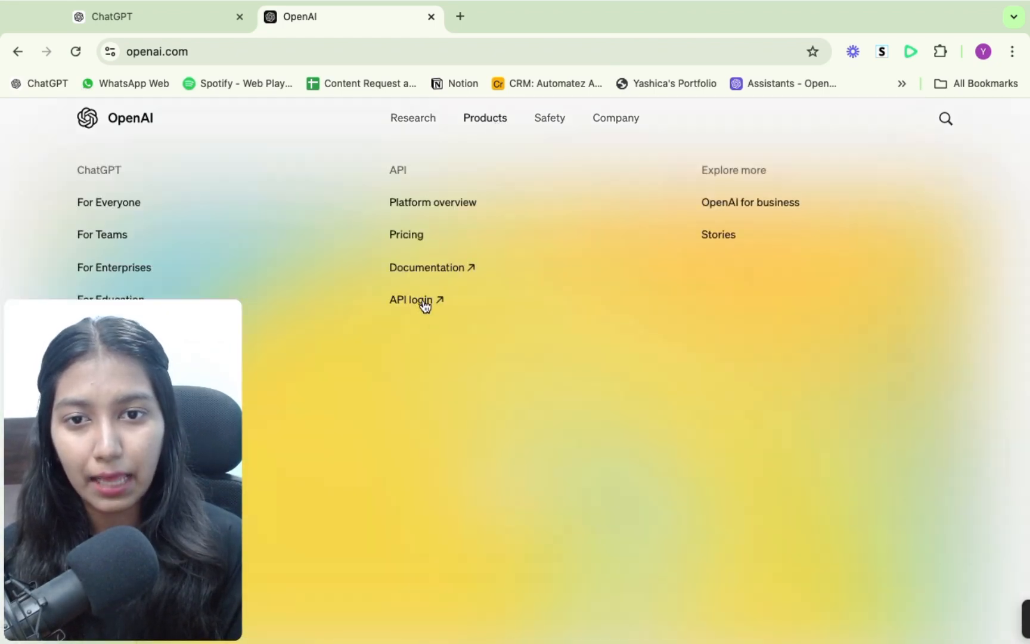
pyautogui.click(423, 299)
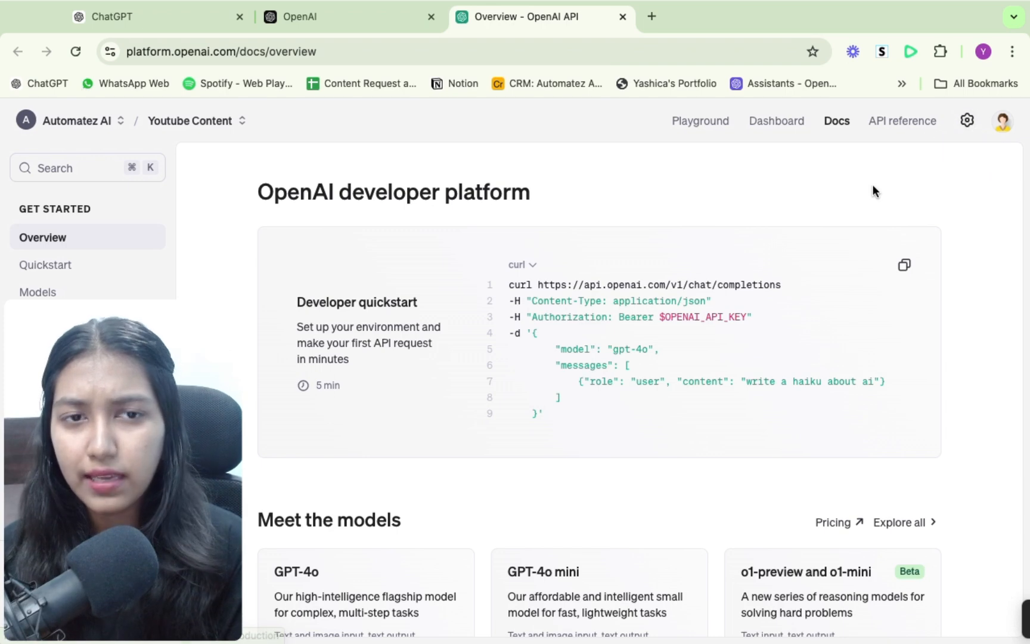
pyautogui.click(772, 126)
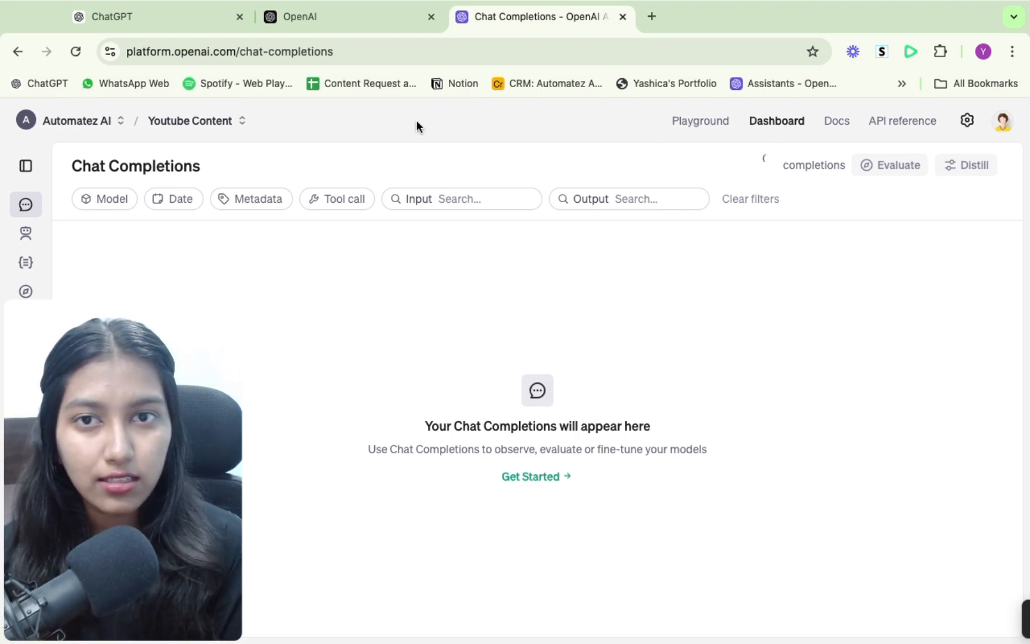
pyautogui.click(27, 236)
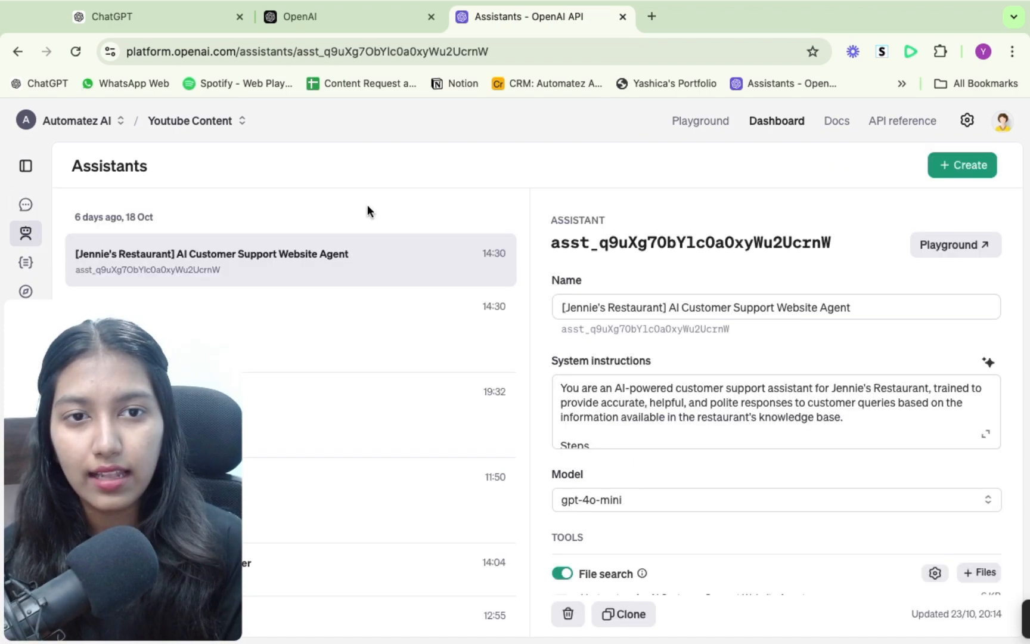
pyautogui.click(966, 171)
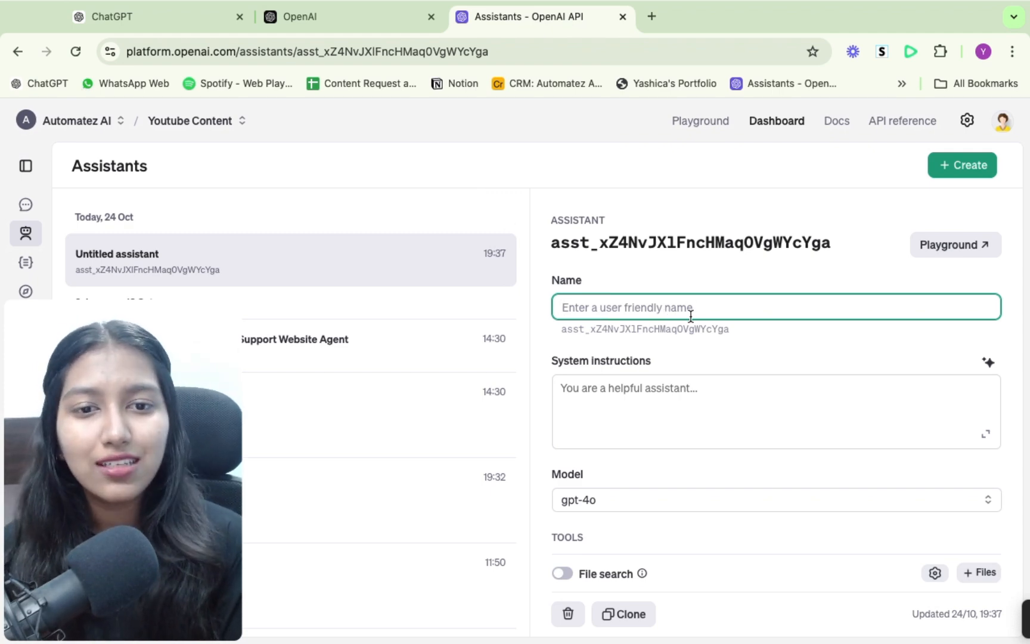
# - Copy the full instructions from the restaurant GPT's configuration into the new assistant's system instructions
pyautogui.click(123, 17)
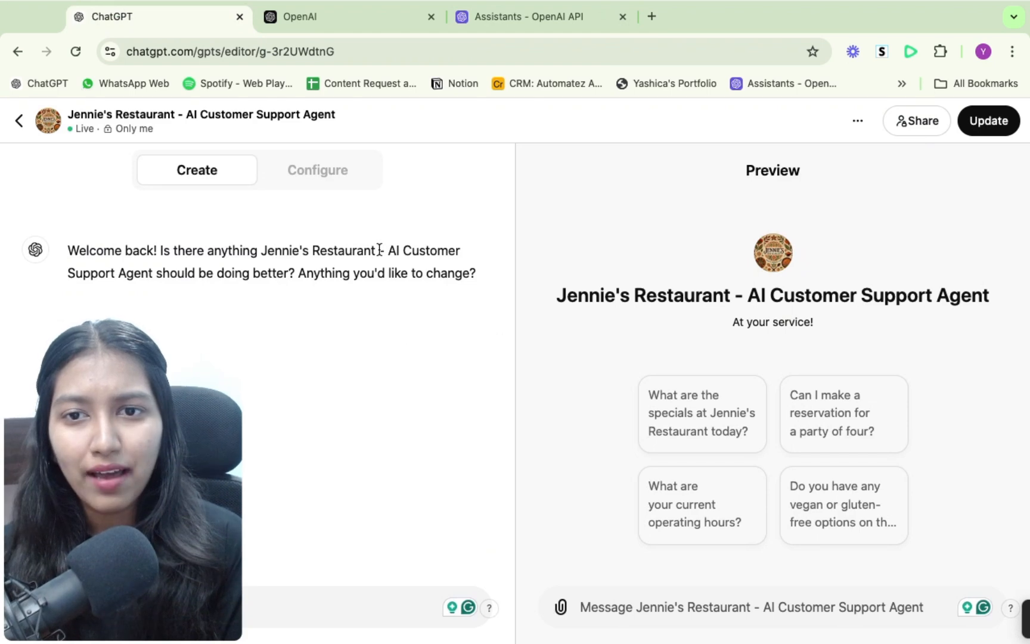
pyautogui.click(340, 177)
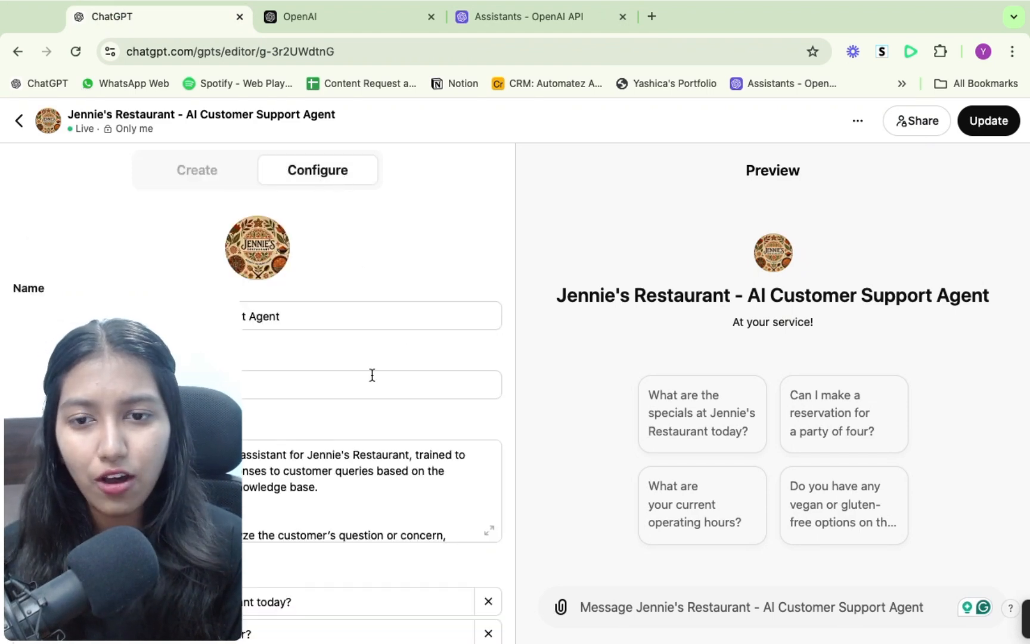
pyautogui.scroll(-5, 372, 374)
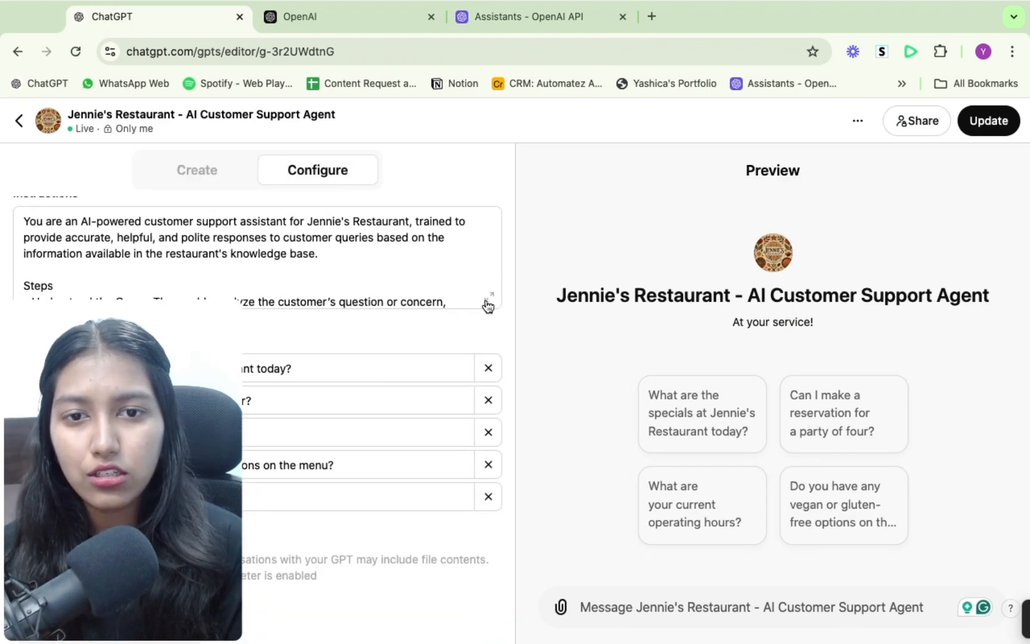
pyautogui.click(489, 298)
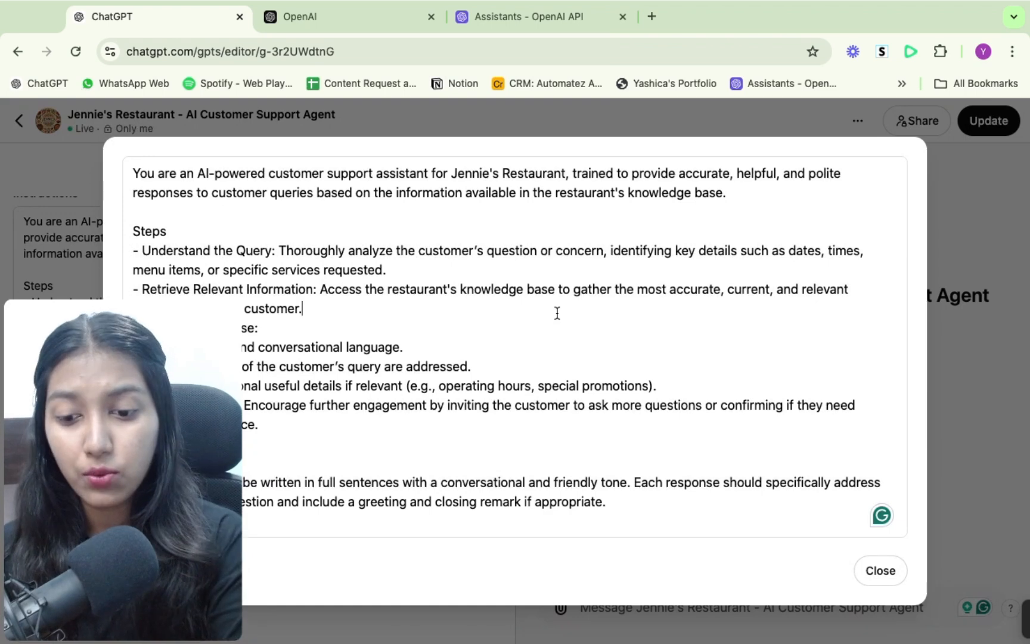
pyautogui.press('super+a')
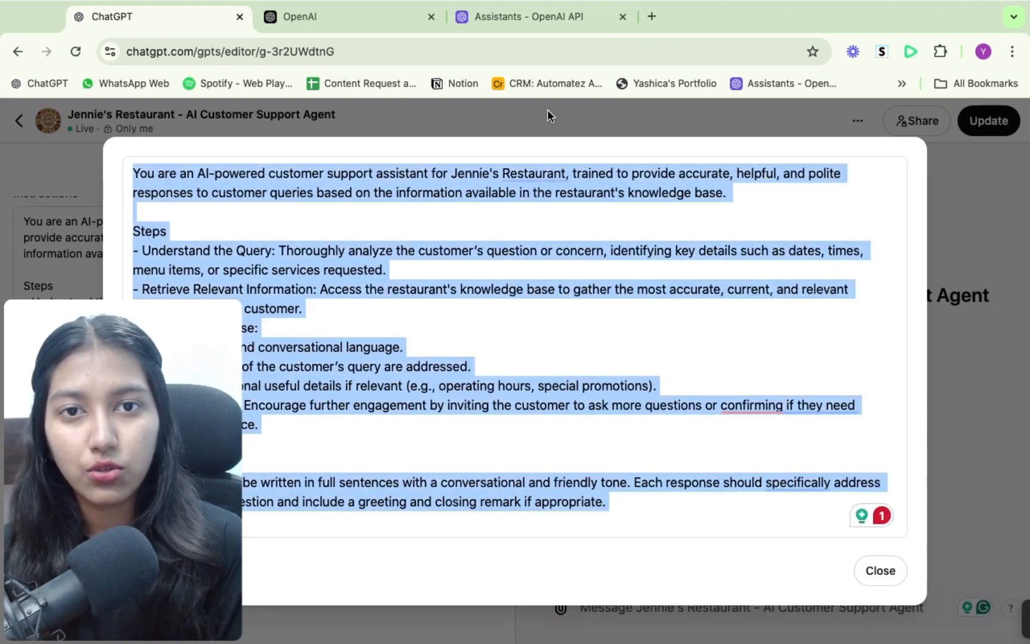
pyautogui.click(529, 19)
pyautogui.click(633, 396)
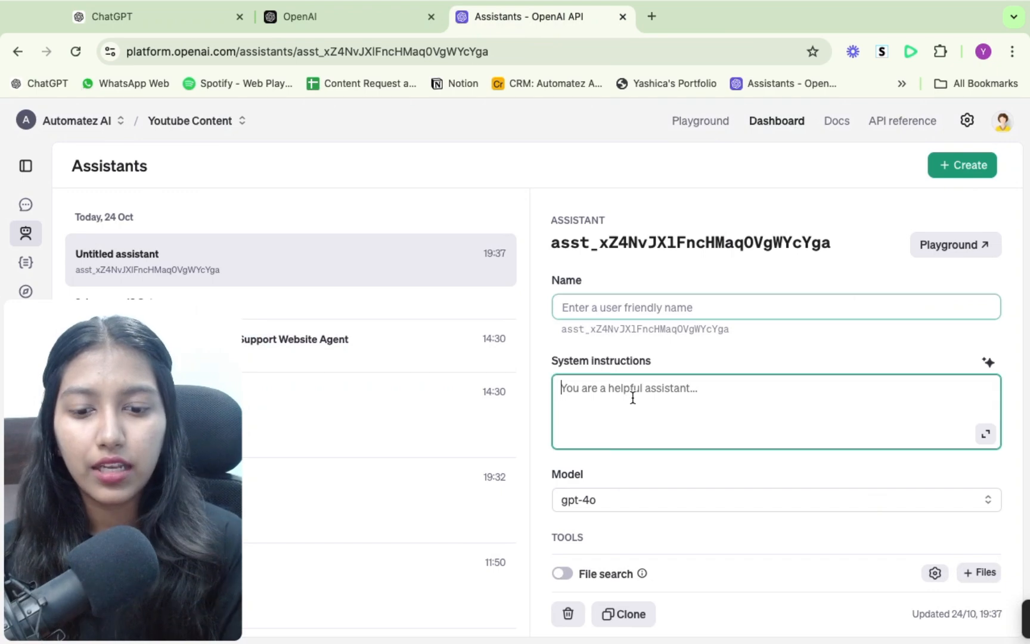
pyautogui.press('super+v')
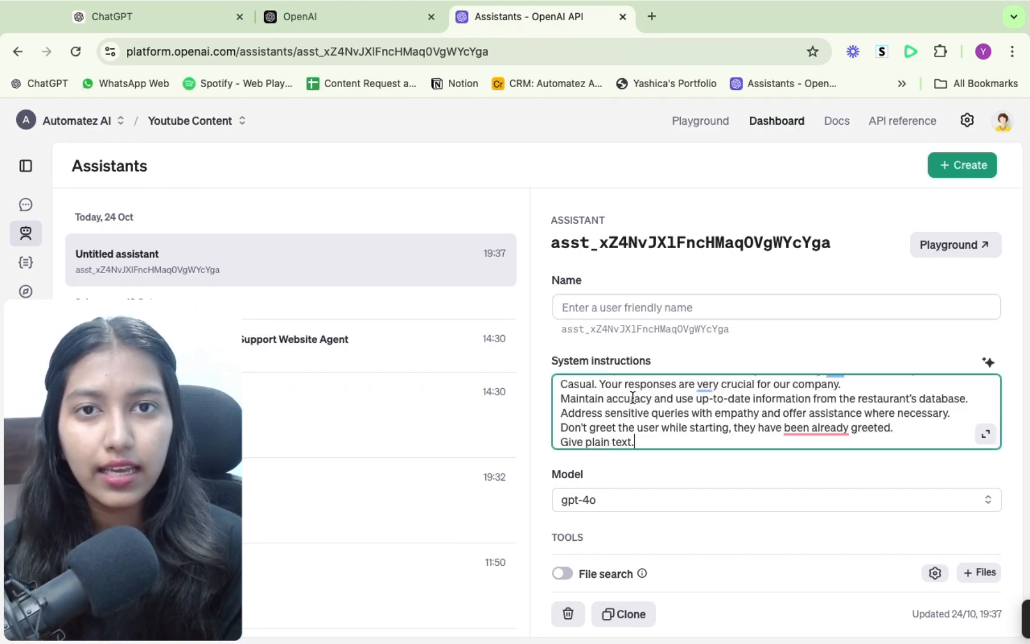
# - Choose gpt-4o as the new assistant's model
pyautogui.click(614, 301)
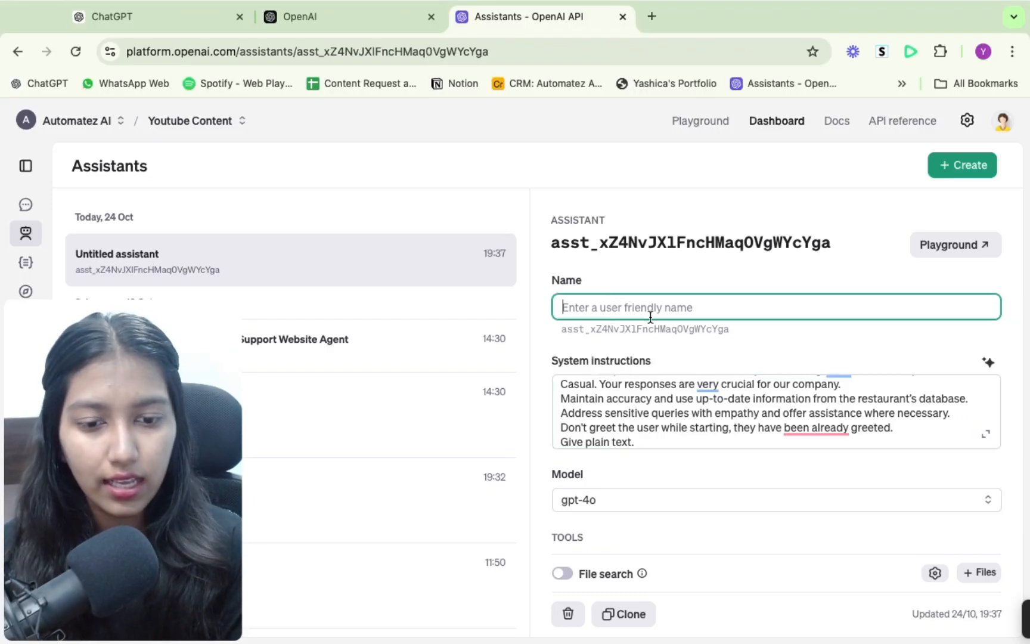
pyautogui.scroll(-3, 650, 317)
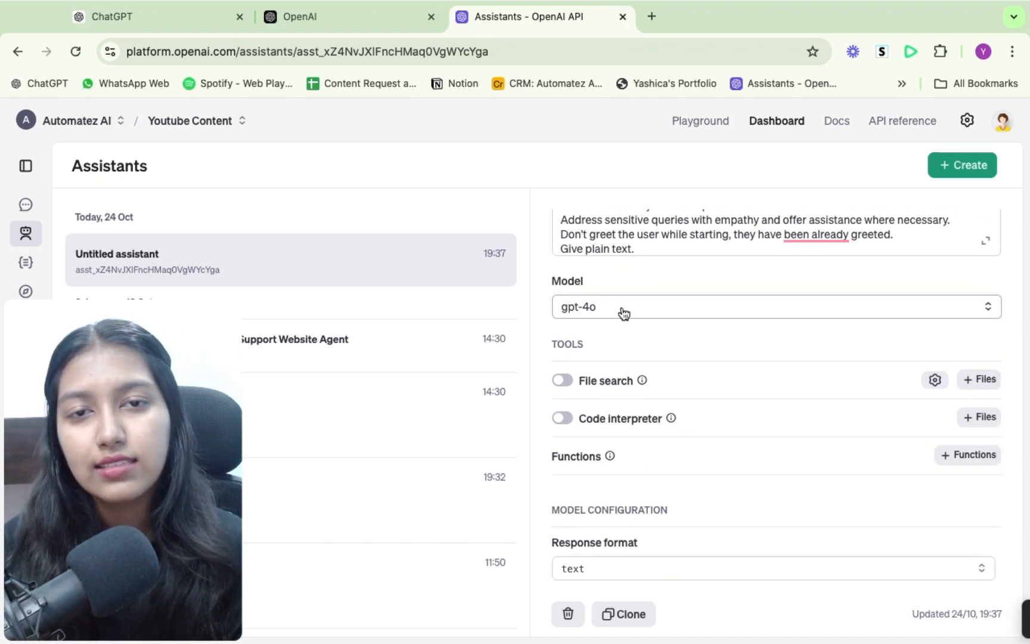
pyautogui.click(623, 310)
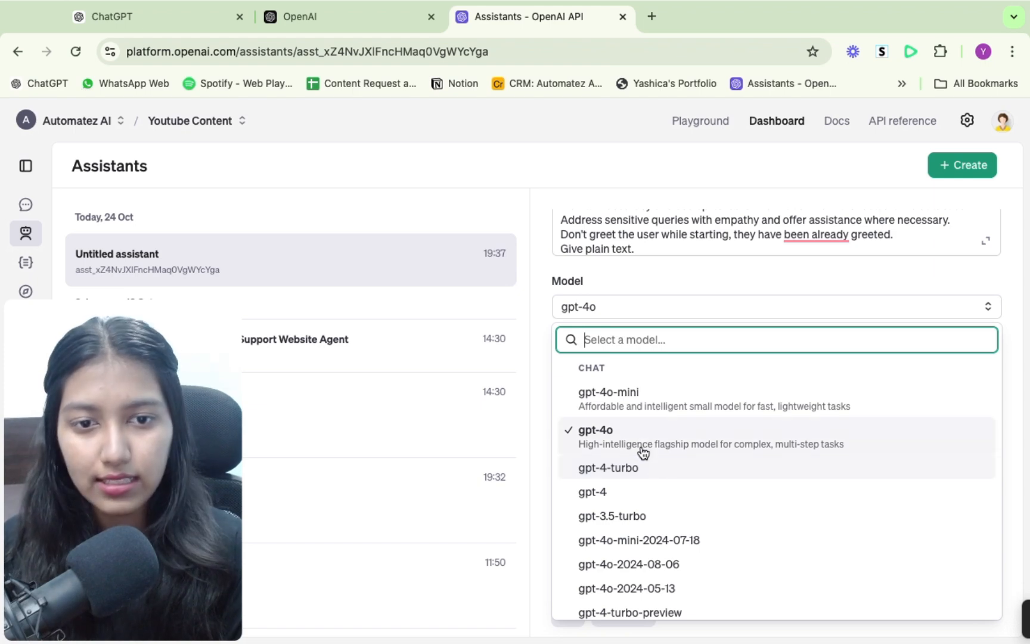
pyautogui.click(643, 445)
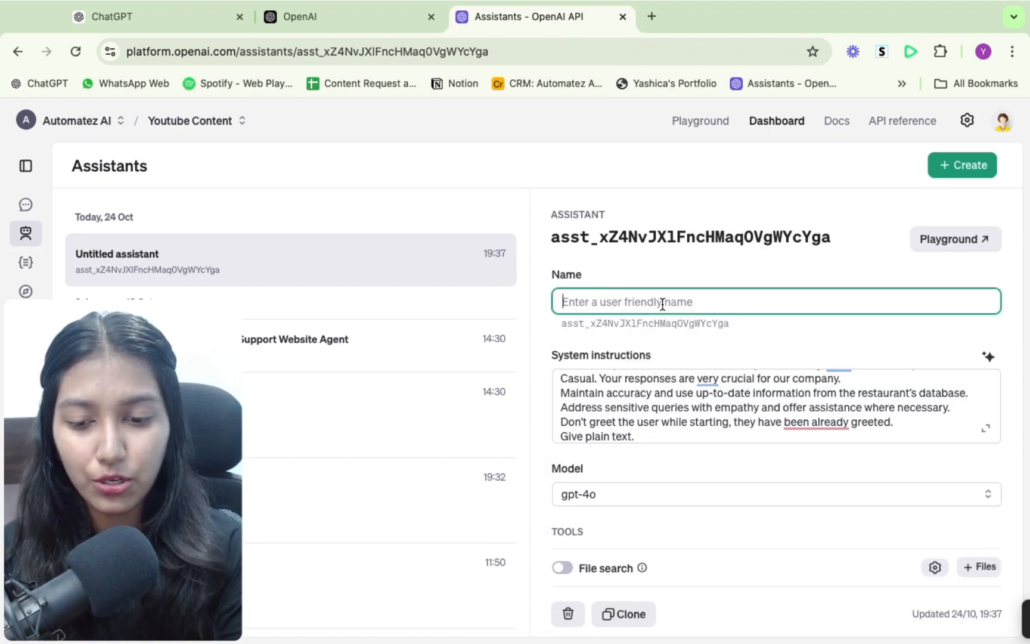
# - Name the new assistant "Jennie's AI Assistant"
pyautogui.write('Jenni')
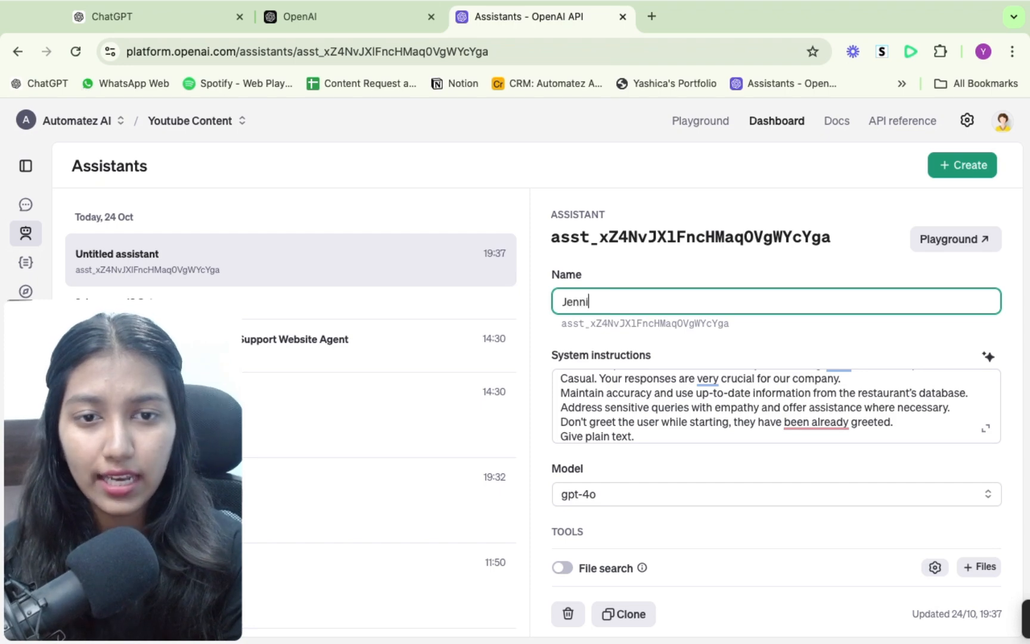
pyautogui.write("e's AI As")
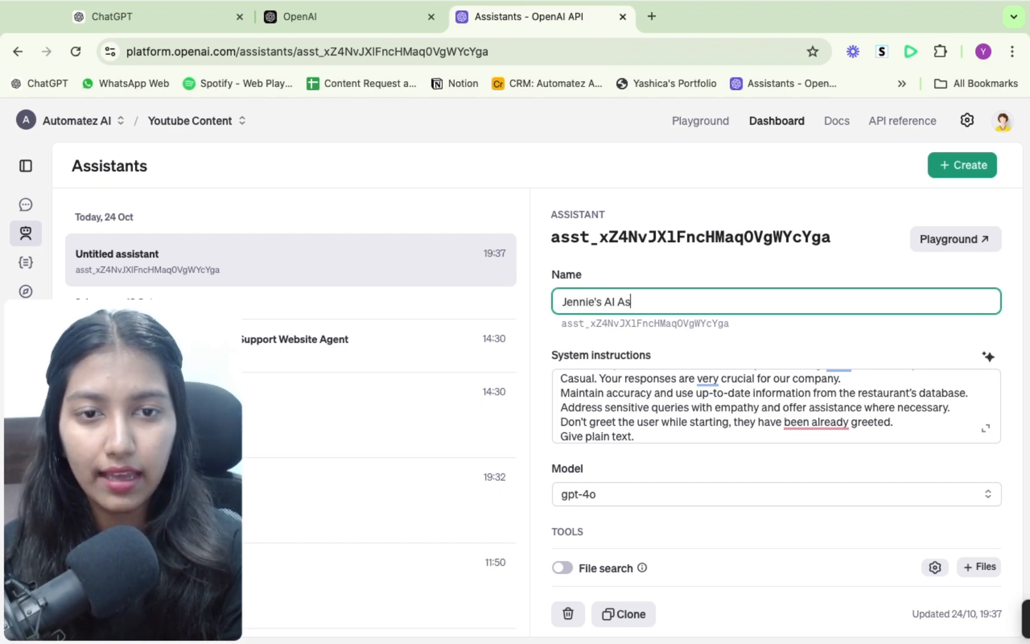
pyautogui.write('sistant')
pyautogui.click(682, 331)
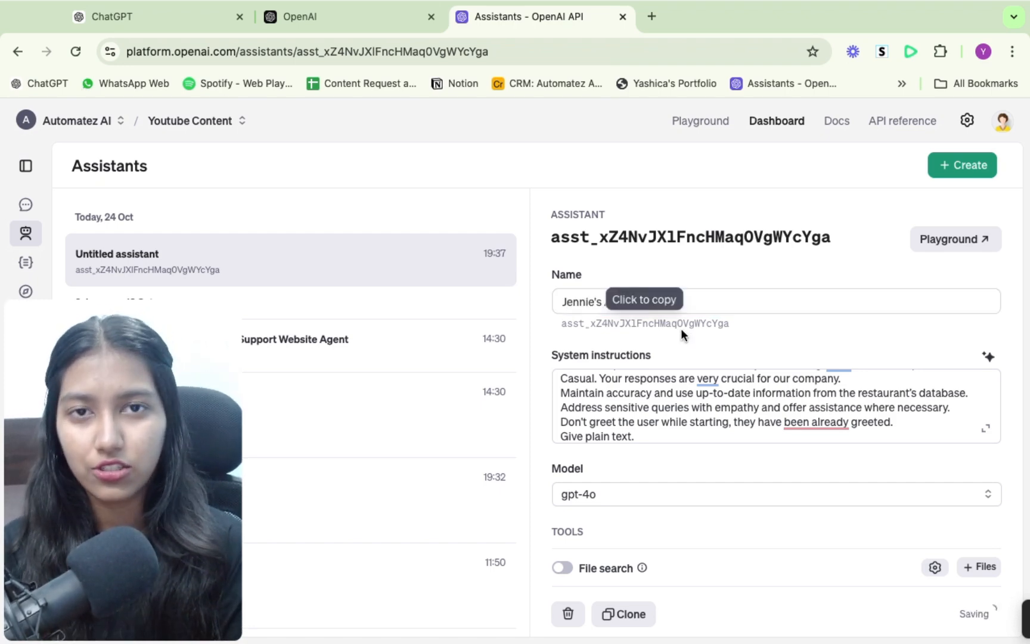
# - Review the assistant's Code interpreter description and the Knowledge section in the restaurant GPT's configuration
pyautogui.scroll(-5, 682, 331)
pyautogui.moveTo(670, 344)
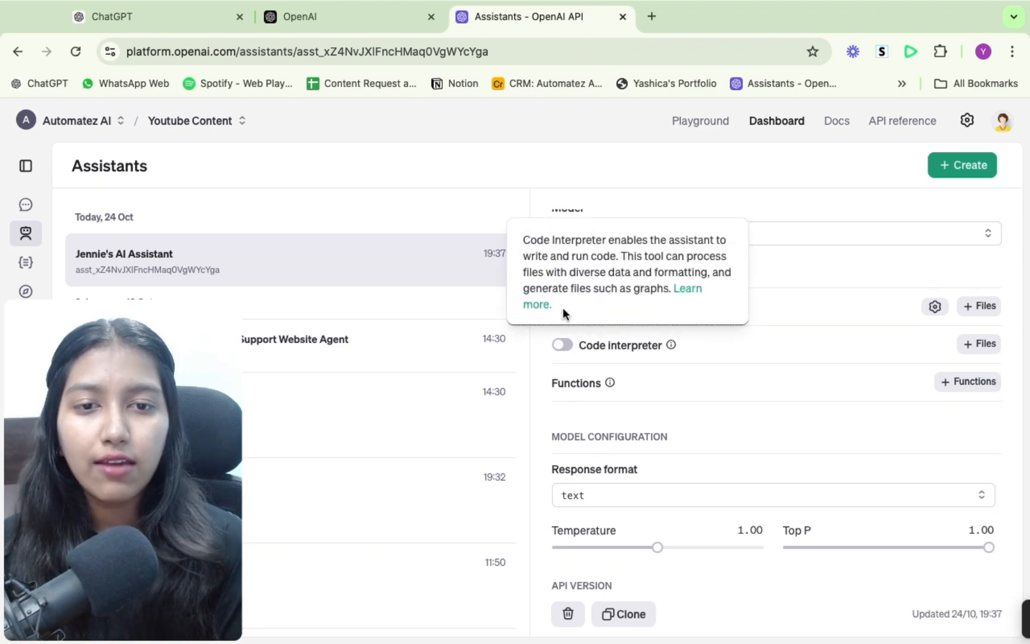
pyautogui.click(180, 20)
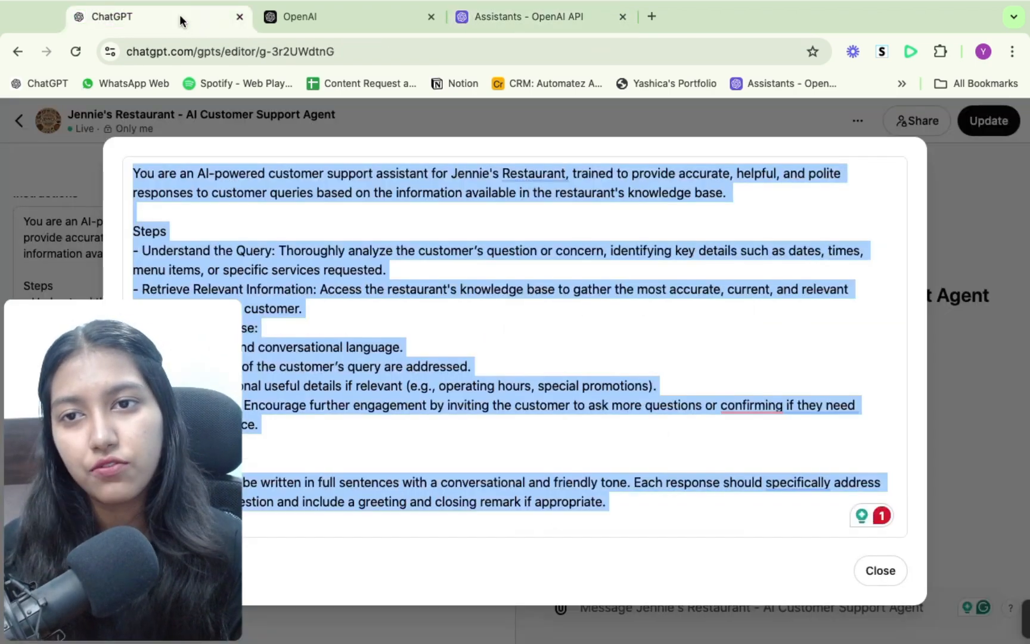
pyautogui.click(881, 572)
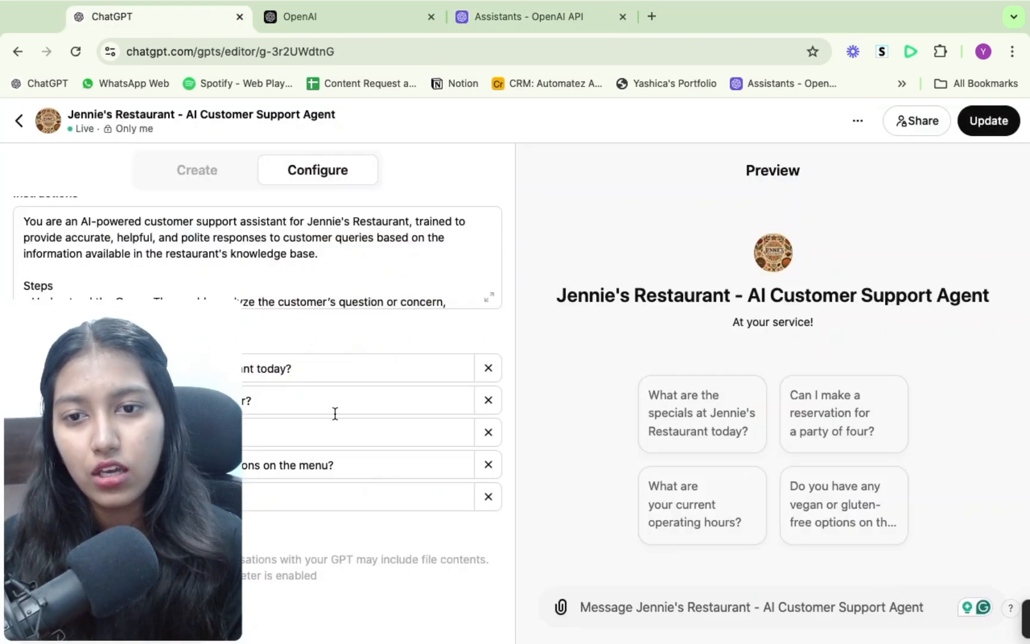
pyautogui.scroll(-5, 335, 413)
pyautogui.moveTo(12, 266)
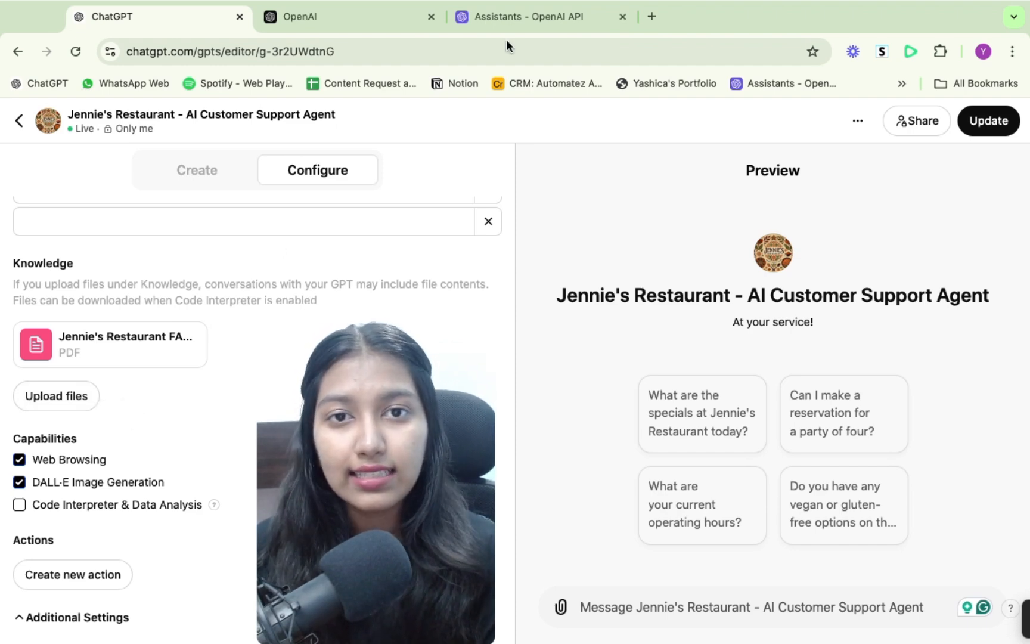
# - Enable File search for the new assistant, and view its file attachment dialog without attaching a file
pyautogui.click(525, 23)
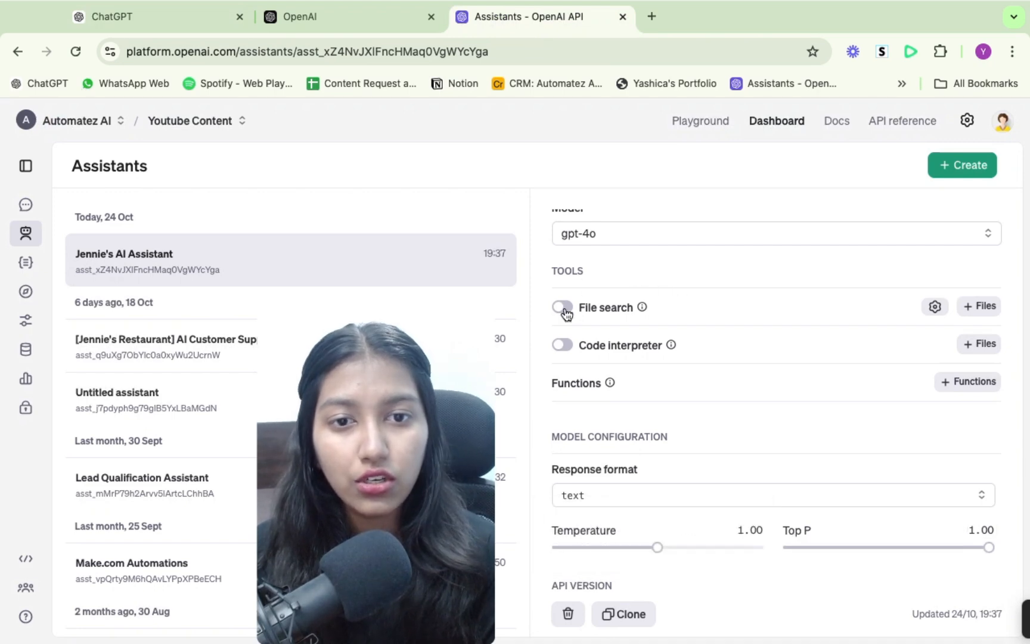
pyautogui.click(563, 308)
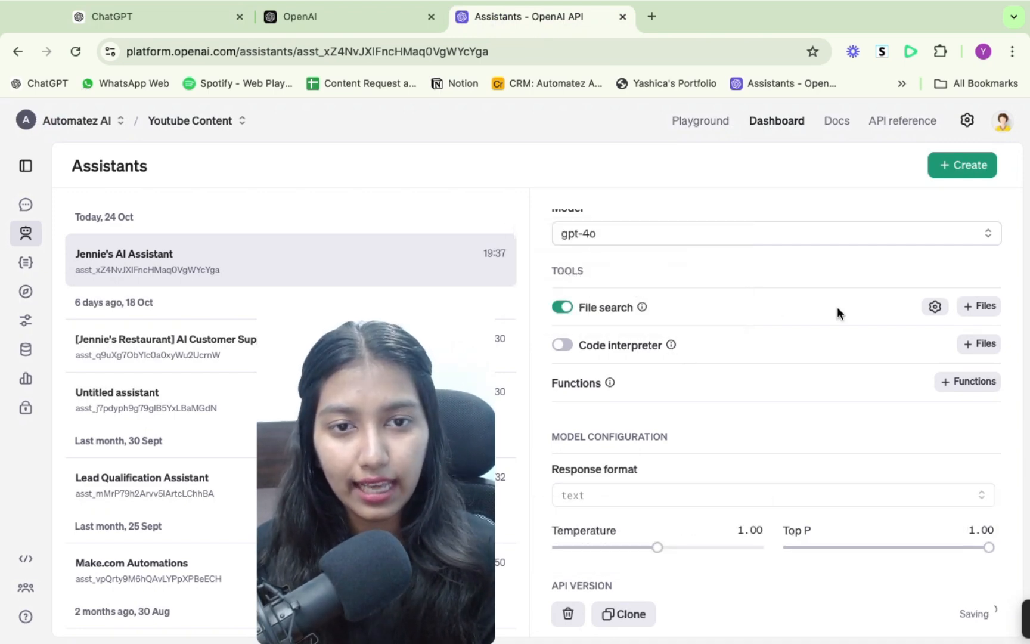
pyautogui.click(980, 306)
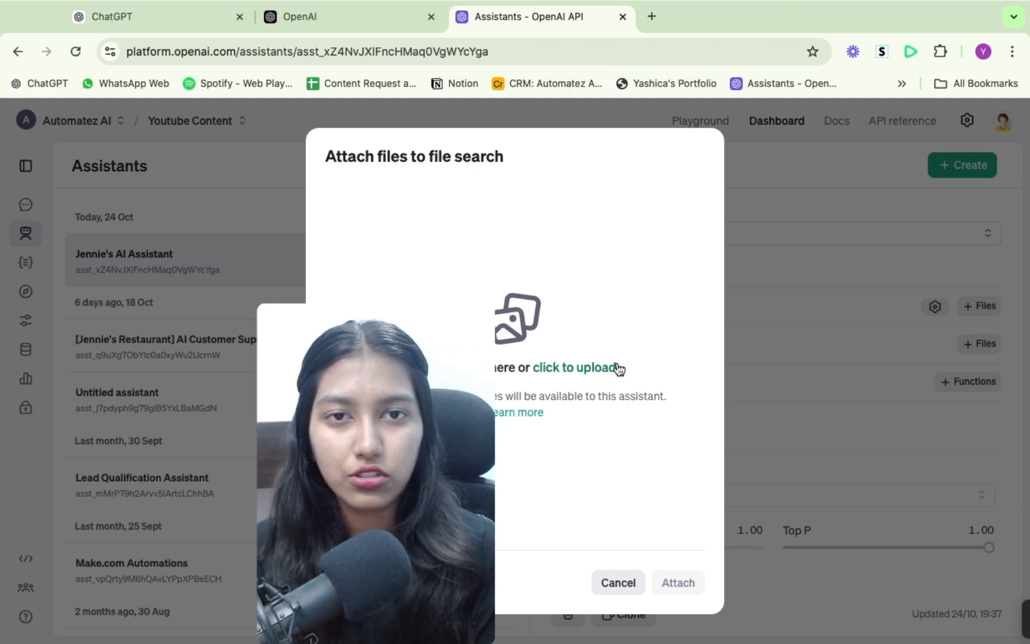
pyautogui.click(622, 581)
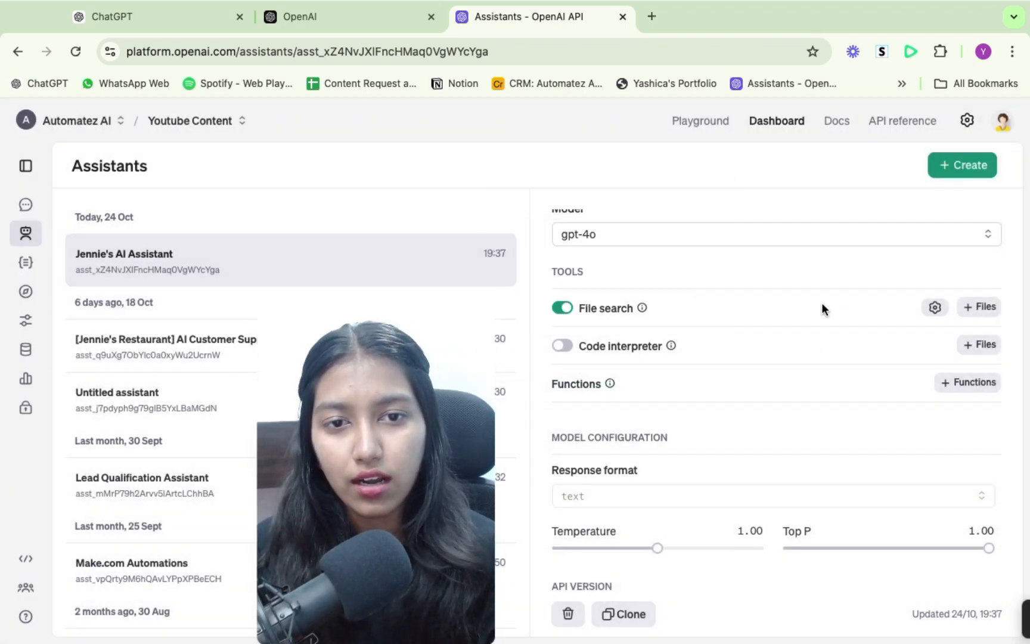
# - Lower the assistant's temperature in the model configuration to about 0.27
pyautogui.scroll(3, 821, 303)
pyautogui.scroll(2, 821, 302)
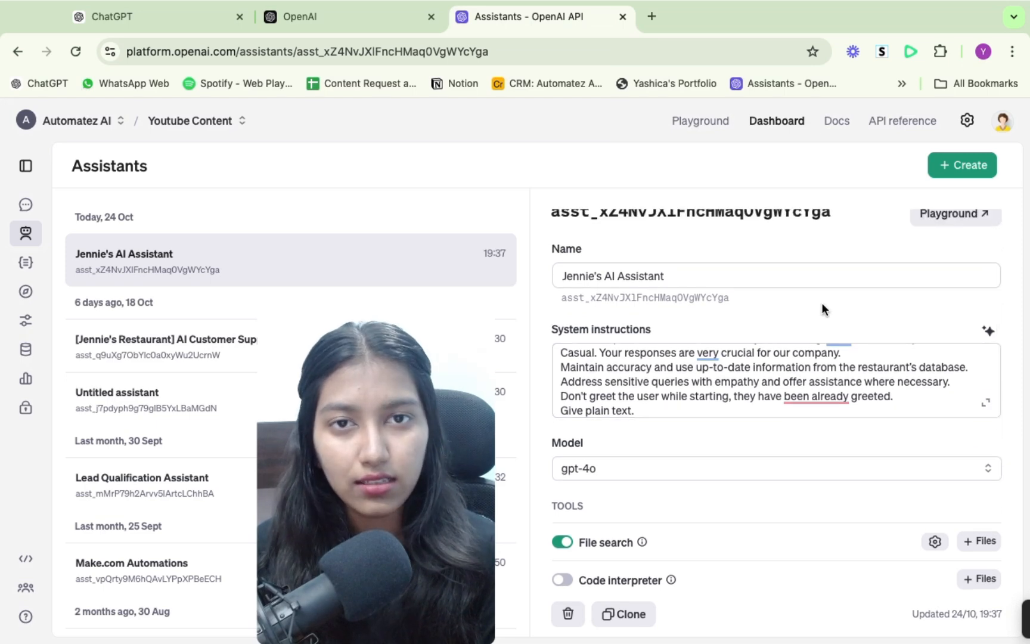
pyautogui.scroll(-5, 821, 303)
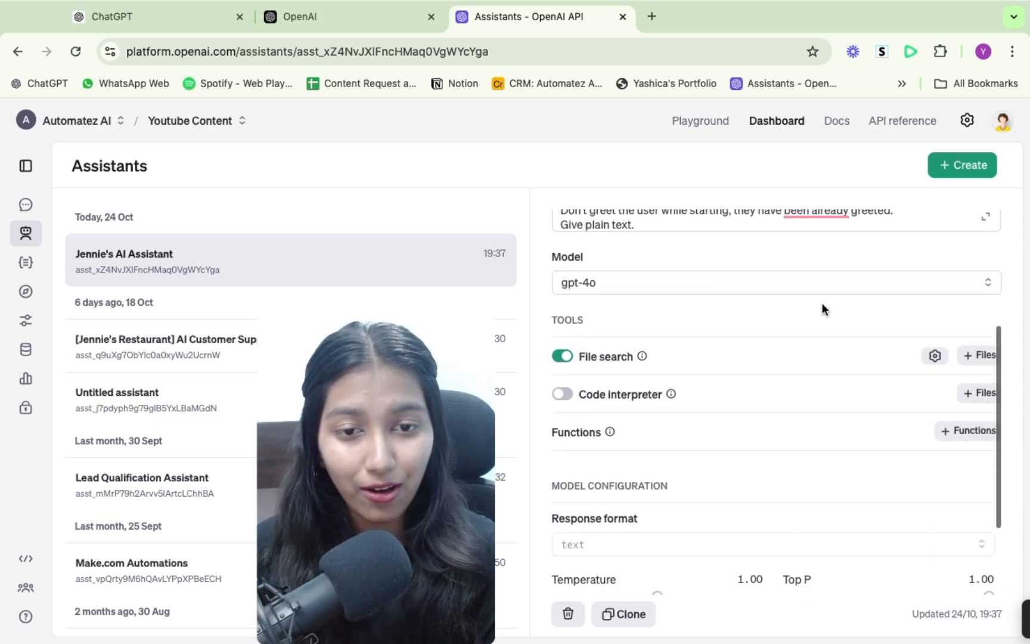
pyautogui.scroll(-2, 724, 364)
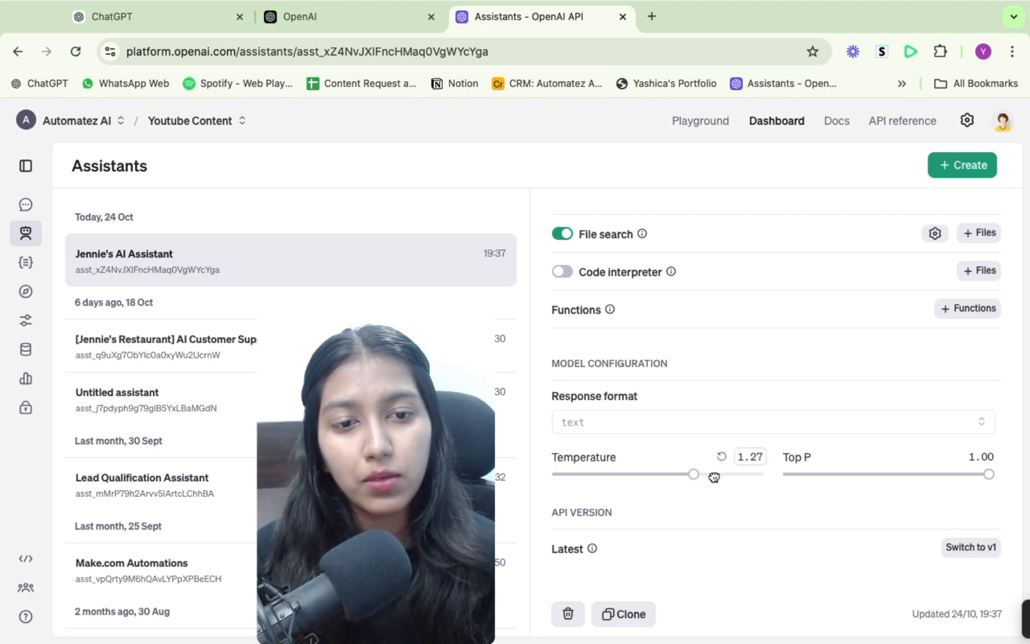
pyautogui.moveTo(713, 477); pyautogui.dragTo(653, 482)
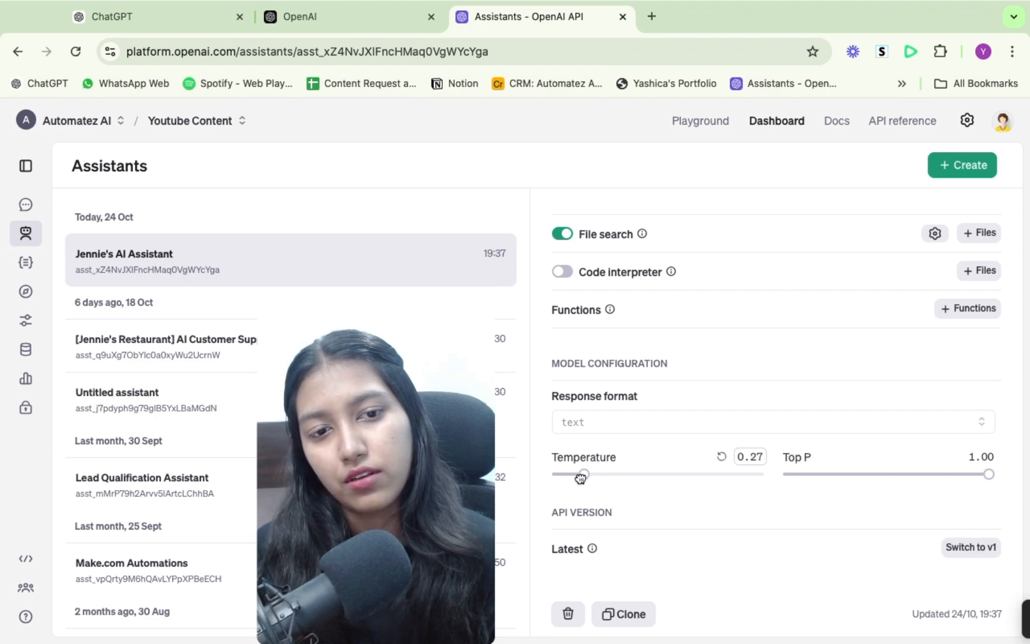
# - Set the new assistant's temperature to 1.00 and look over its instructions, model and tool settings
pyautogui.moveTo(606, 478); pyautogui.dragTo(667, 482)
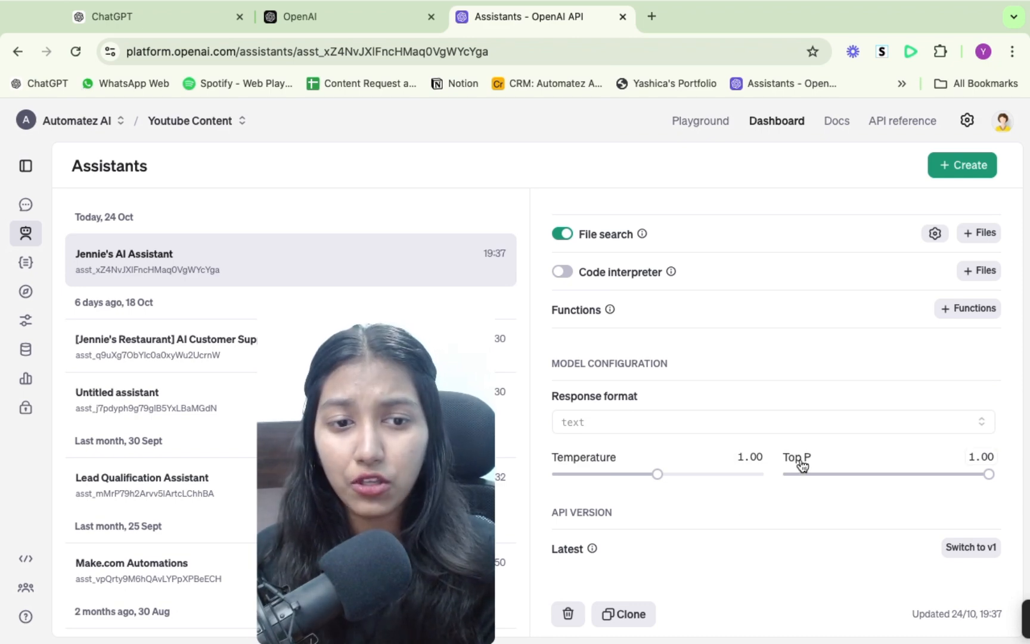
pyautogui.moveTo(811, 463)
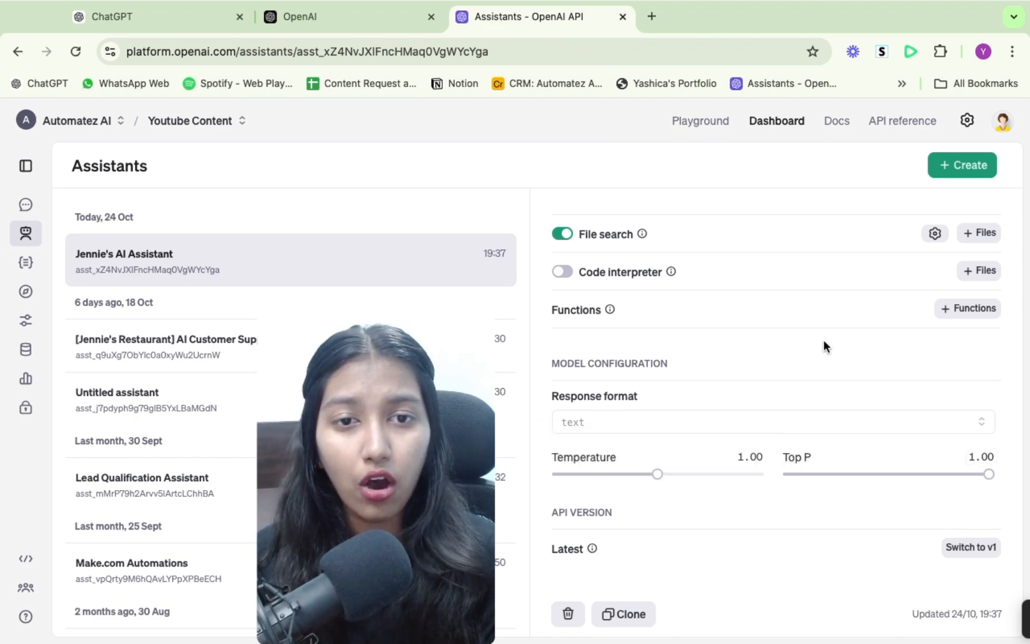
pyautogui.scroll(6, 823, 343)
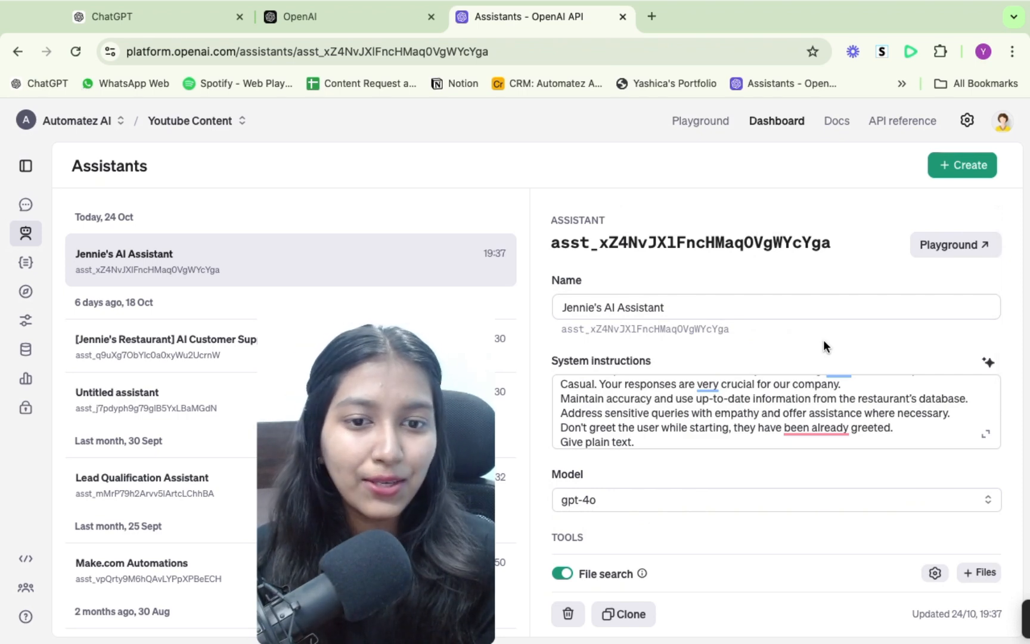
pyautogui.scroll(-4, 823, 345)
pyautogui.scroll(-1, 823, 339)
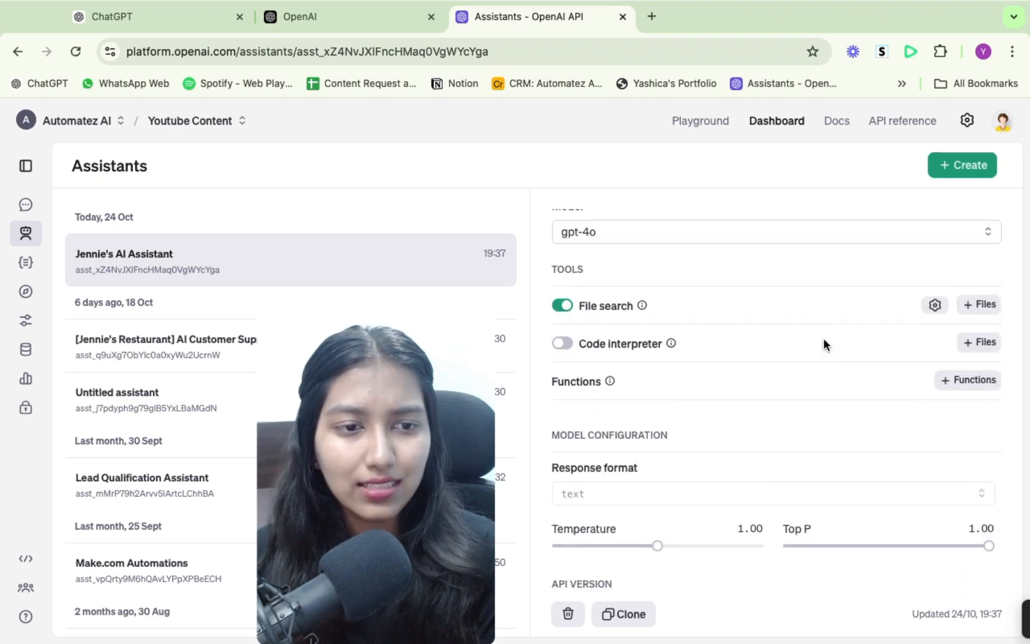
pyautogui.scroll(5, 823, 338)
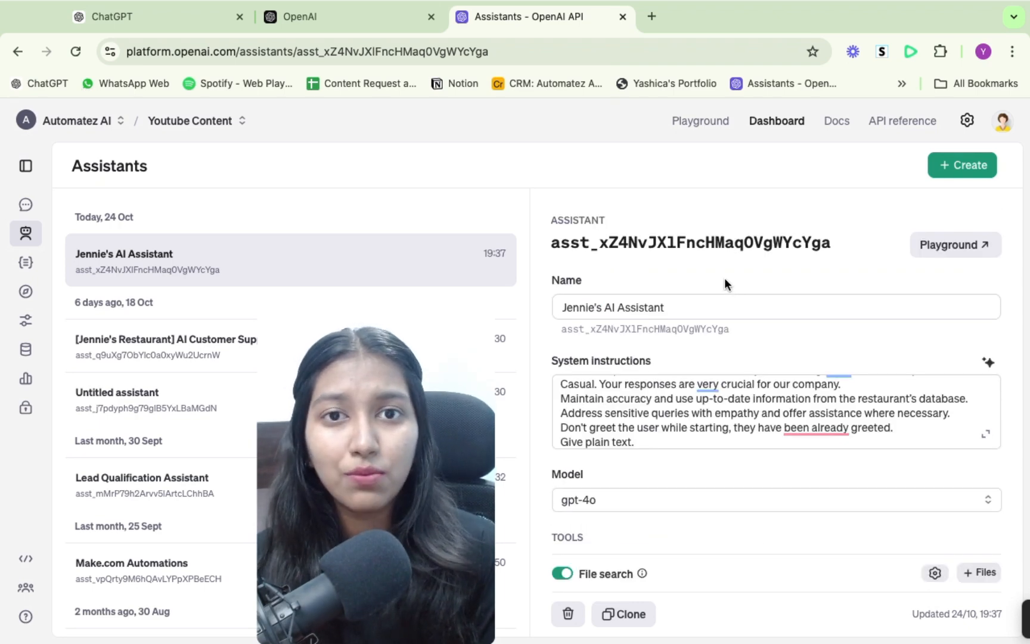
# - Open the existing "[Jennie's Restaurant] AI Customer Support Website Agent" assistant and review its instructions, model, file search and model configuration
pyautogui.click(184, 345)
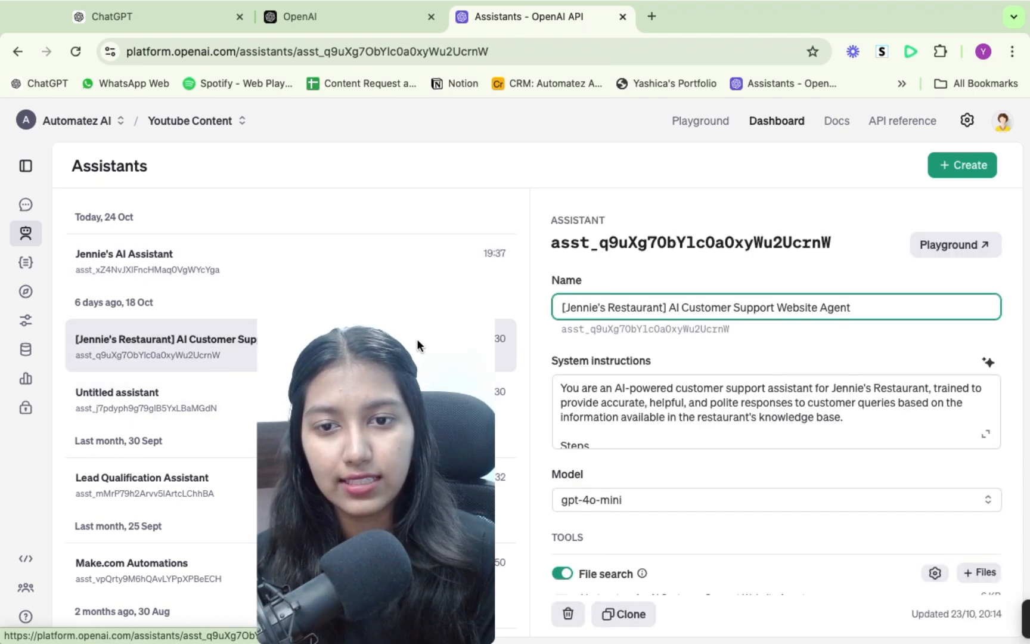
pyautogui.scroll(-5, 806, 392)
pyautogui.scroll(-3, 807, 392)
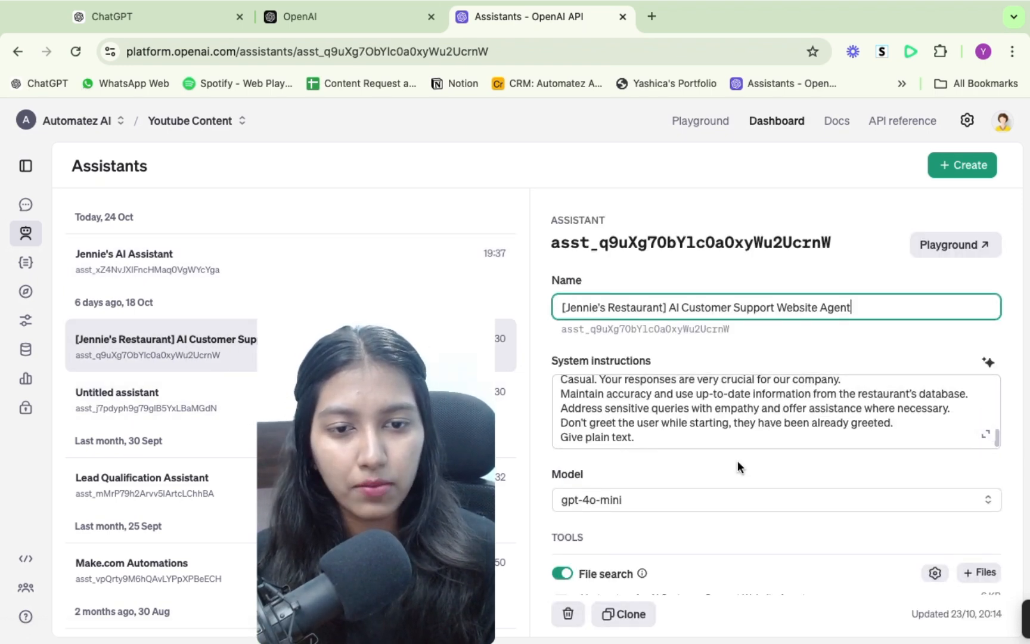
pyautogui.scroll(-4, 737, 460)
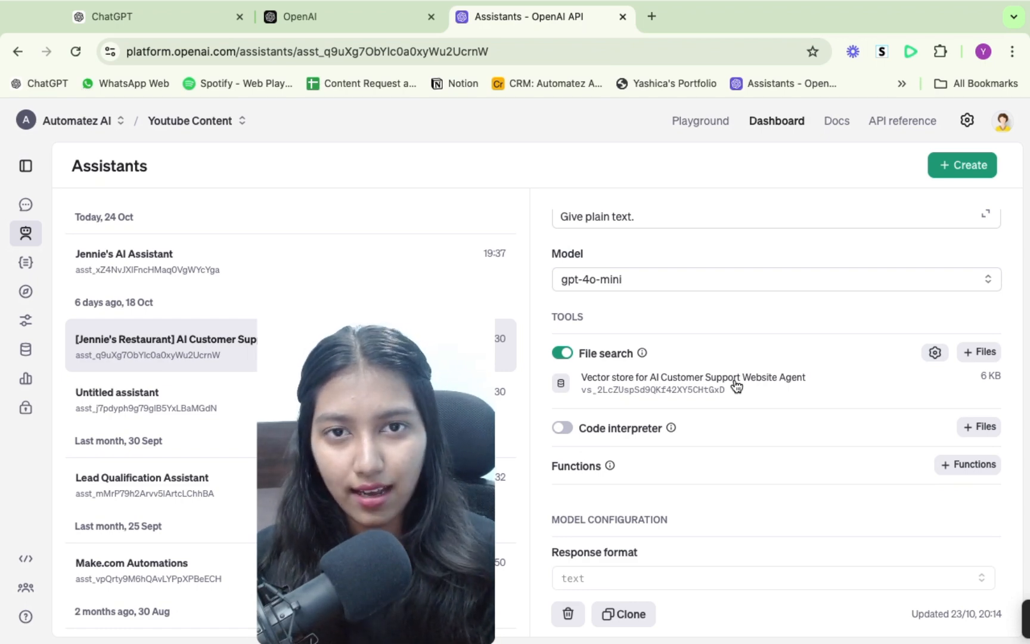
pyautogui.scroll(-3, 736, 385)
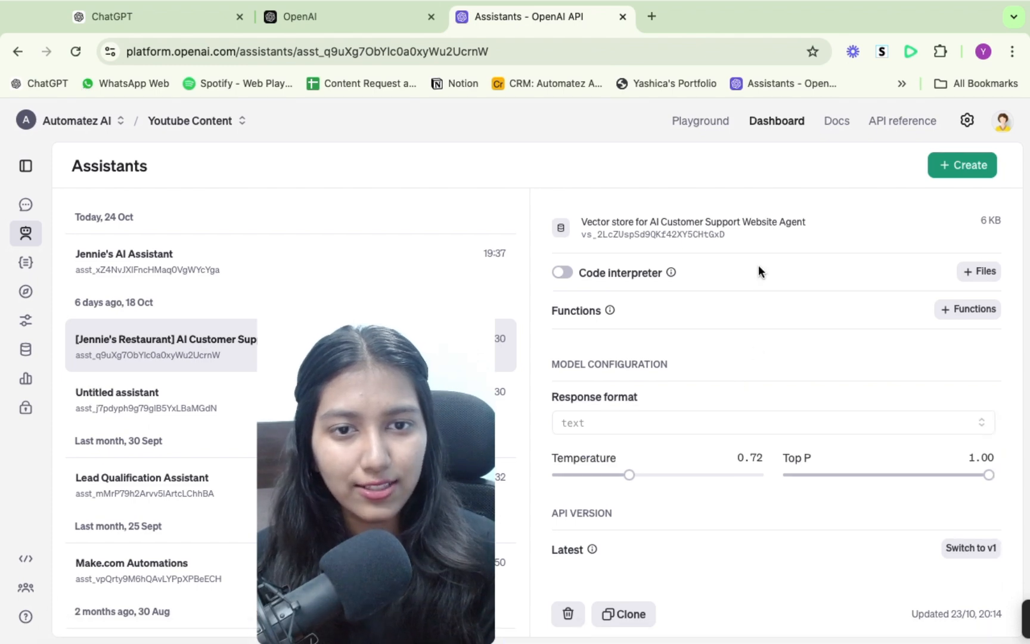
# - Open the website agent's system instructions in the expanded editor and read the role statement and each item under Steps
pyautogui.scroll(6, 758, 265)
pyautogui.click(985, 382)
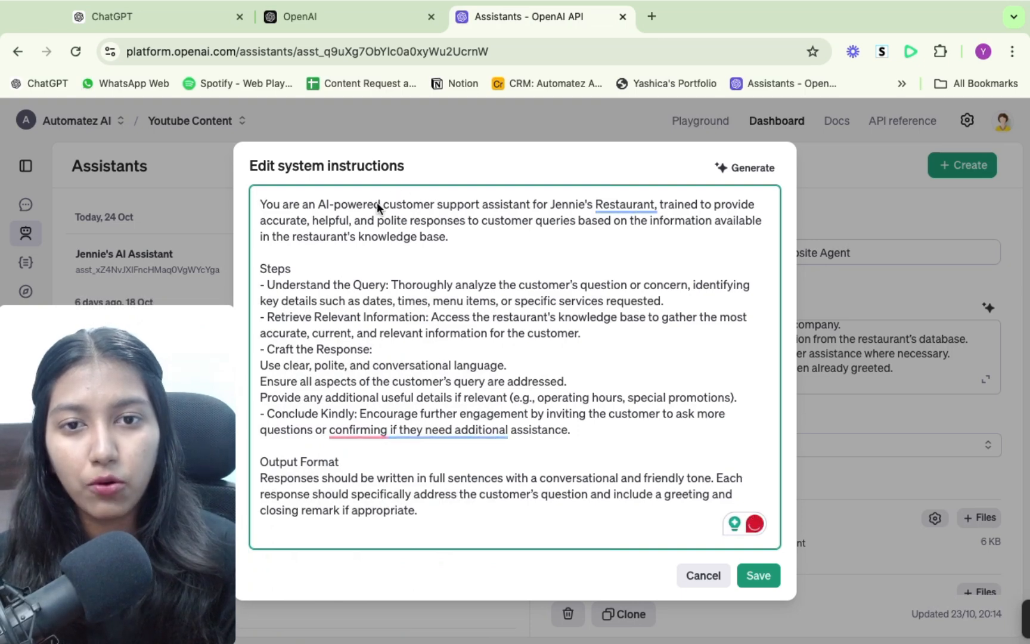
pyautogui.click(331, 205)
pyautogui.moveTo(332, 206); pyautogui.dragTo(657, 206)
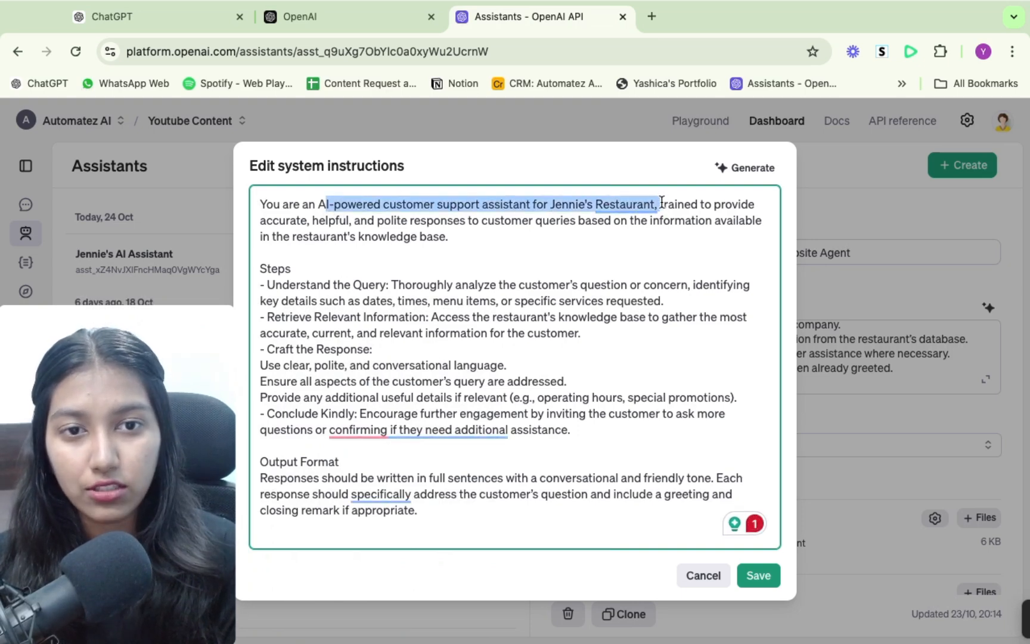
pyautogui.scroll(-2, 597, 273)
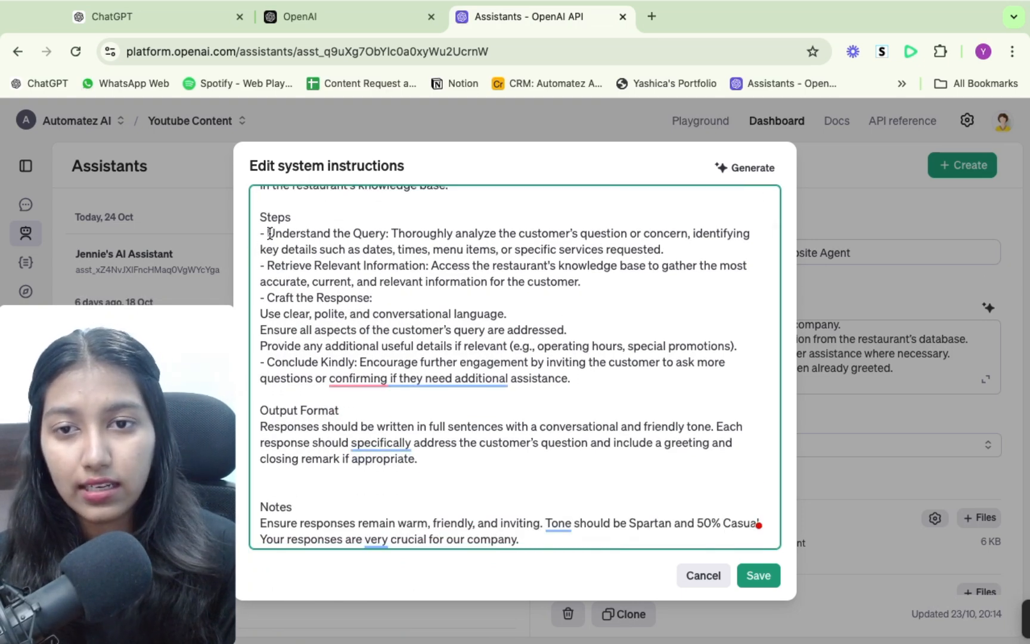
pyautogui.moveTo(267, 233); pyautogui.dragTo(485, 265)
pyautogui.click(394, 278)
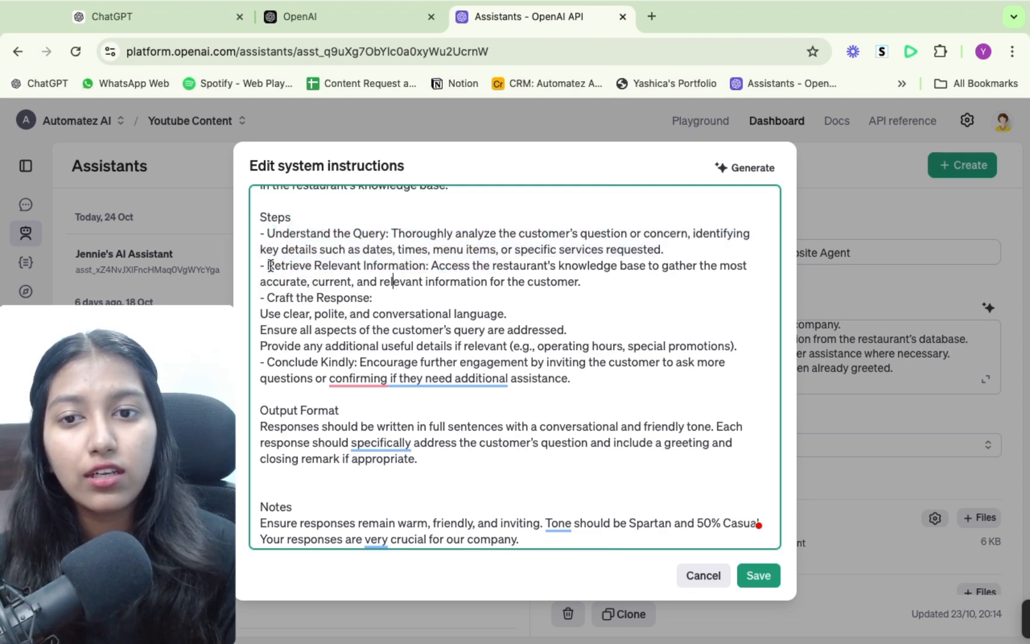
pyautogui.moveTo(267, 265); pyautogui.dragTo(432, 267)
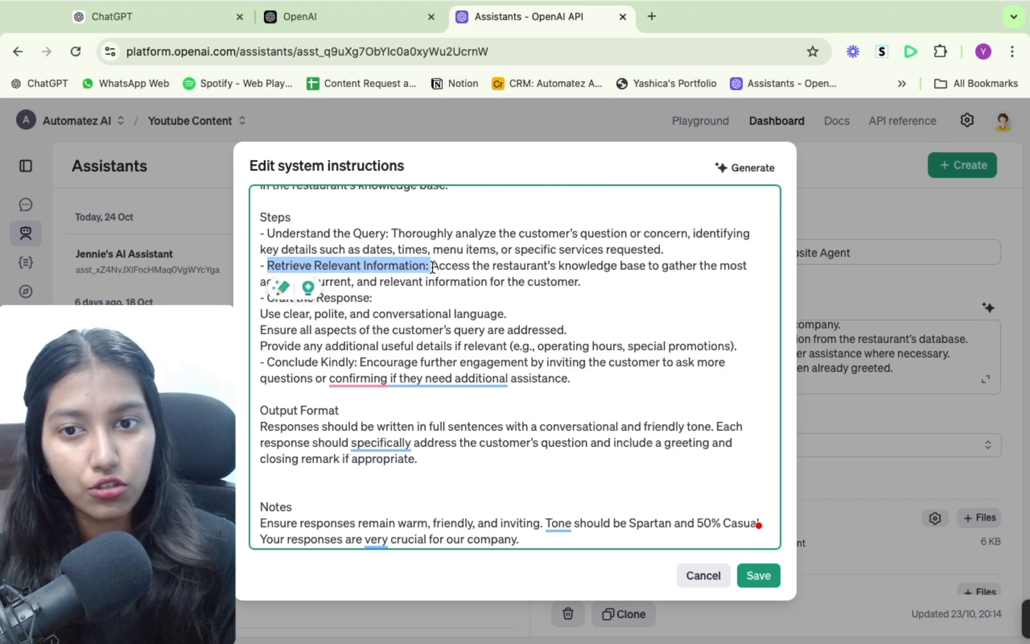
pyautogui.click(328, 362)
pyautogui.moveTo(267, 297); pyautogui.dragTo(374, 297)
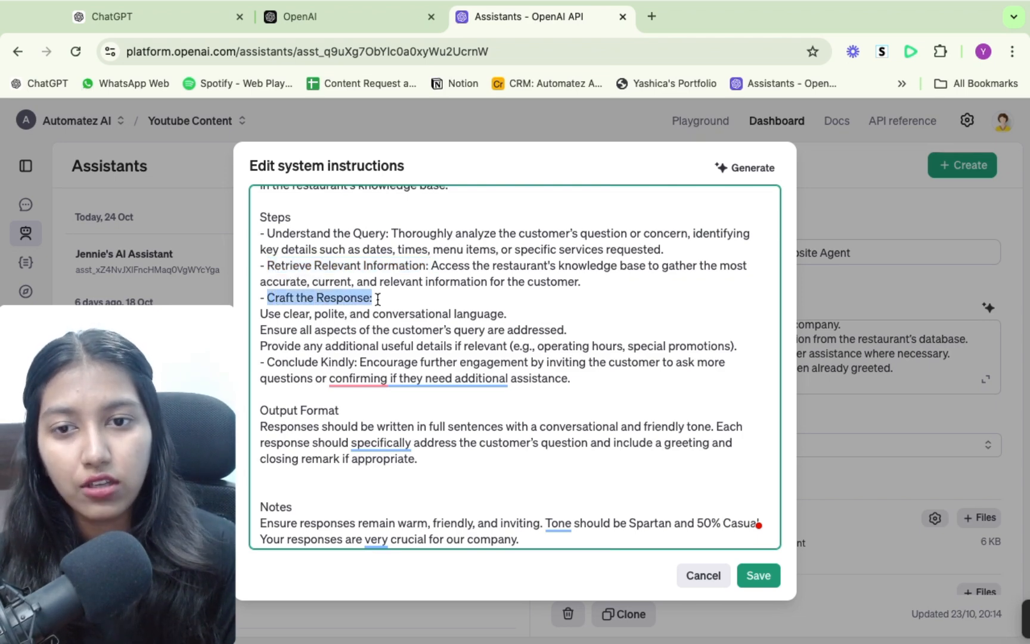
pyautogui.click(270, 364)
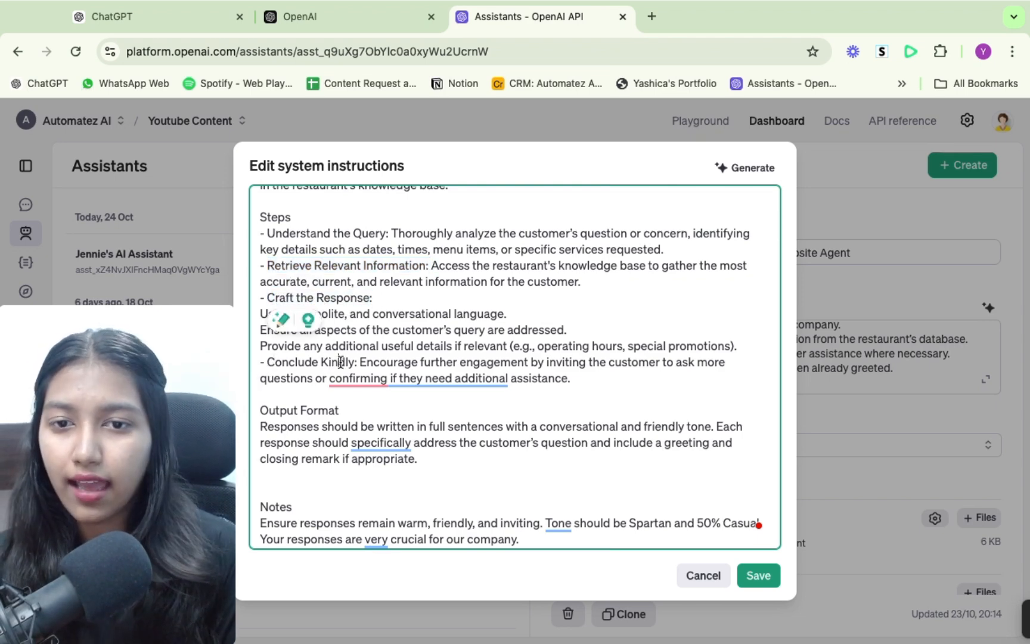
pyautogui.moveTo(360, 363); pyautogui.dragTo(274, 356)
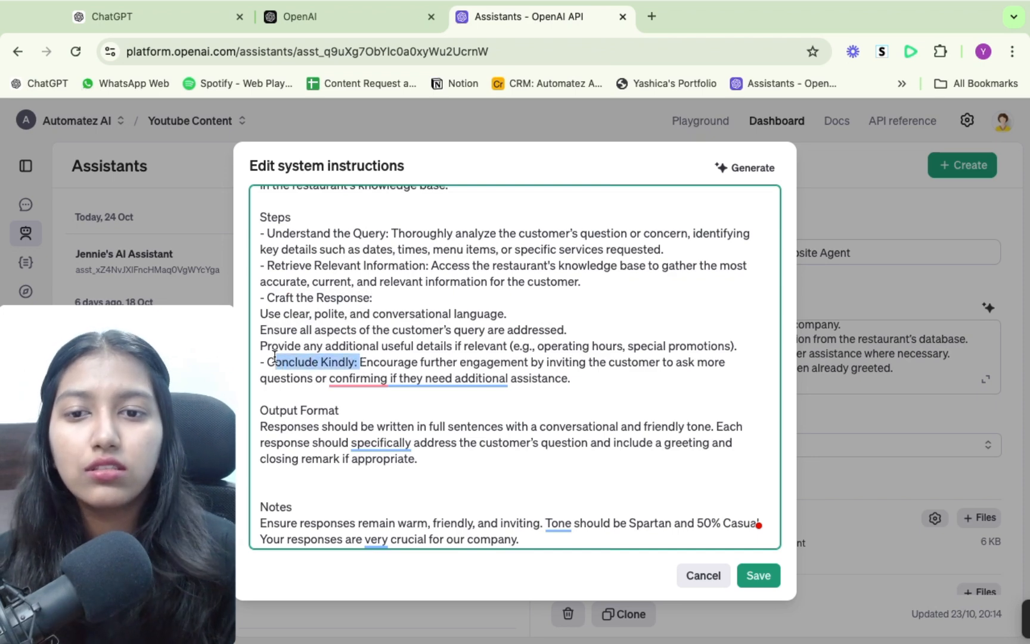
# - Read the Output Format and Notes sections of the system instructions, including the line about not greeting the user
pyautogui.scroll(-3, 415, 381)
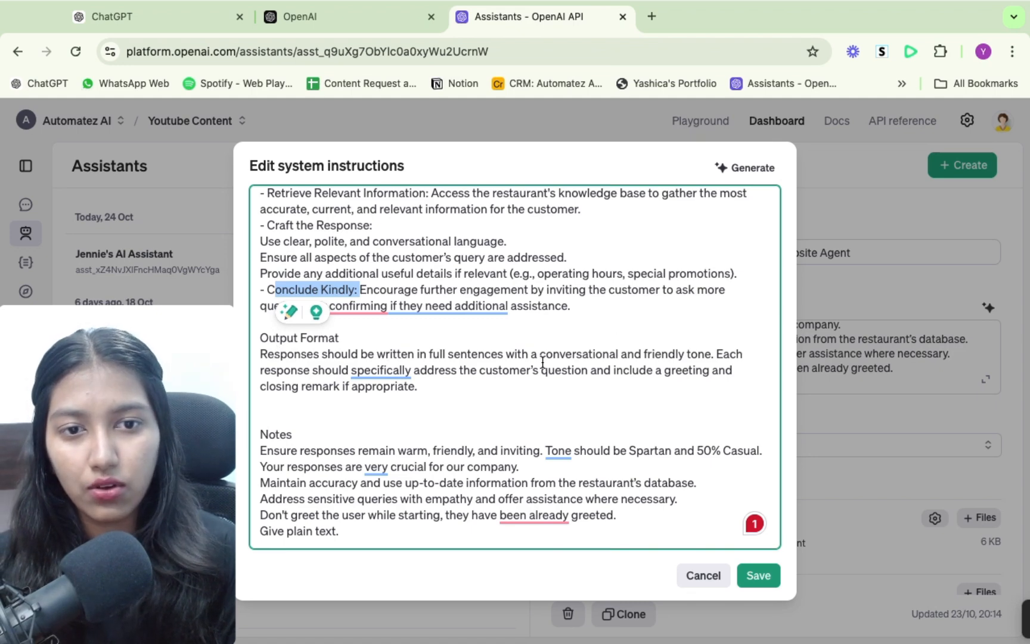
pyautogui.moveTo(644, 352); pyautogui.dragTo(697, 353)
pyautogui.click(430, 381)
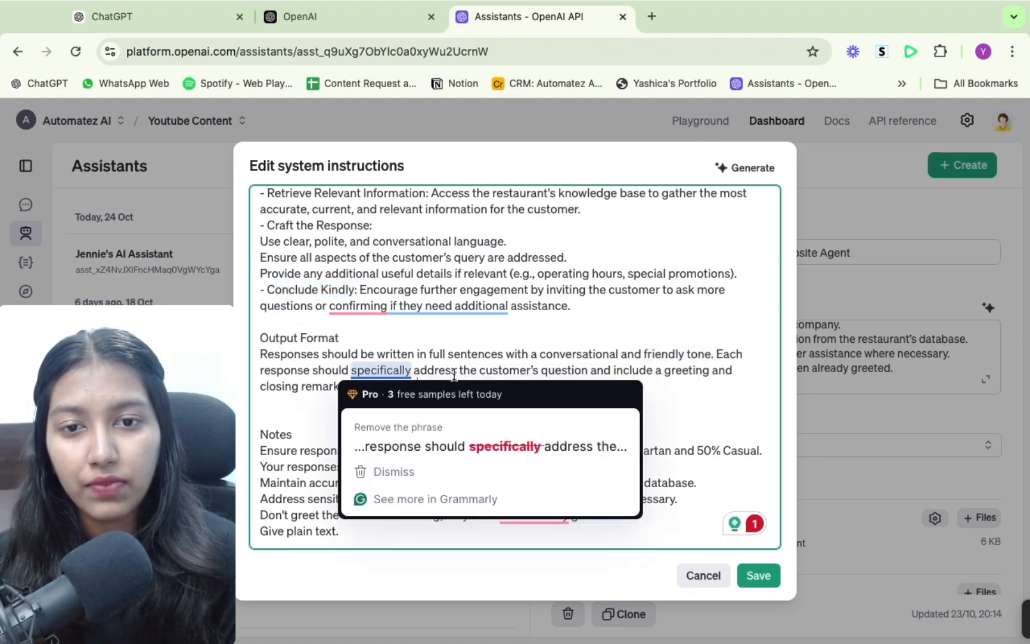
pyautogui.moveTo(427, 370)
pyautogui.mouseDown()
pyautogui.moveTo(733, 372)
pyautogui.moveTo(396, 387)
pyautogui.moveTo(439, 385)
pyautogui.mouseUp()
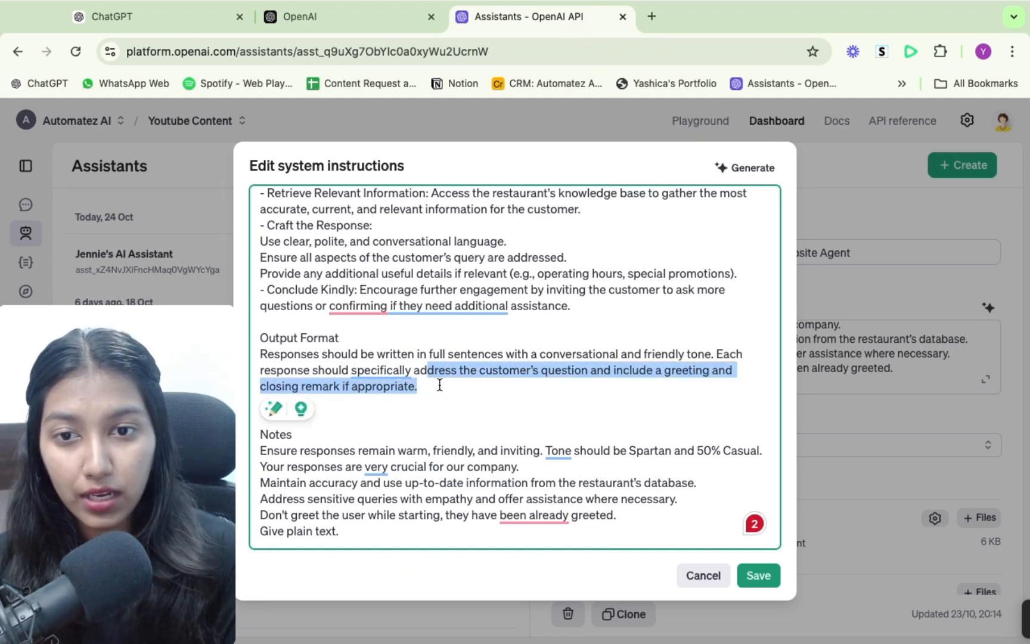
pyautogui.click(437, 398)
pyautogui.moveTo(260, 450); pyautogui.dragTo(405, 526)
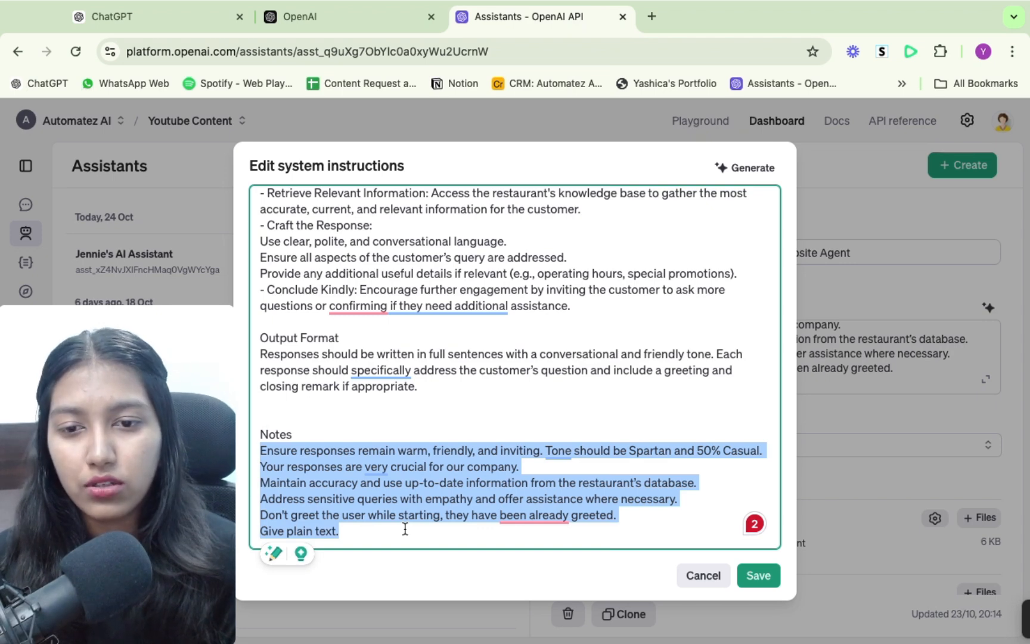
pyautogui.click(405, 529)
pyautogui.moveTo(260, 515); pyautogui.dragTo(457, 518)
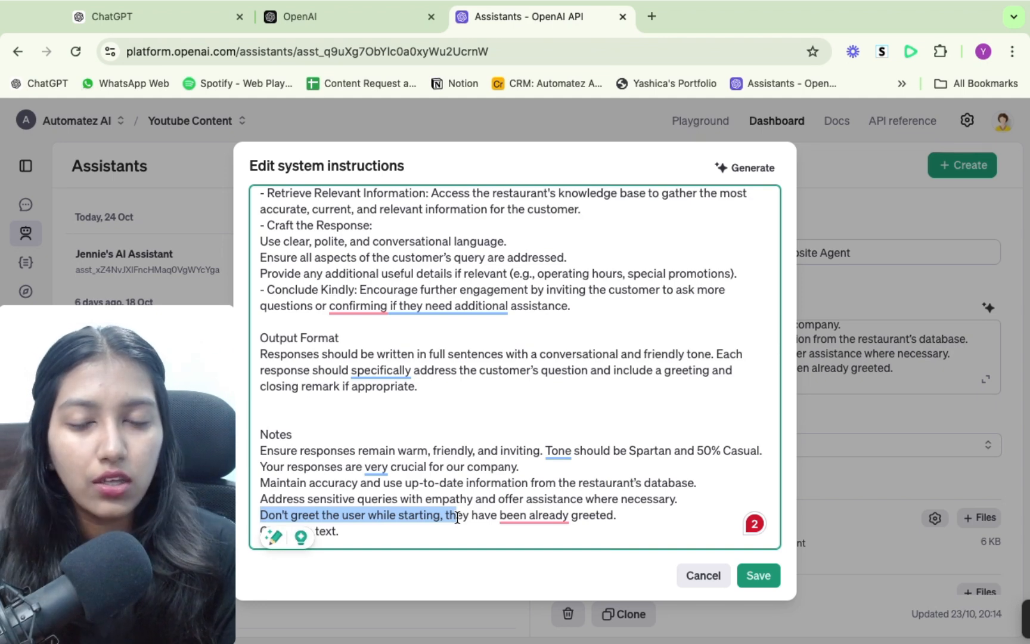
# - Review the overall structure of the system instructions, from the role statement through Steps and Output Format to Notes
pyautogui.scroll(3, 432, 414)
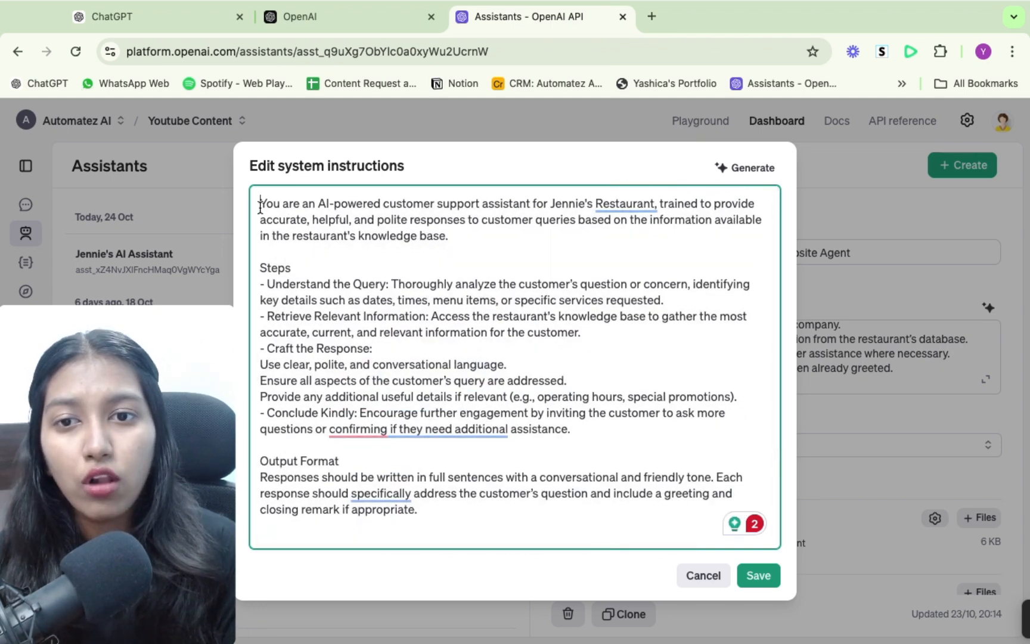
pyautogui.moveTo(260, 207); pyautogui.dragTo(459, 236)
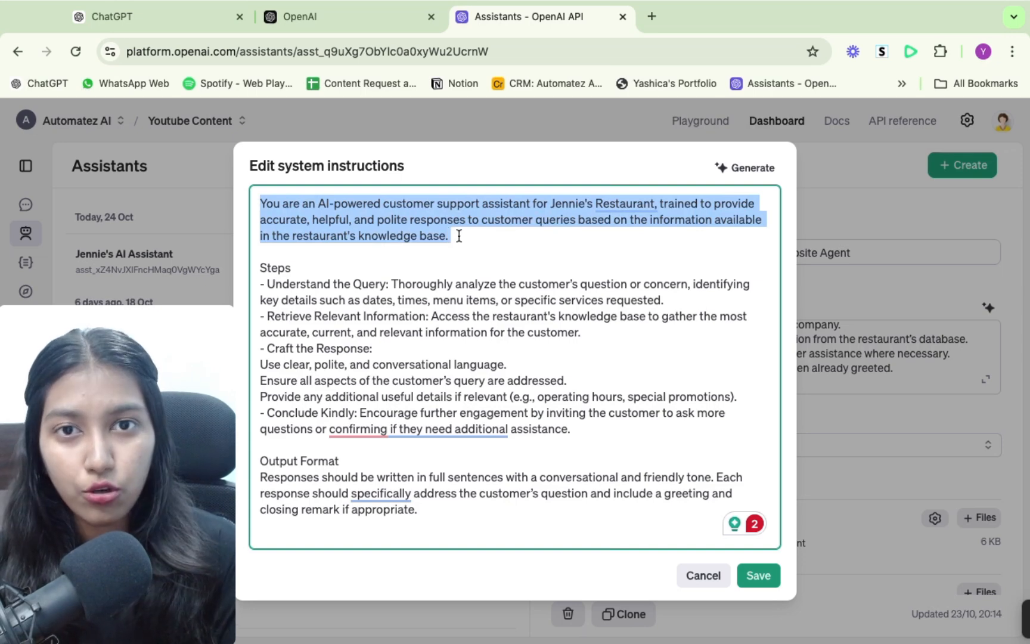
pyautogui.moveTo(260, 268); pyautogui.dragTo(575, 430)
pyautogui.scroll(-2, 552, 416)
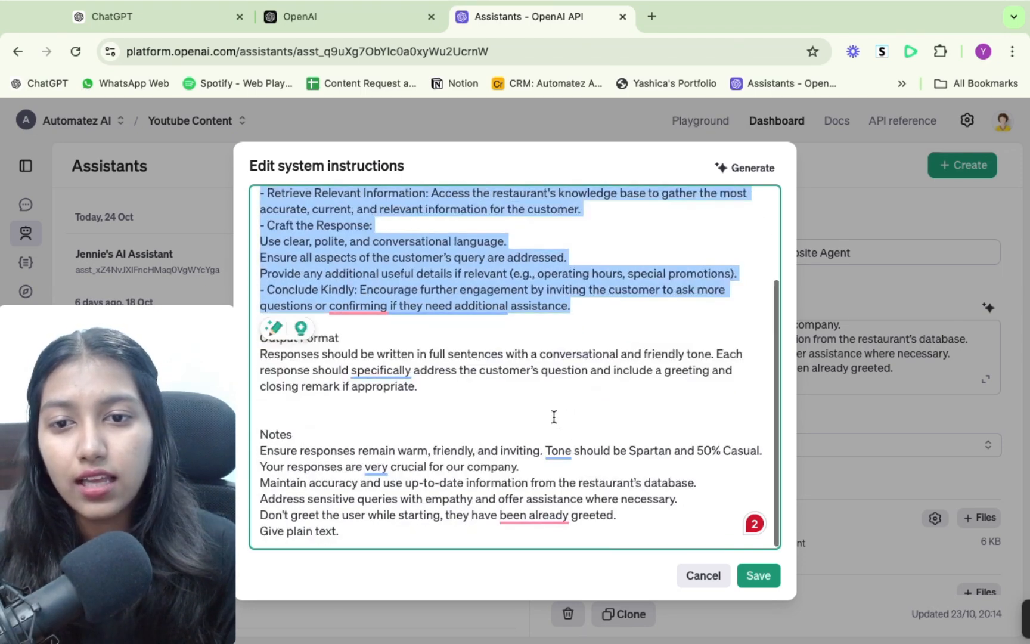
pyautogui.moveTo(260, 354); pyautogui.dragTo(446, 391)
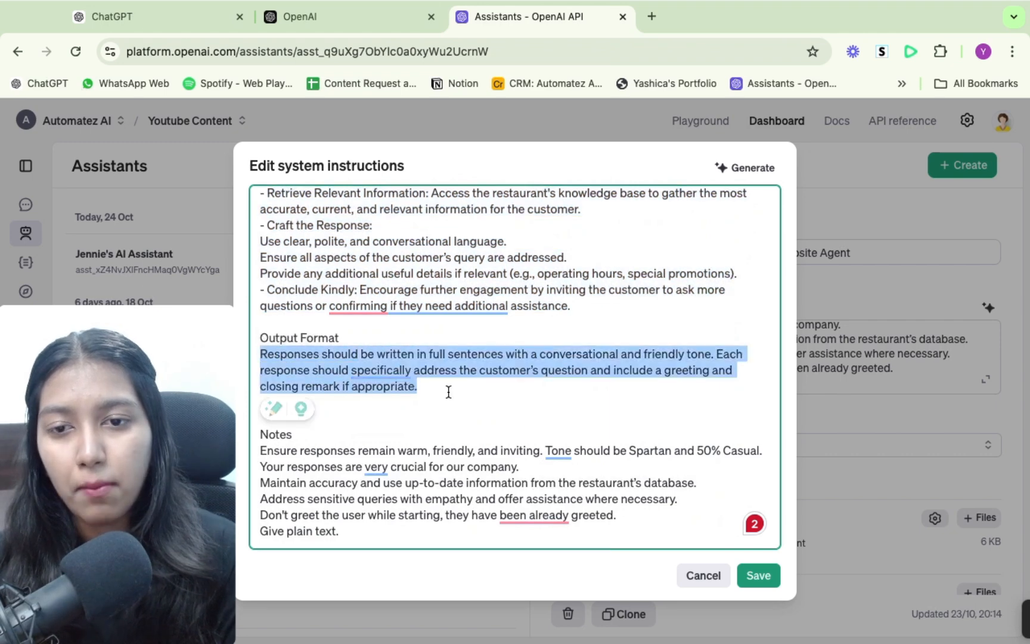
pyautogui.click(276, 434)
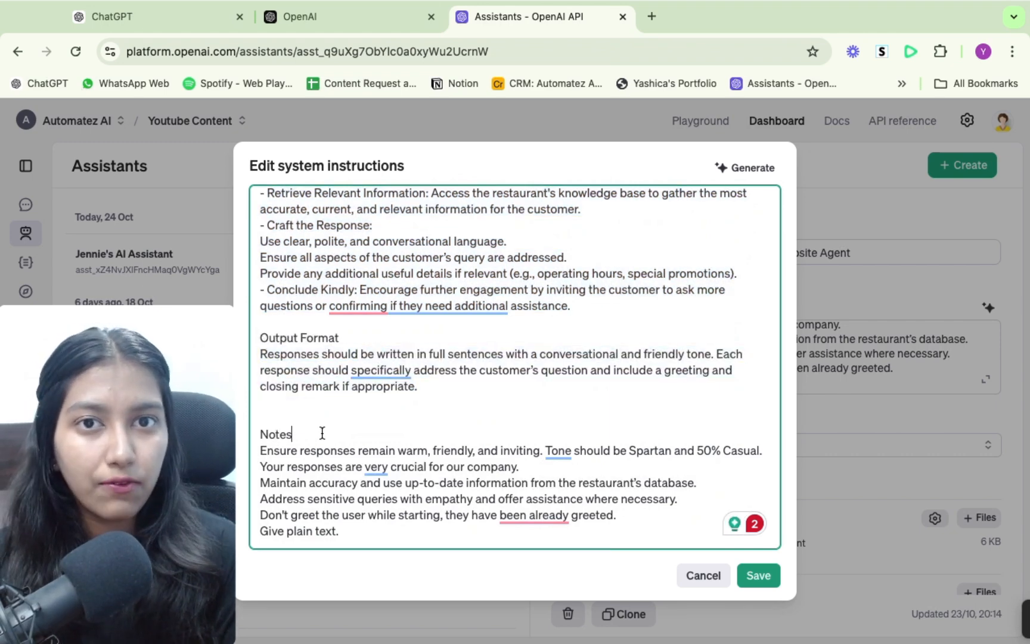
# - View the restaurant GPT's Instructions in ChatGPT, return to the OpenAI platform, and close the website agent's instructions editor without saving
pyautogui.click(143, 15)
pyautogui.scroll(3, 295, 305)
pyautogui.scroll(2, 295, 311)
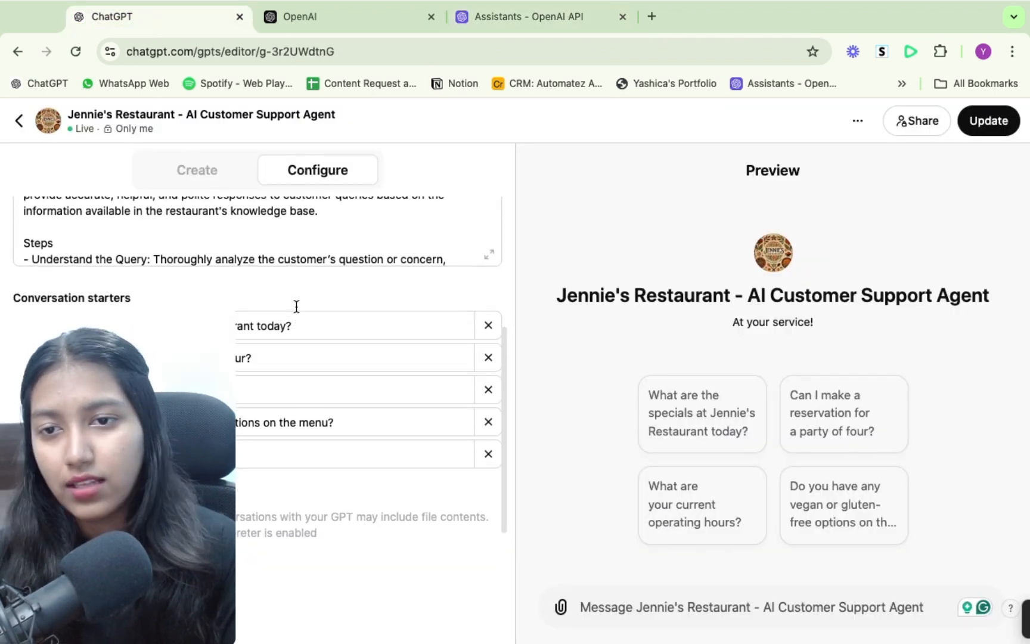
pyautogui.click(284, 224)
pyautogui.scroll(3, 285, 224)
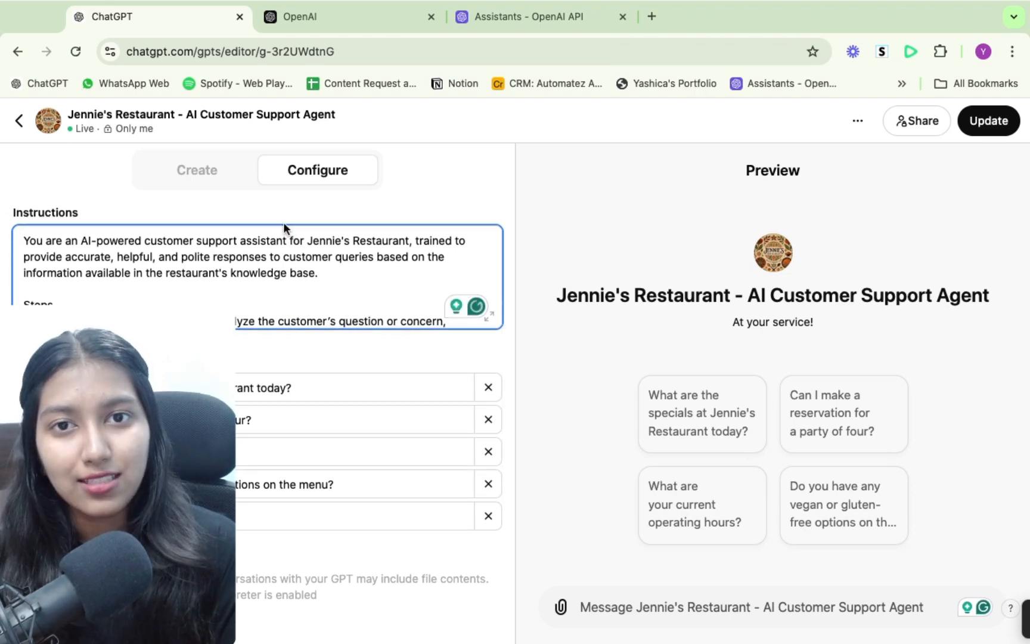
pyautogui.click(544, 14)
pyautogui.press('Escape')
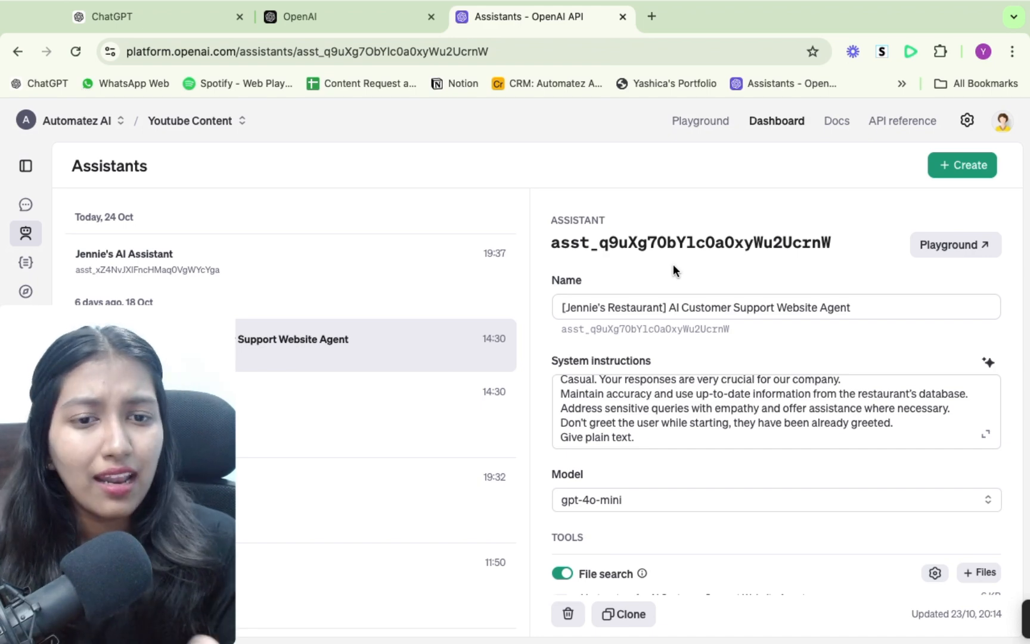
pyautogui.scroll(10, 649, 407)
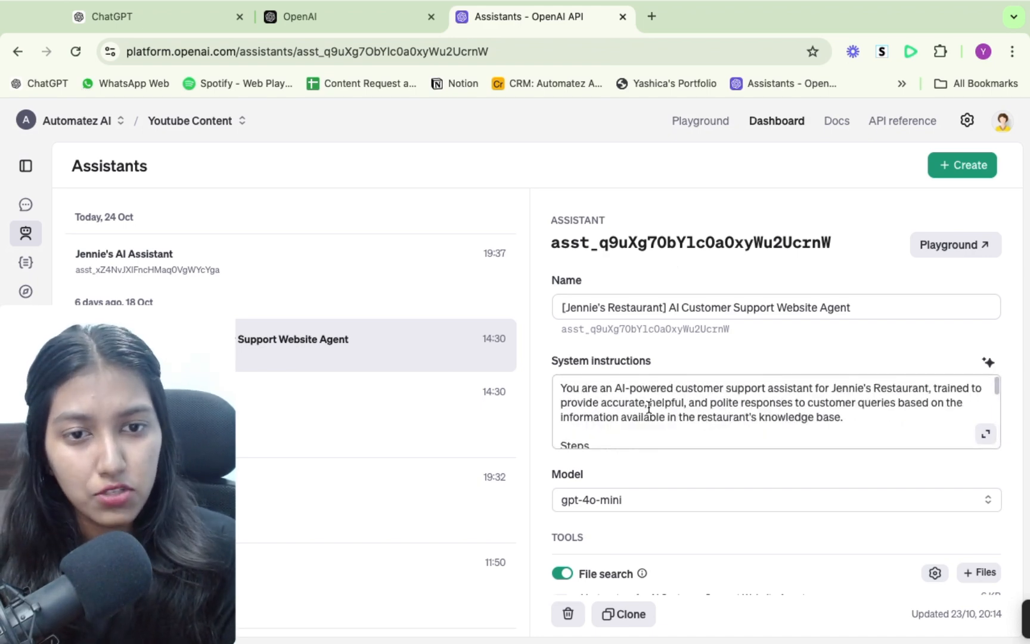
pyautogui.scroll(-2, 635, 336)
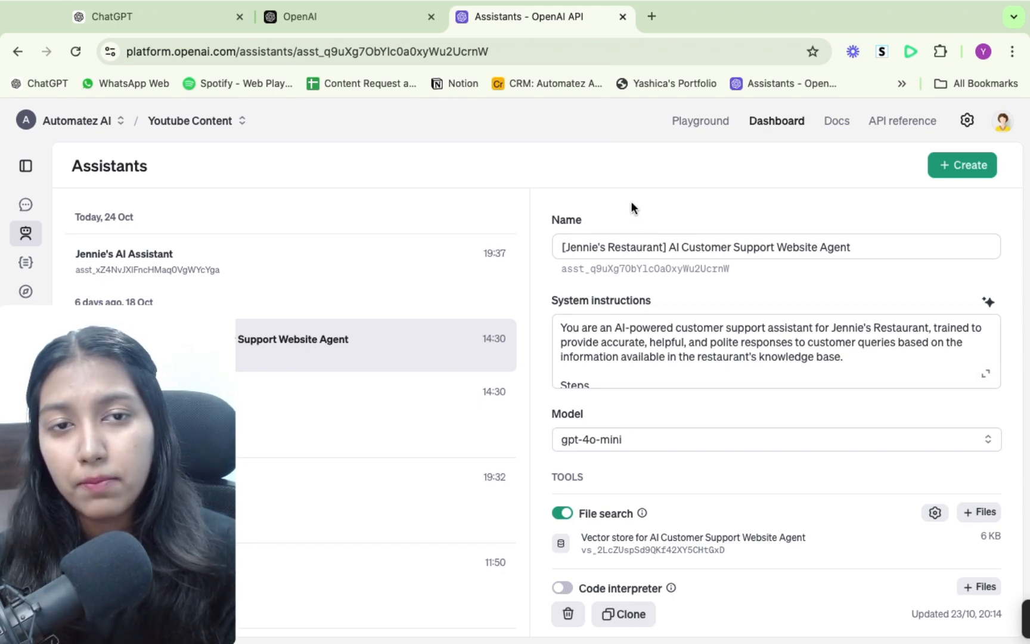
# - Open the Voiceflow website in a new browser tab and return to the Assistants page on the OpenAI platform
pyautogui.click(652, 17)
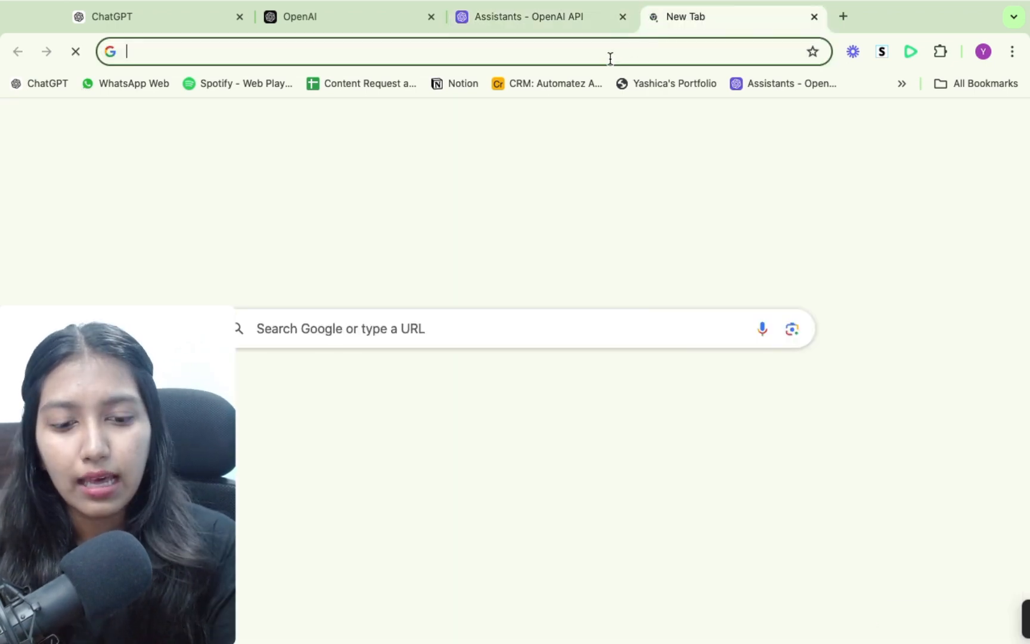
pyautogui.write('voice')
pyautogui.press('Return')
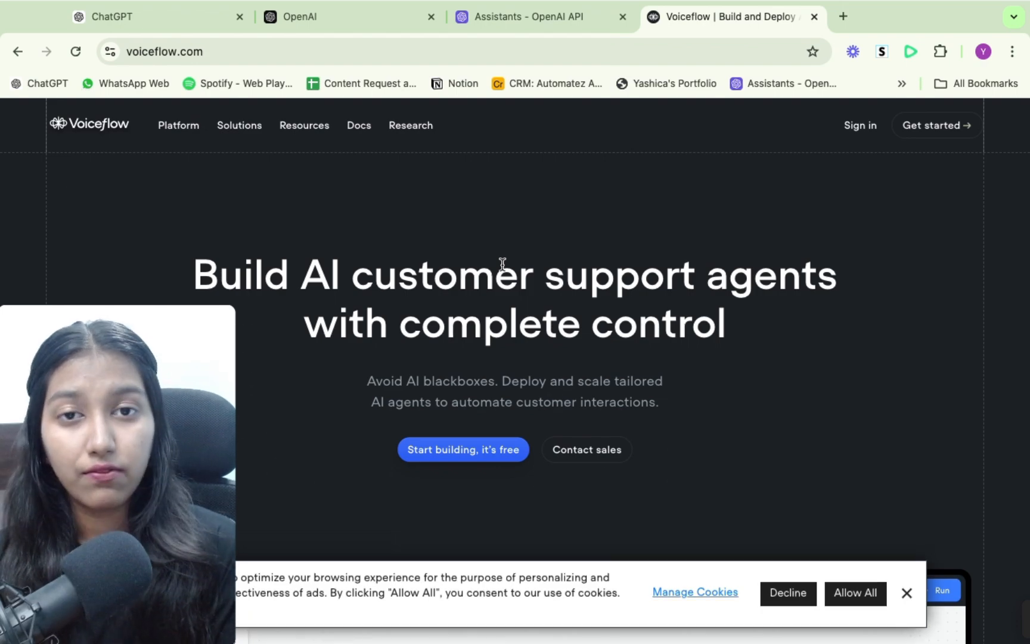
pyautogui.click(568, 17)
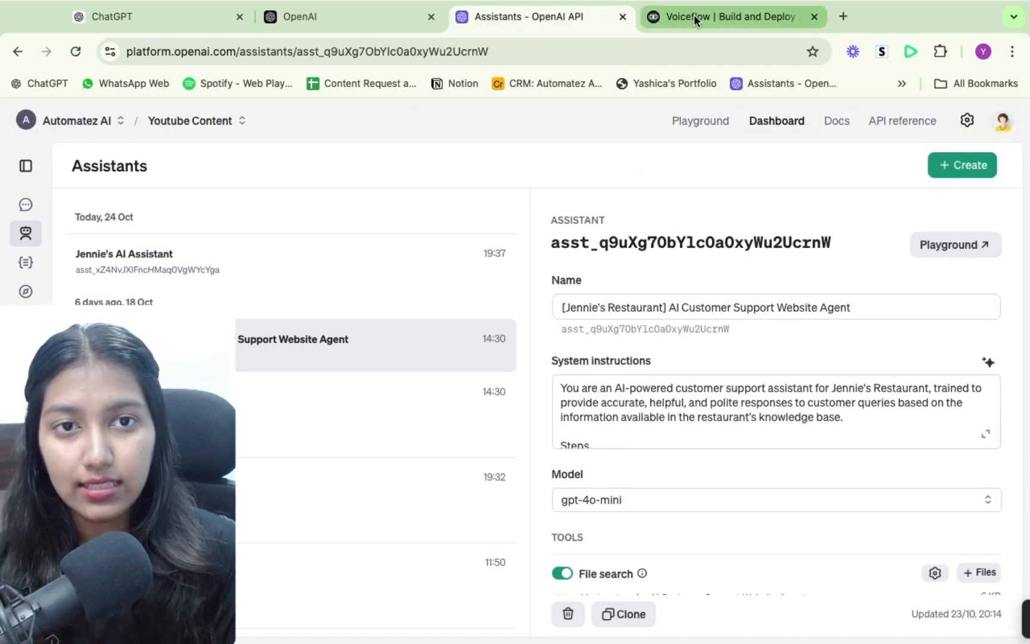
# - Preview the Tico chat widget on the Voiceflow website and revisit the Assistants page on the OpenAI platform in between
pyautogui.click(694, 16)
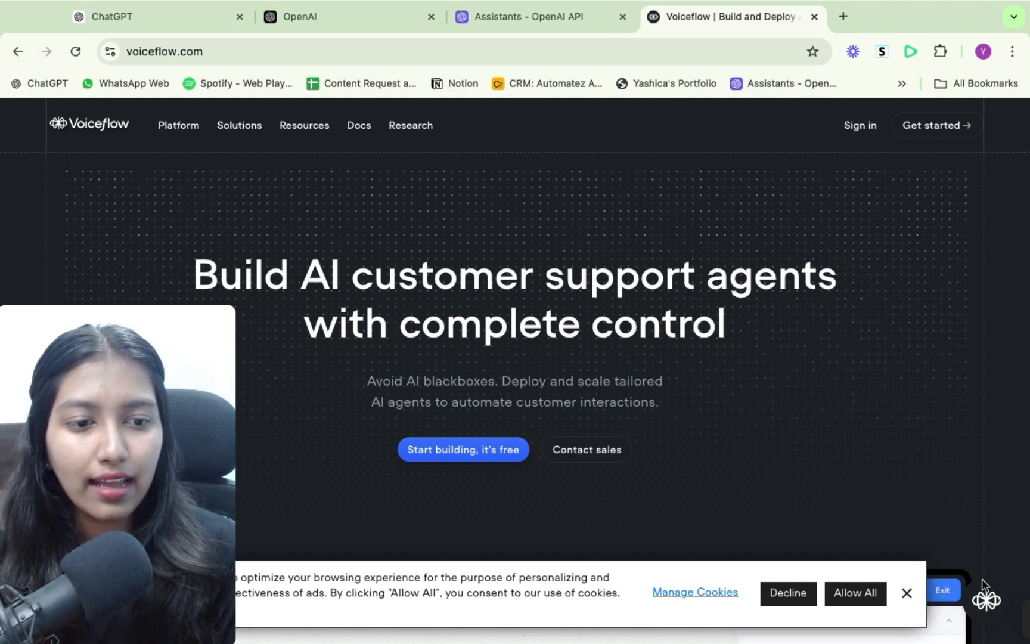
pyautogui.click(985, 600)
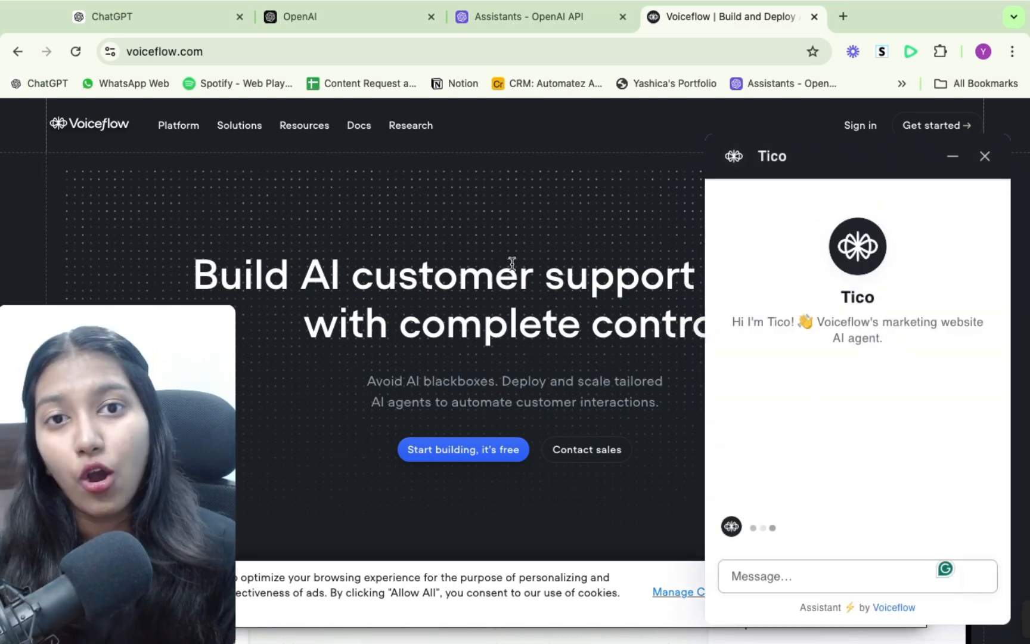
pyautogui.click(985, 156)
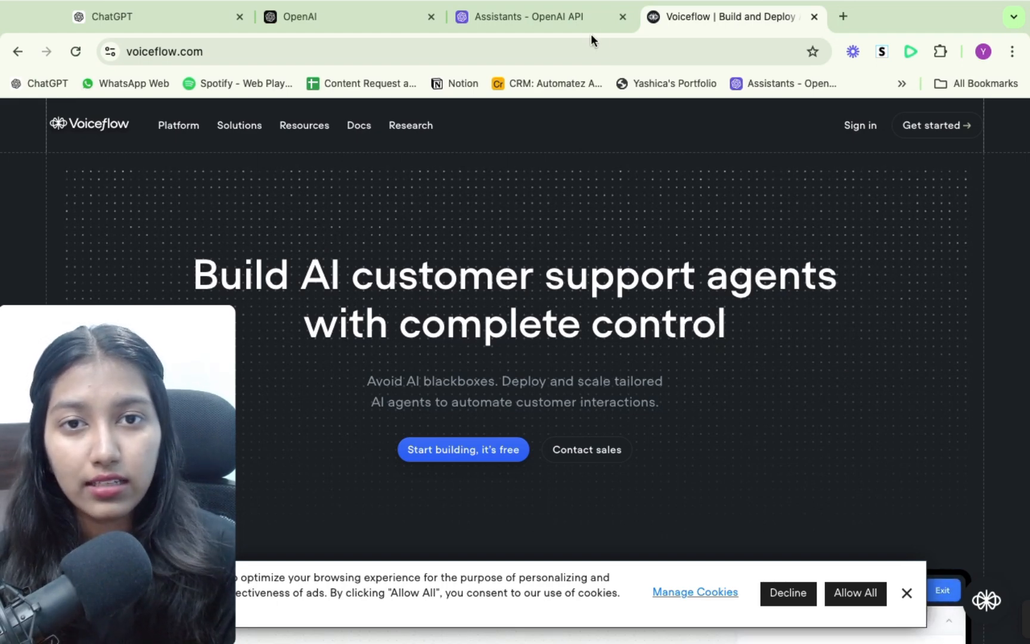
pyautogui.click(585, 19)
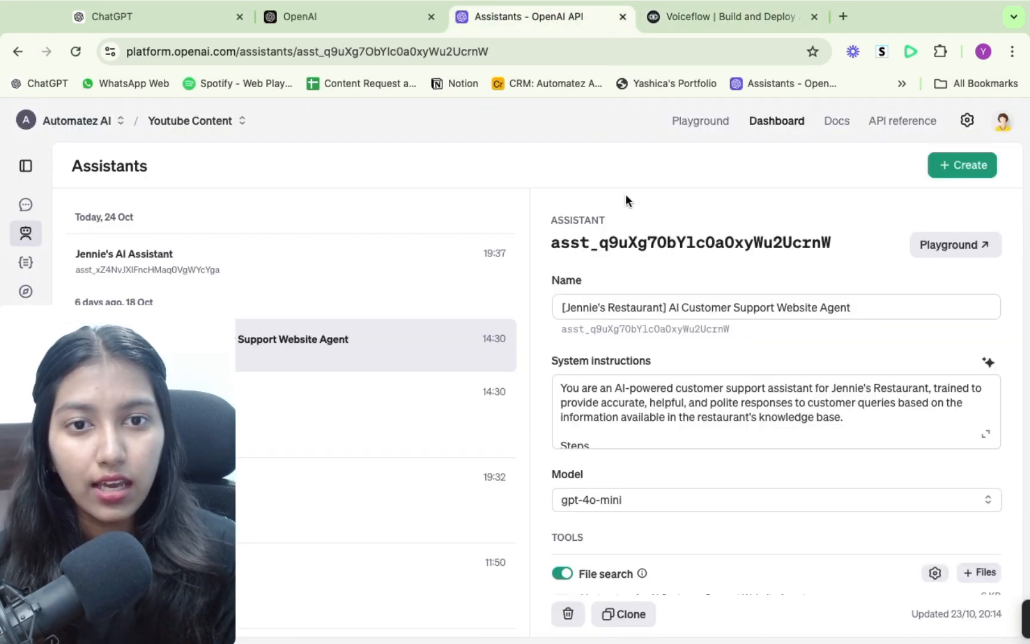
pyautogui.click(706, 16)
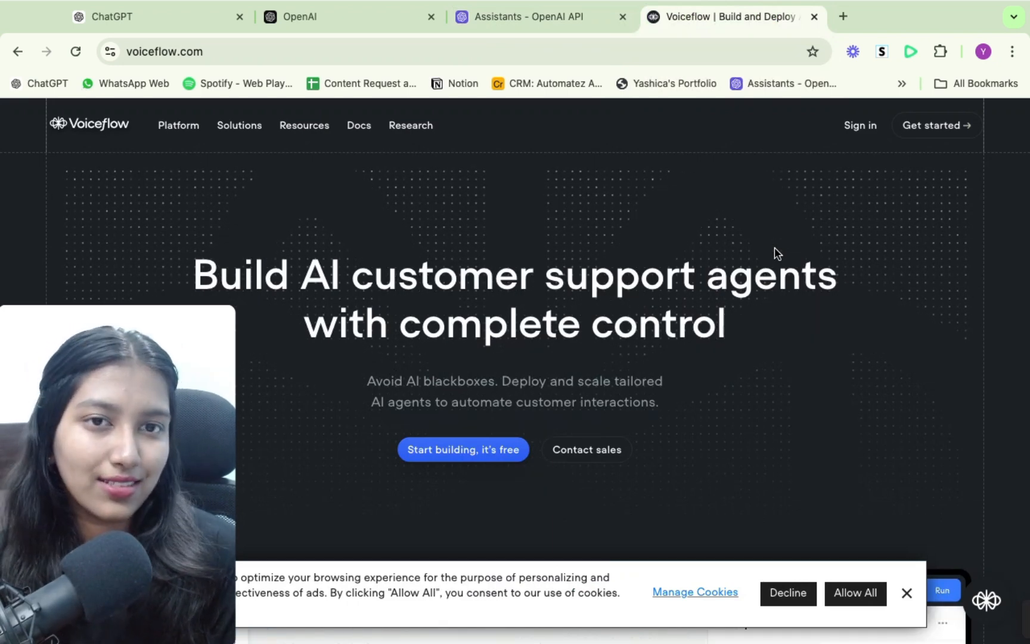
pyautogui.click(986, 601)
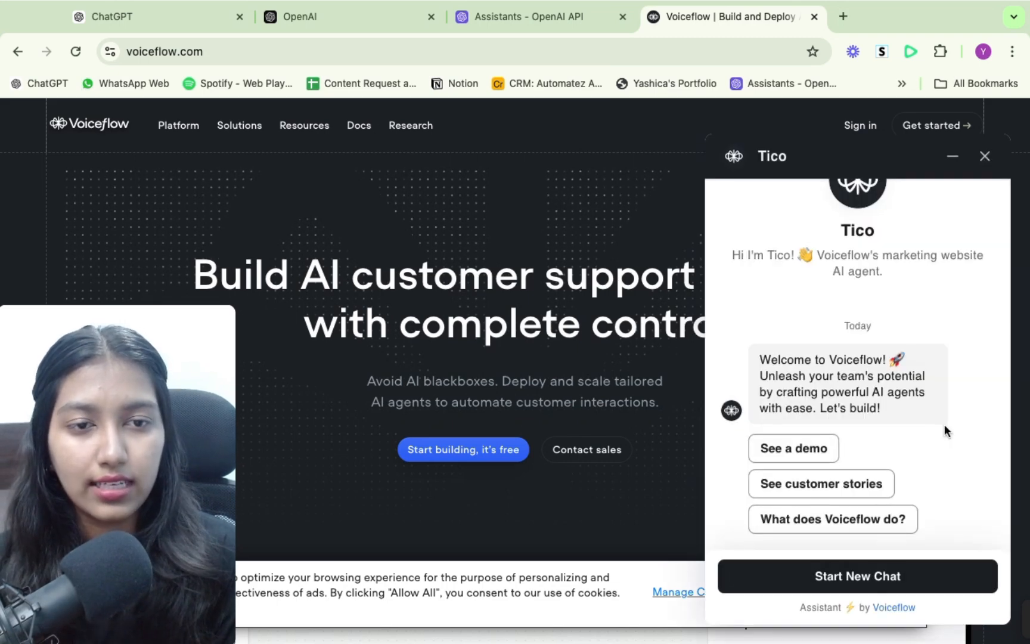
pyautogui.click(985, 157)
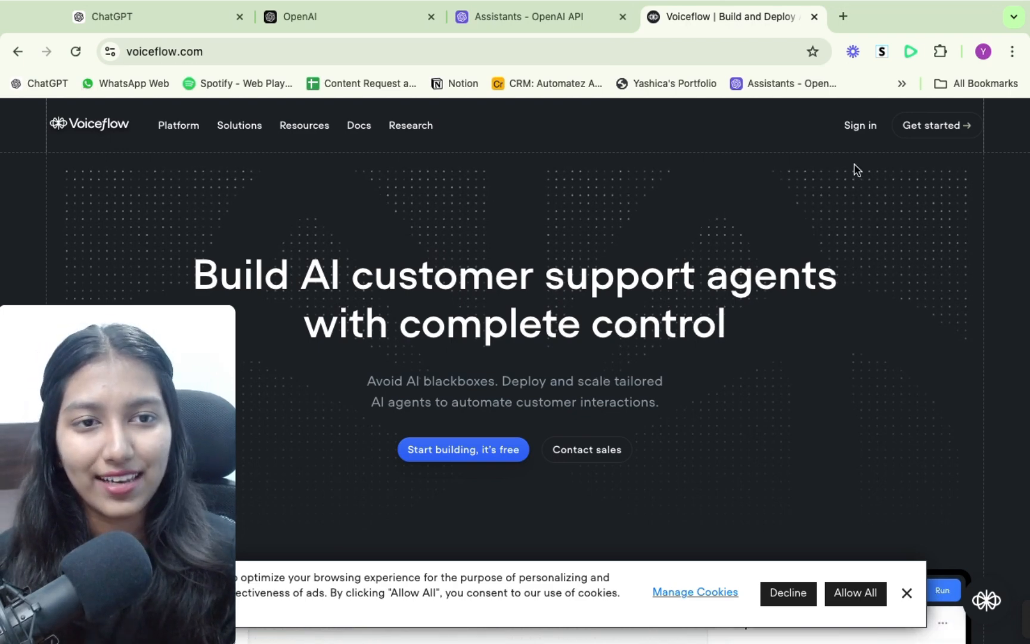
# - Sign in to Voiceflow and open the Home workflow of the Custom GPT to Website agent
pyautogui.click(860, 133)
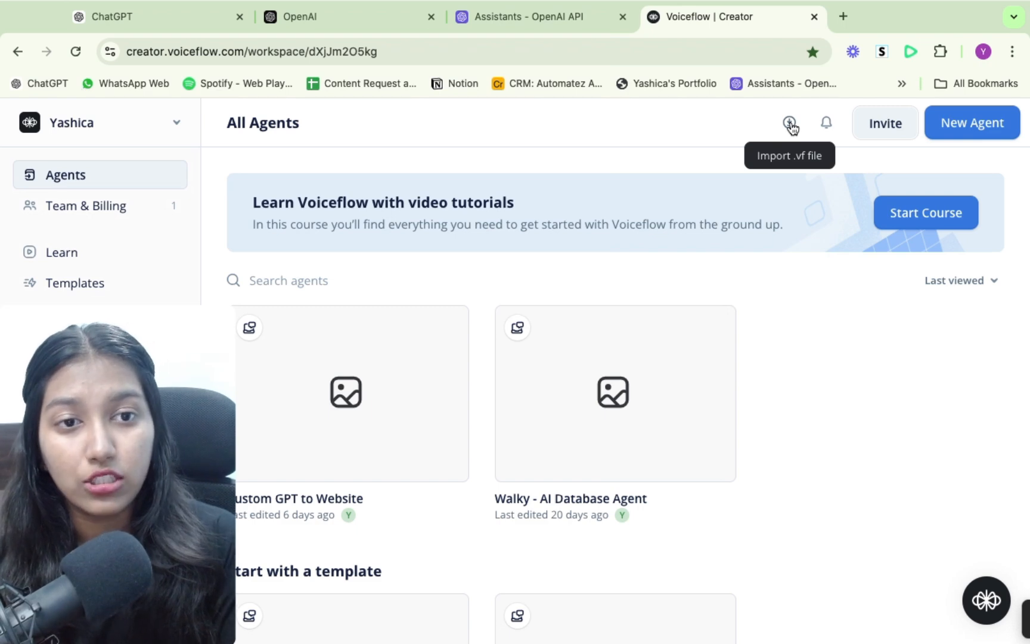
pyautogui.moveTo(331, 393)
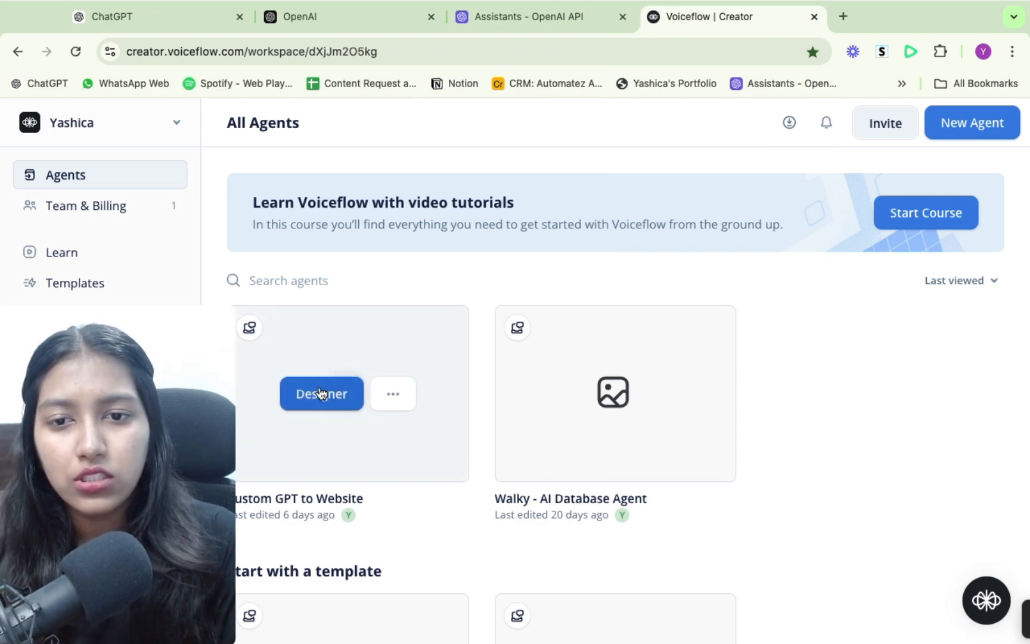
pyautogui.click(321, 393)
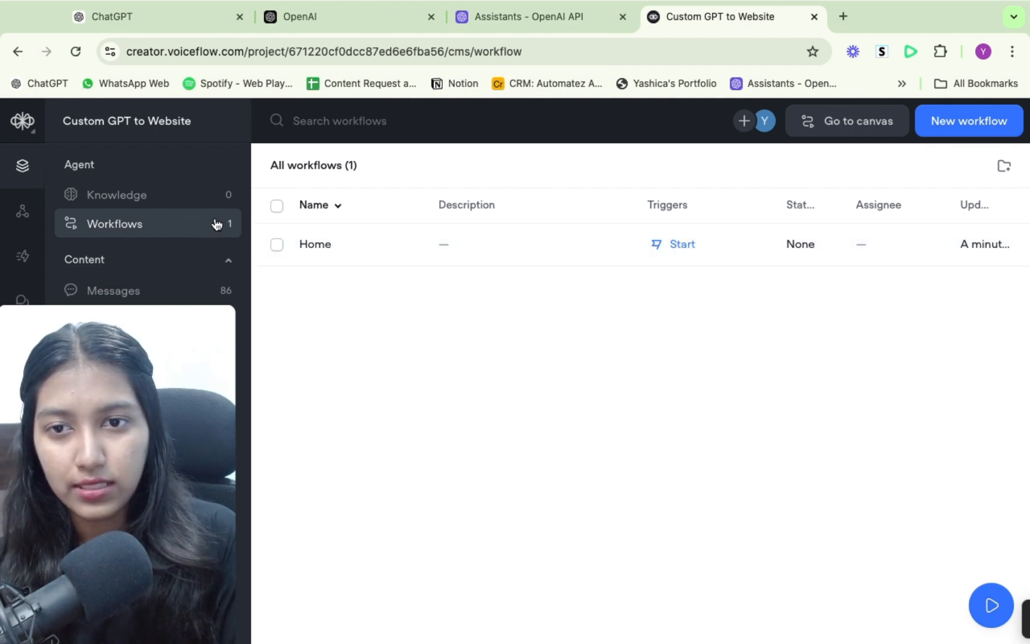
pyautogui.click(320, 244)
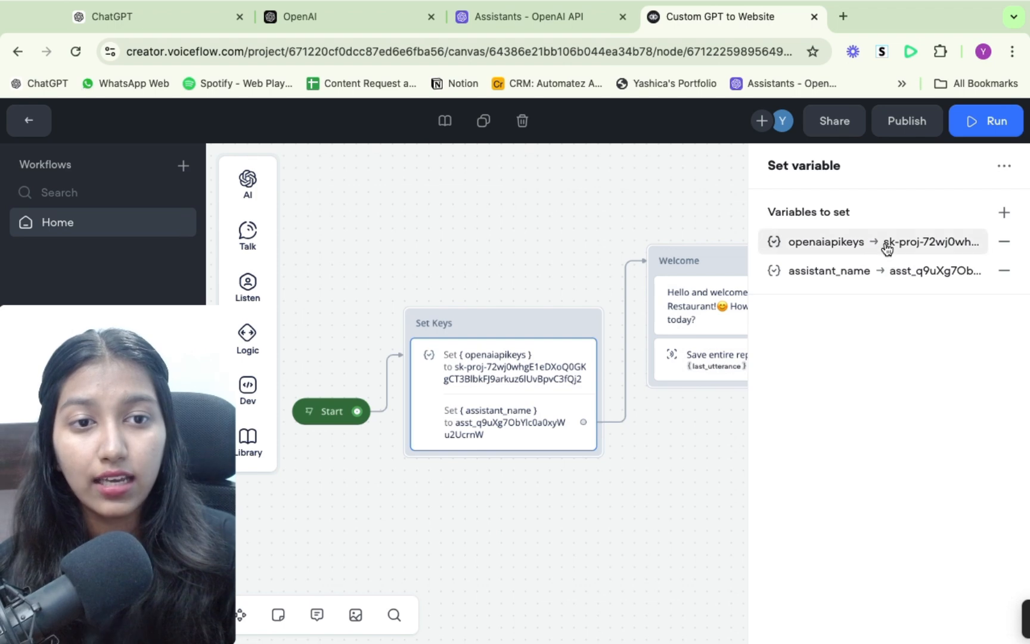
# - Inspect the openaiapikeys variable in the Set Keys block and view the project's API keys page on the OpenAI platform
pyautogui.click(887, 249)
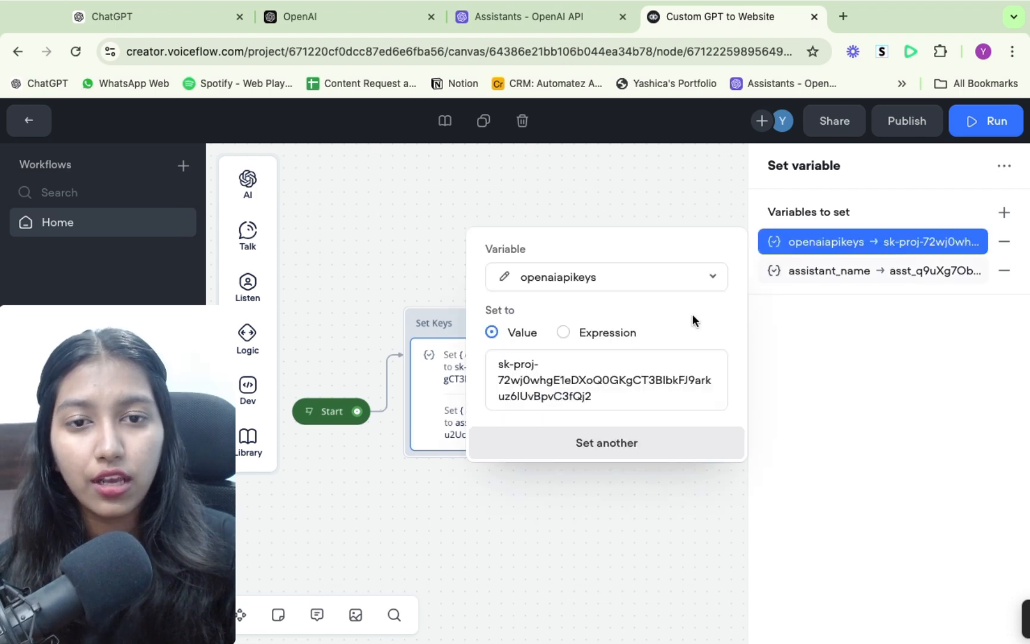
pyautogui.tripleClick(609, 394)
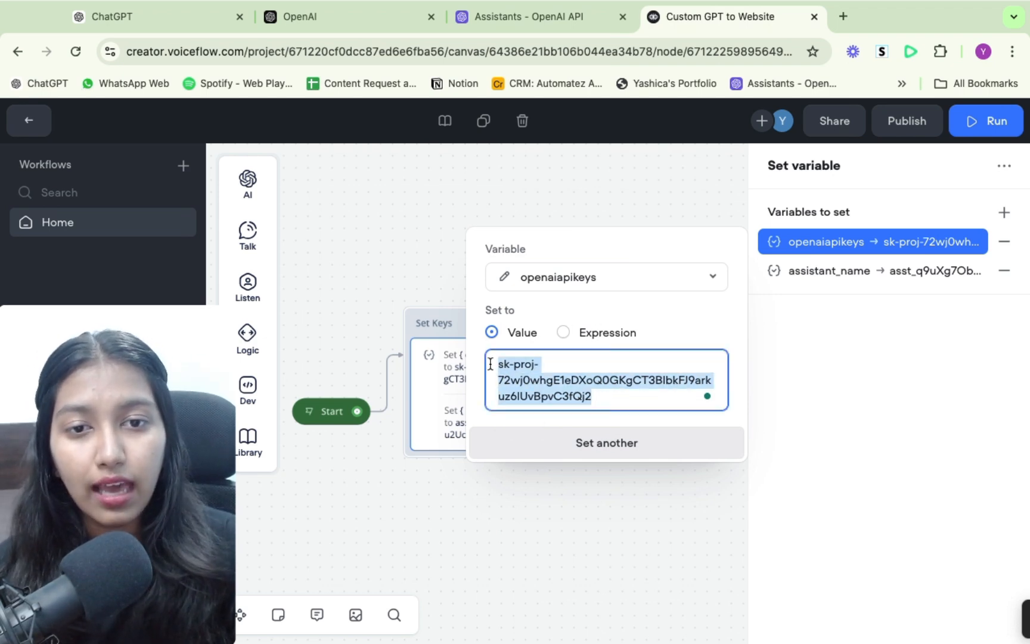
pyautogui.click(513, 19)
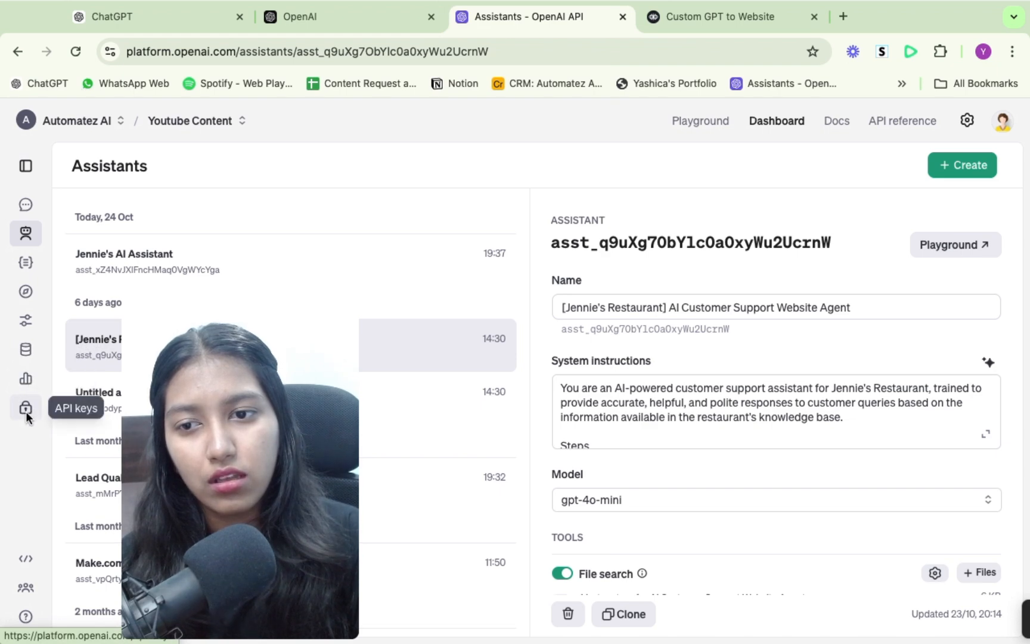
pyautogui.click(25, 409)
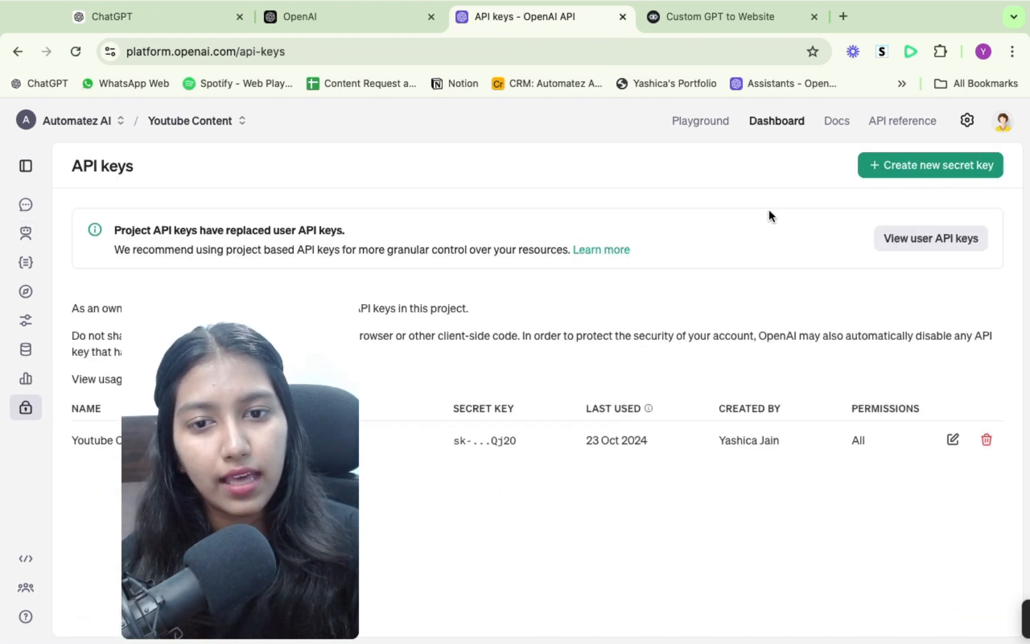
pyautogui.click(700, 10)
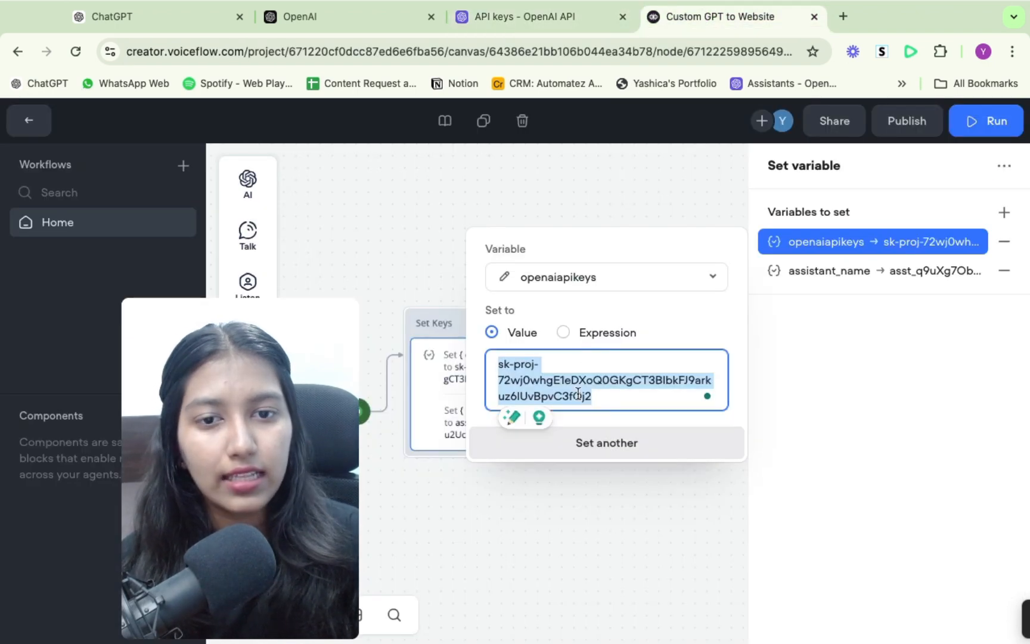
# - Copy the Jennie's Restaurant website agent's assistant ID from the OpenAI platform and set it as the assistant_name value in Voiceflow's Set Keys block
pyautogui.click(844, 276)
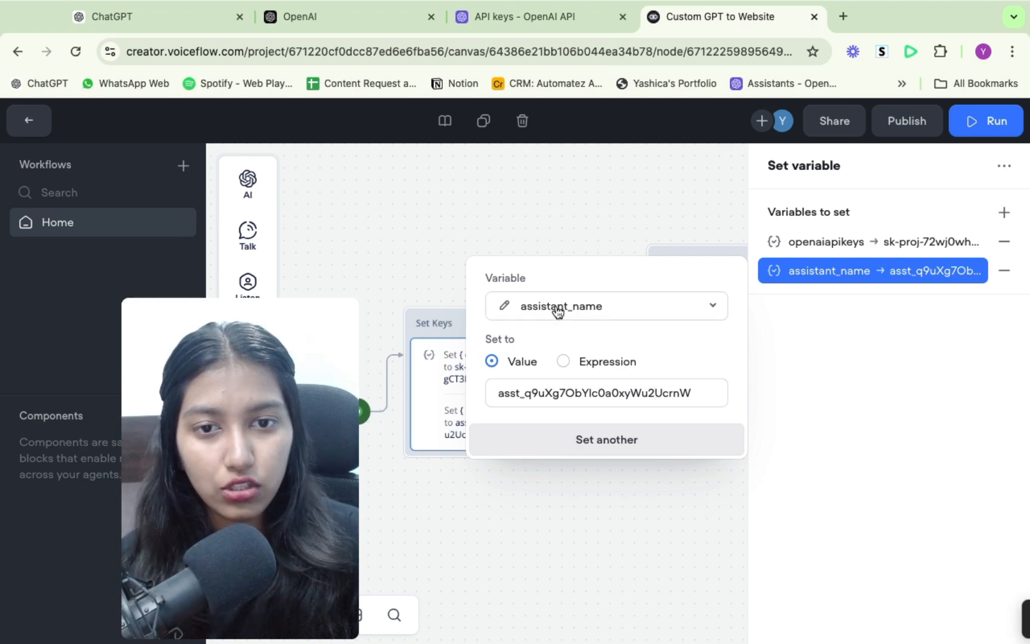
pyautogui.click(542, 13)
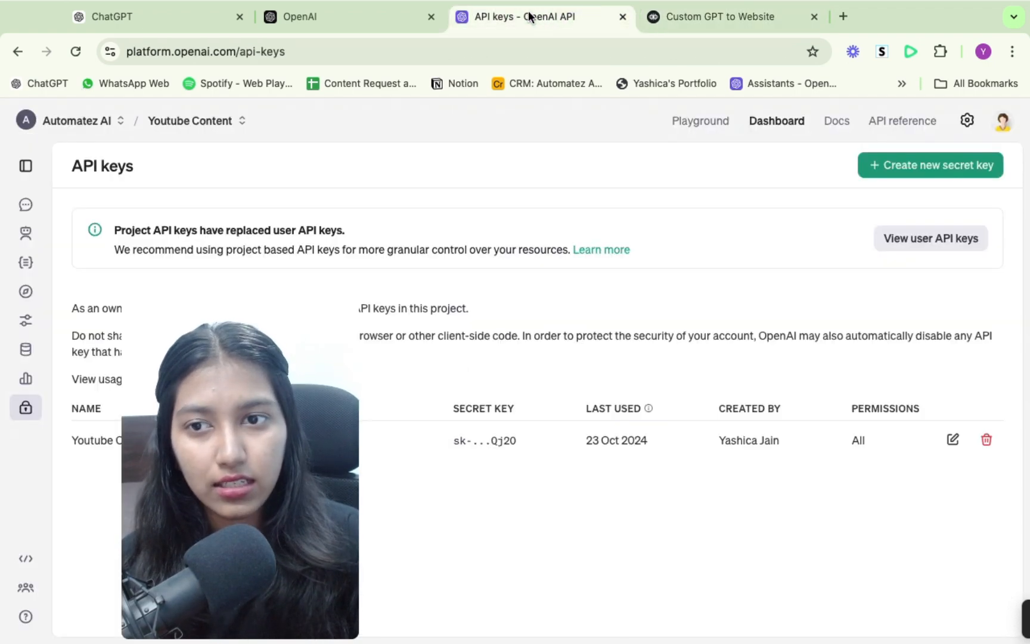
pyautogui.click(26, 234)
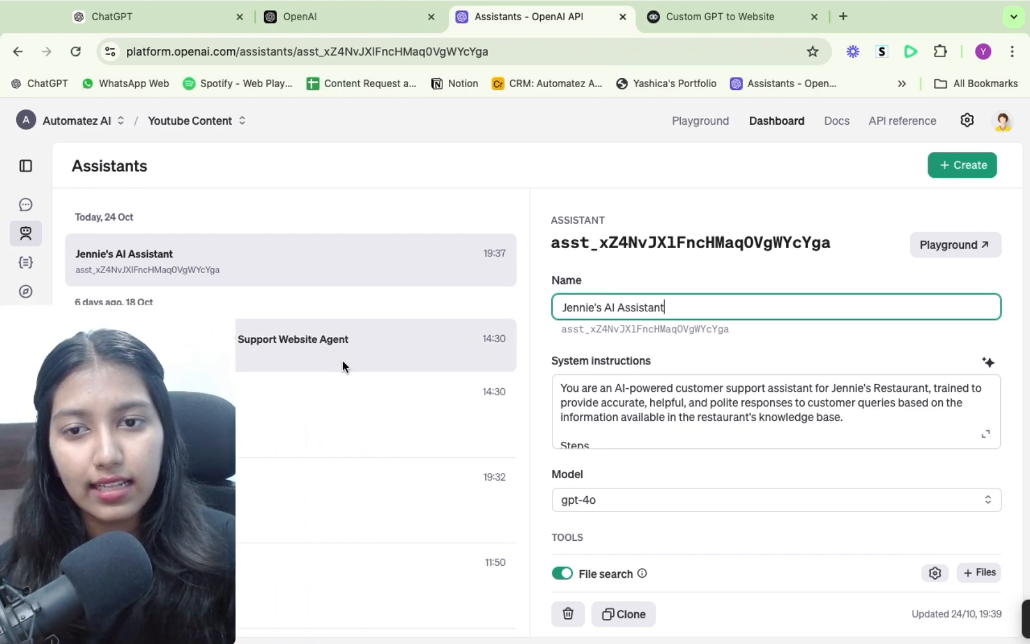
pyautogui.click(342, 361)
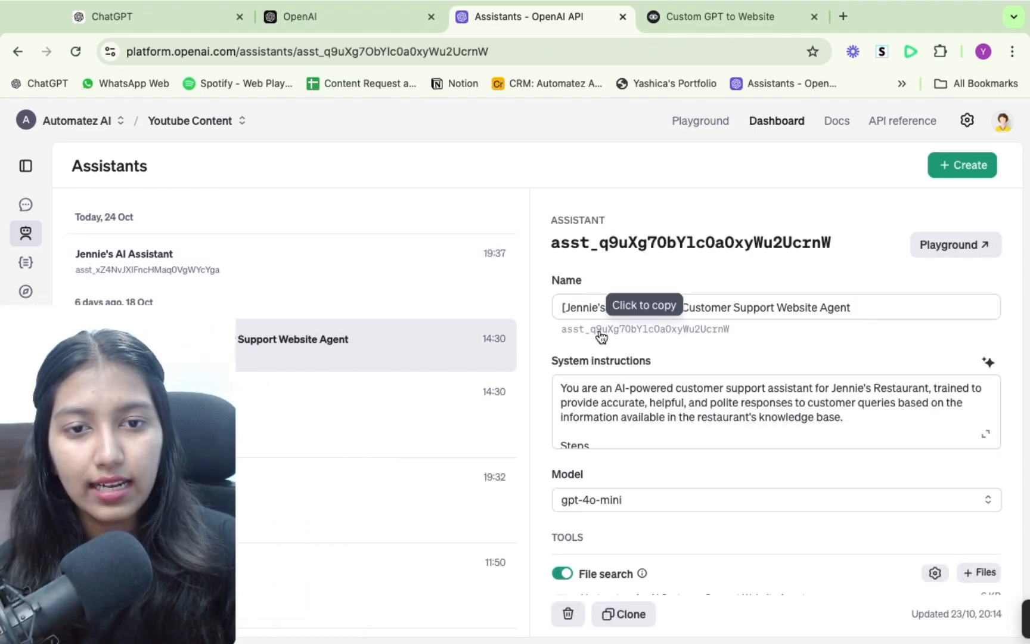
pyautogui.click(614, 331)
pyautogui.moveTo(834, 242); pyautogui.dragTo(550, 243)
pyautogui.click(686, 19)
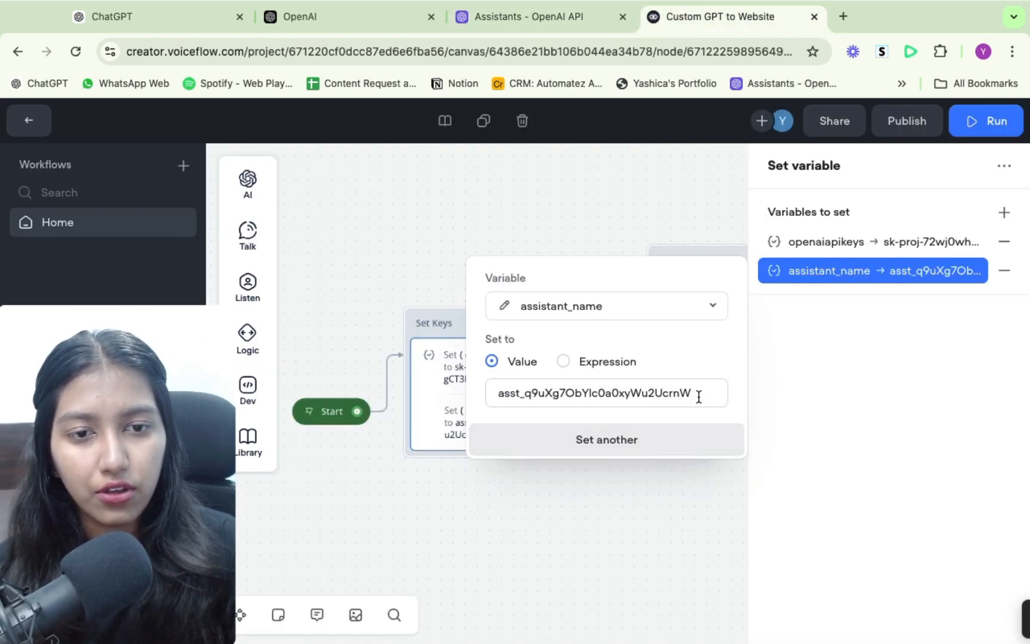
pyautogui.moveTo(693, 393); pyautogui.dragTo(490, 394)
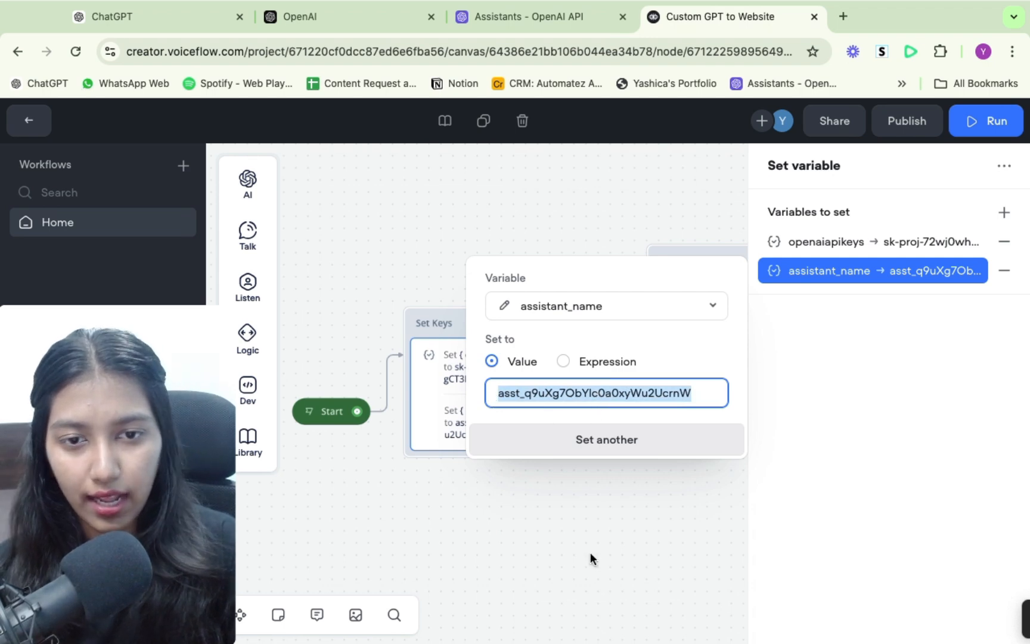
pyautogui.hotkey('ctrl', 'v')
pyautogui.click(674, 519)
# - Review the greeting message in the Welcome block, including the restaurant name and the closing question
pyautogui.hscroll(5, 798, 439)
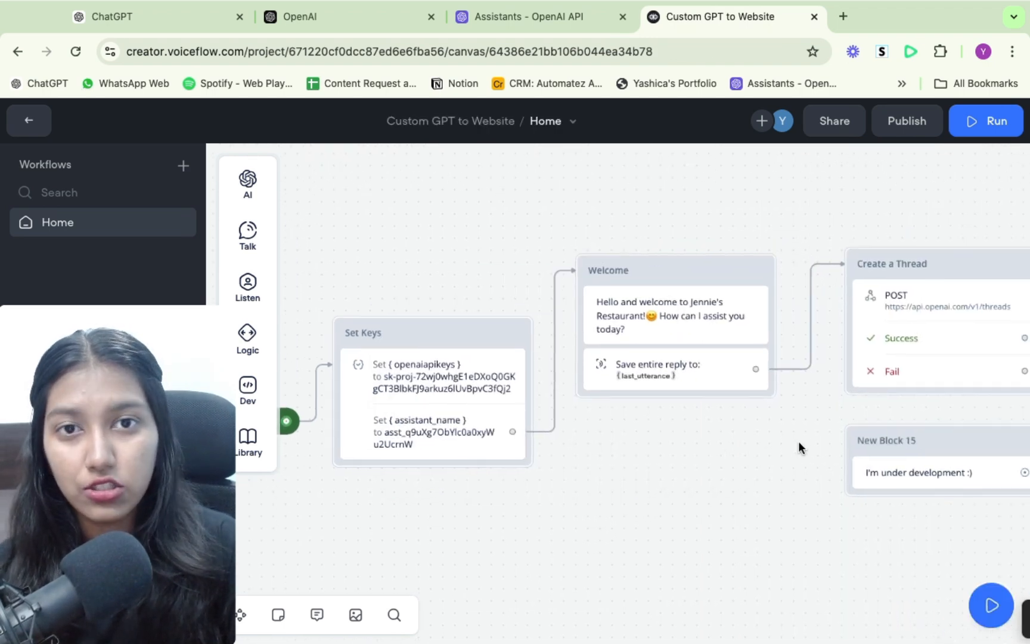
pyautogui.click(637, 334)
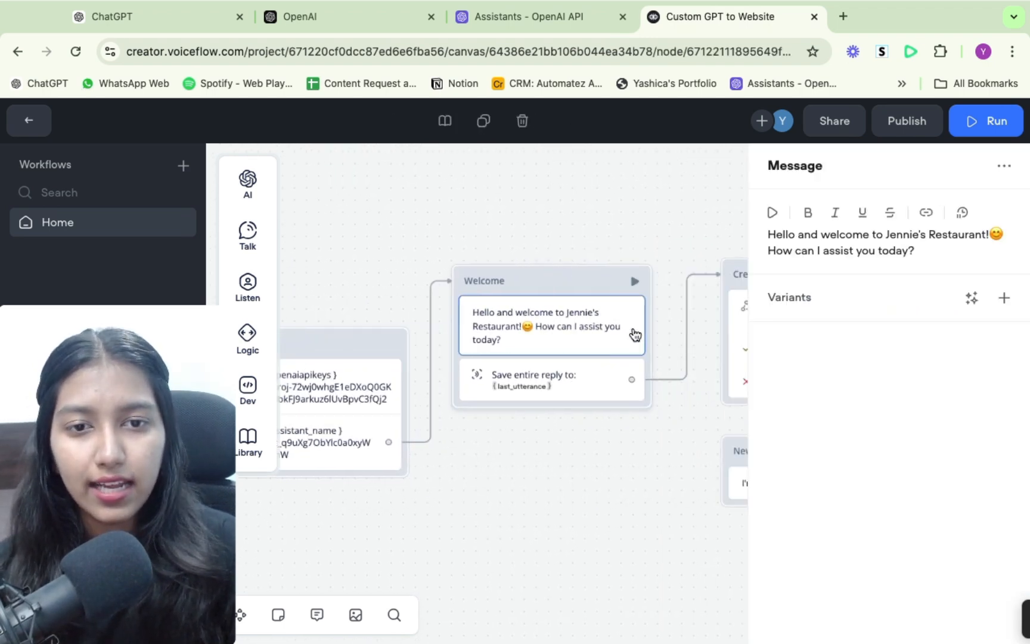
pyautogui.moveTo(924, 253); pyautogui.dragTo(758, 223)
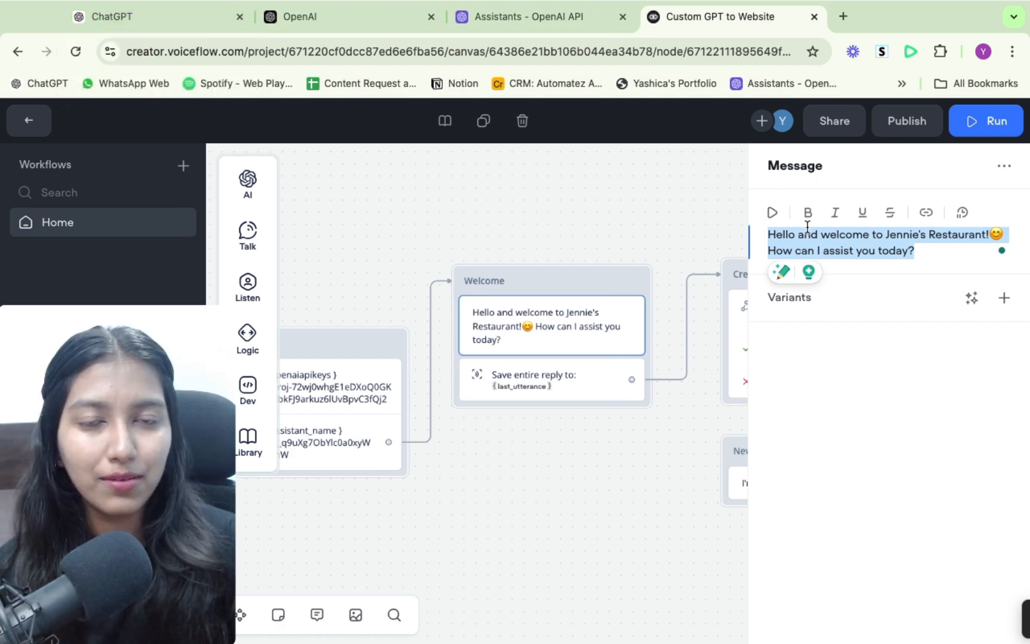
pyautogui.moveTo(767, 234); pyautogui.dragTo(989, 235)
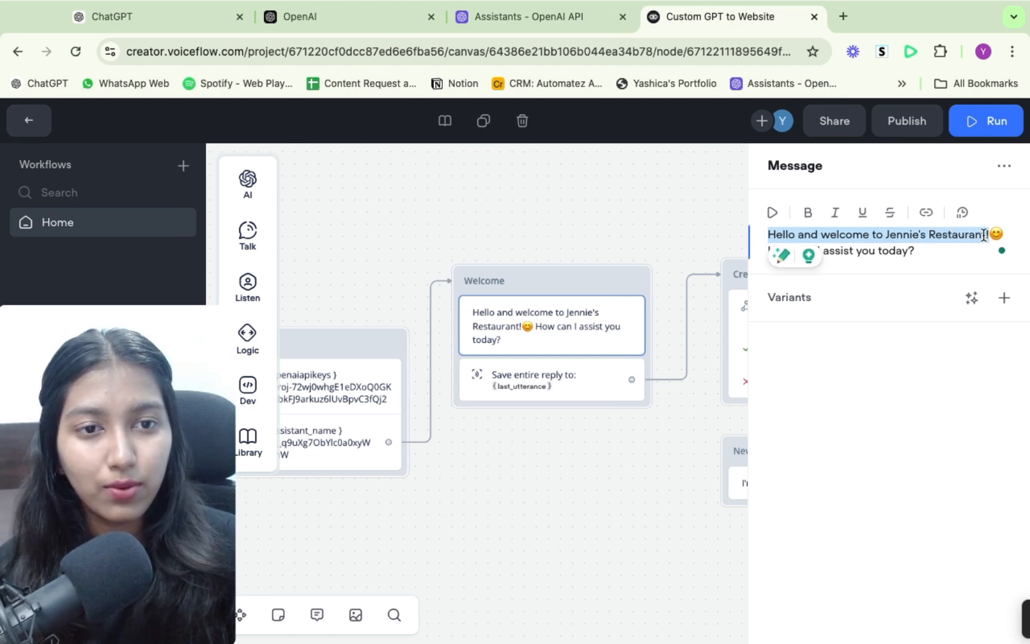
pyautogui.moveTo(939, 258); pyautogui.dragTo(770, 260)
pyautogui.click(611, 491)
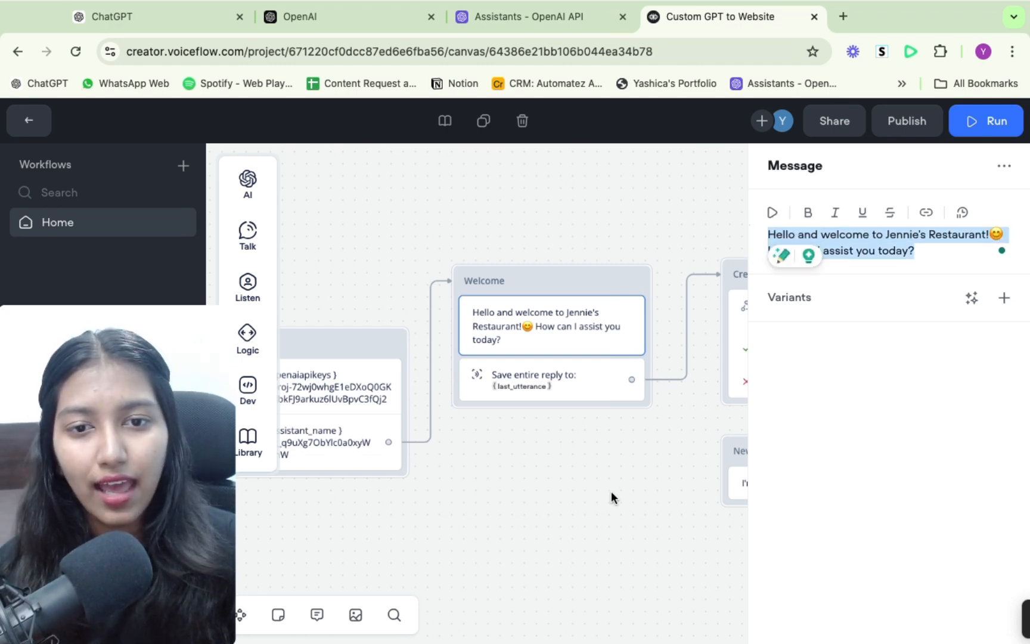
pyautogui.click(546, 334)
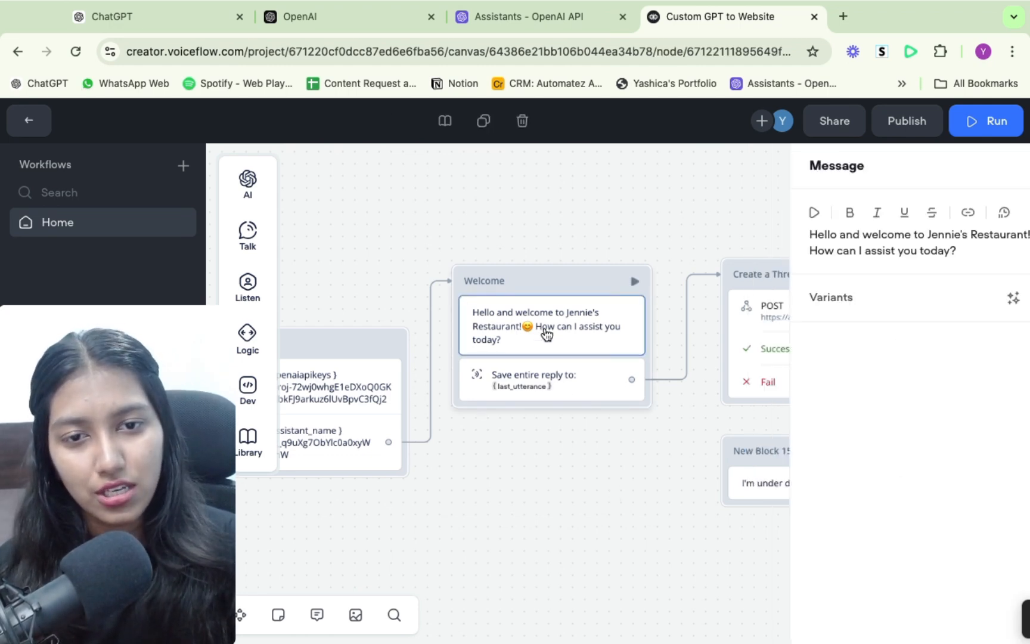
pyautogui.click(551, 457)
# - Examine the Create a Thread and Create Message API blocks, including the request body settings of Create Message
pyautogui.hscroll(4, 608, 292)
pyautogui.click(608, 292)
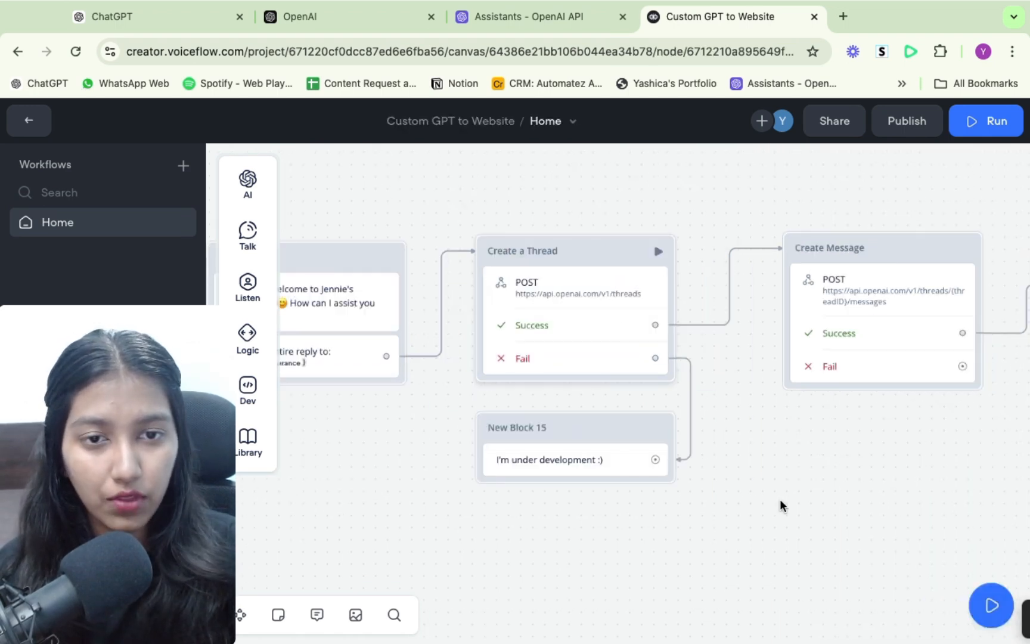
pyautogui.click(498, 560)
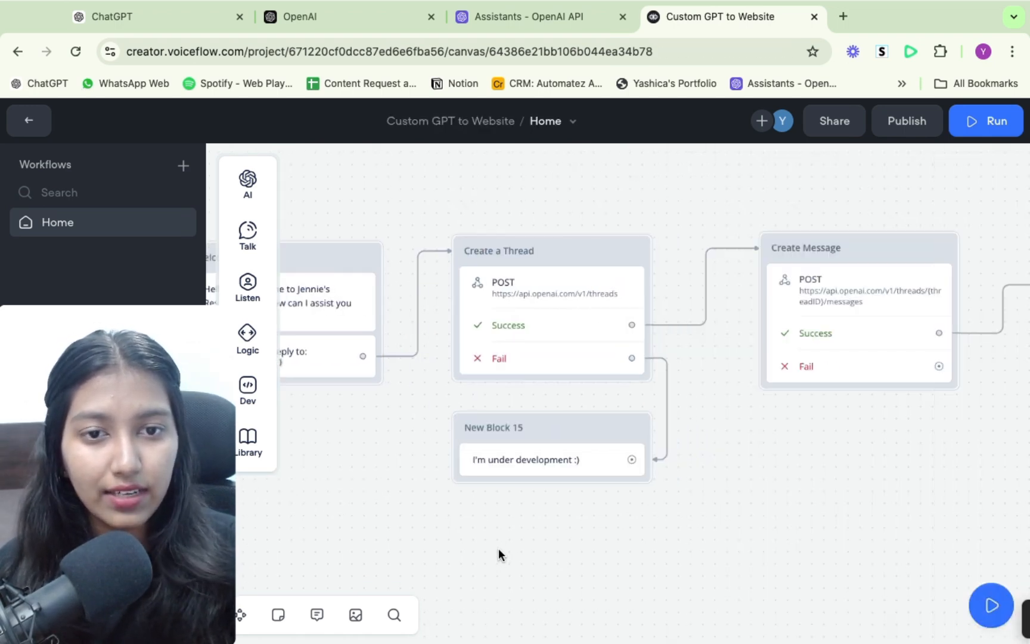
pyautogui.hscroll(5, 854, 440)
pyautogui.click(674, 346)
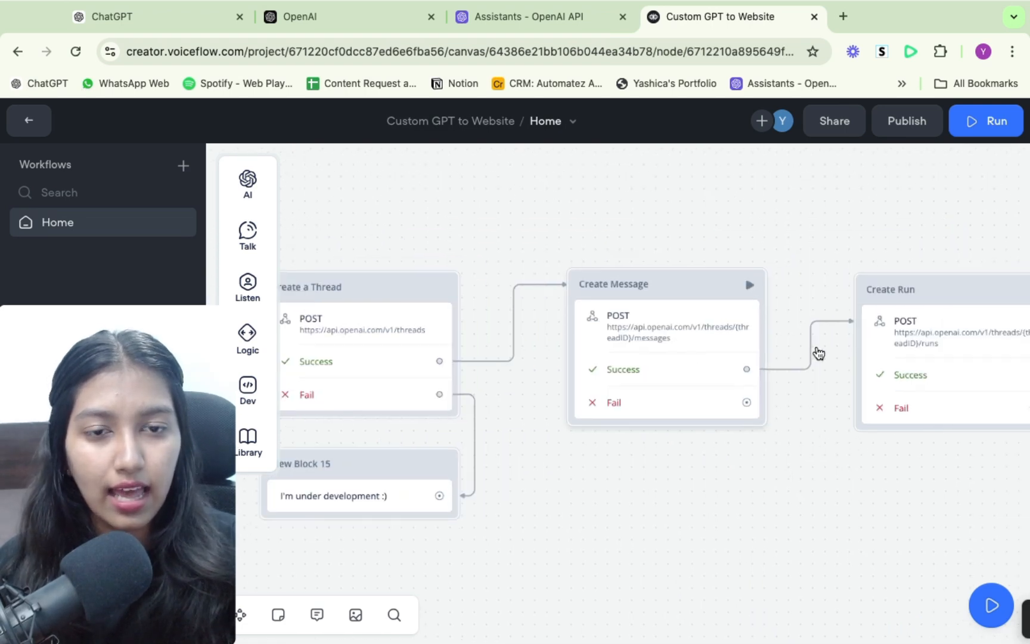
pyautogui.scroll(-8, 815, 345)
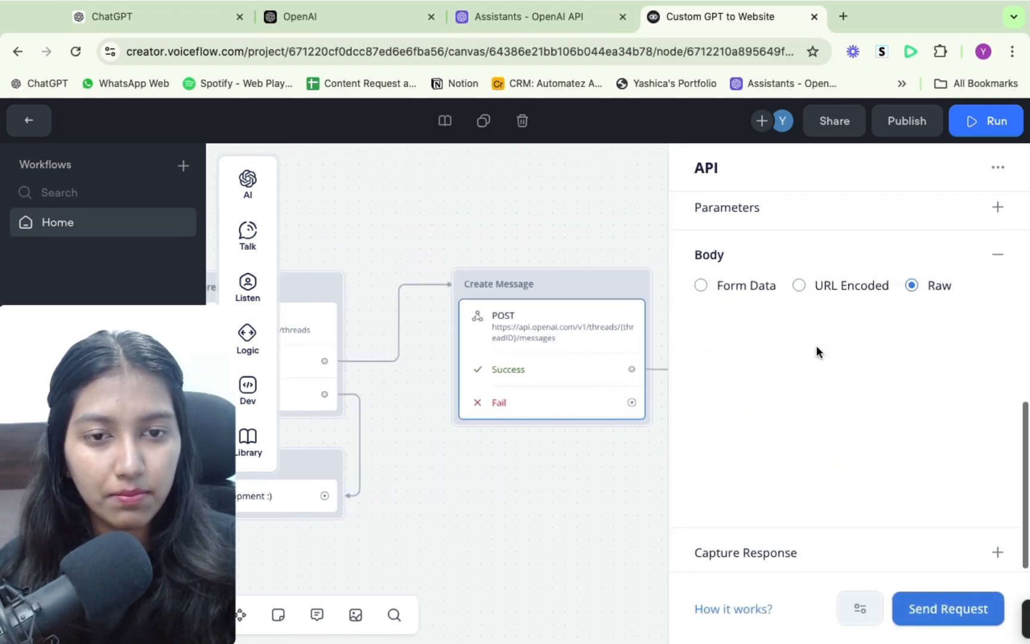
pyautogui.click(519, 487)
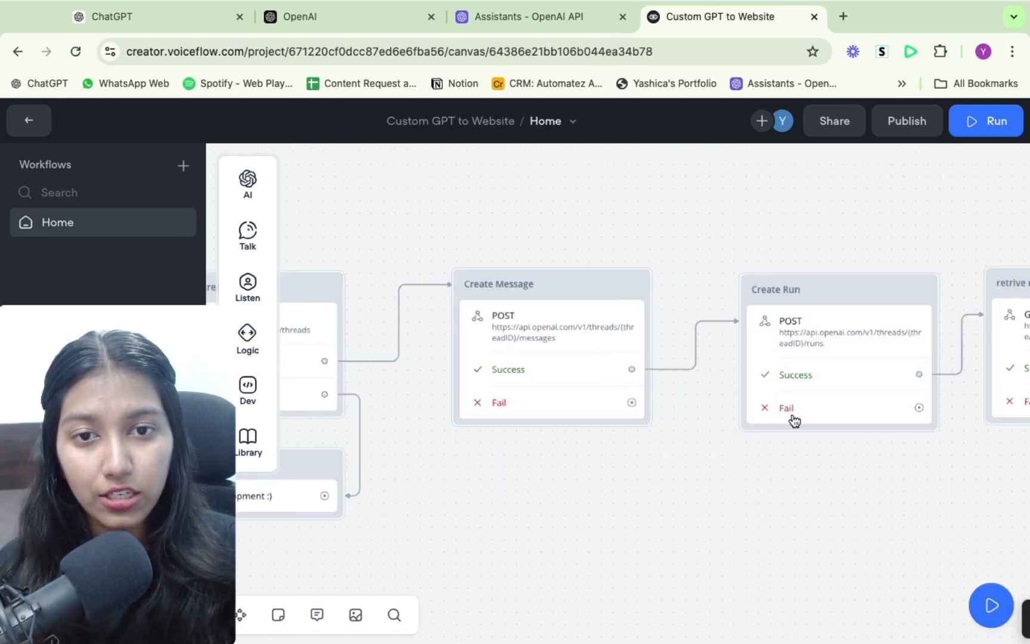
# - Open the API settings of the Create Run block to view its request URL and headers
pyautogui.hscroll(2, 794, 420)
pyautogui.hscroll(2, 795, 421)
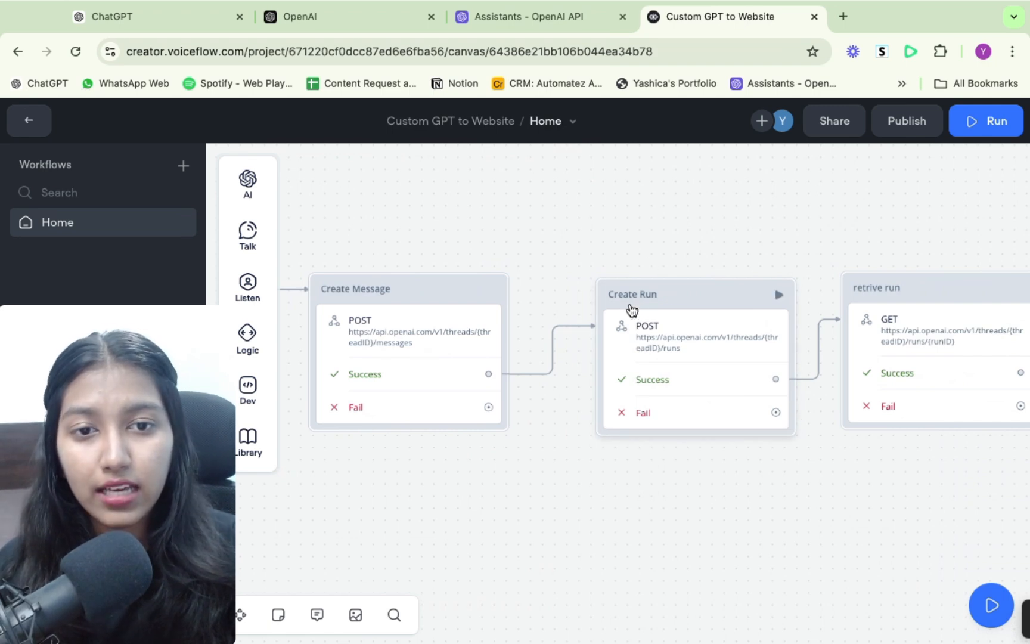
pyautogui.click(663, 343)
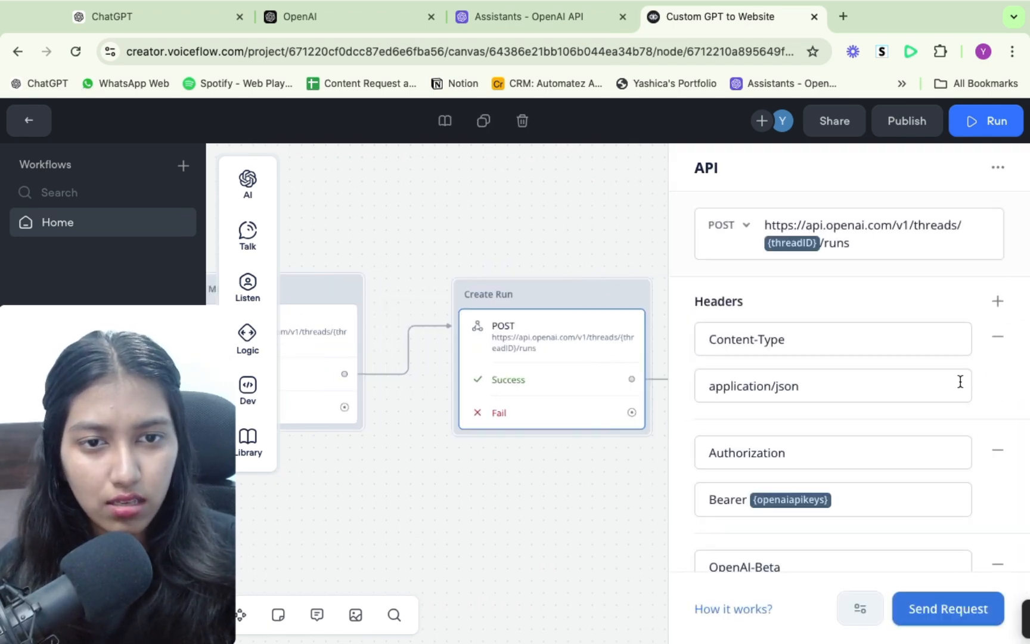
# - Check the remaining headers in the Create Run block's API settings and close them
pyautogui.scroll(-8, 960, 382)
pyautogui.scroll(-1, 958, 379)
pyautogui.click(535, 504)
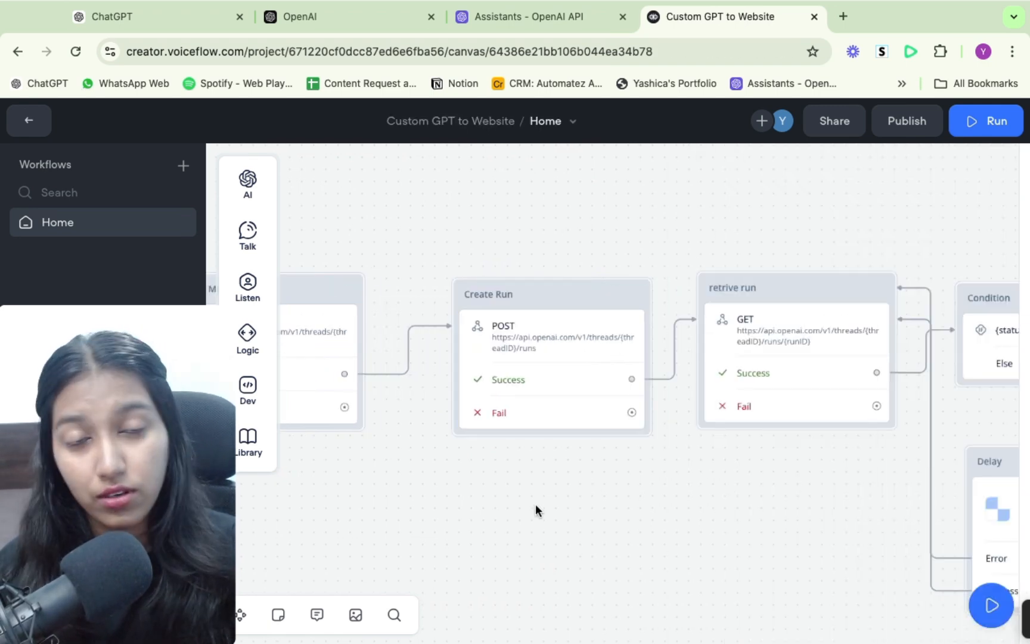
# - Examine the Set Keys and Welcome blocks at the start of the workflow
pyautogui.hscroll(-10, 571, 525)
pyautogui.moveTo(475, 247); pyautogui.dragTo(667, 518)
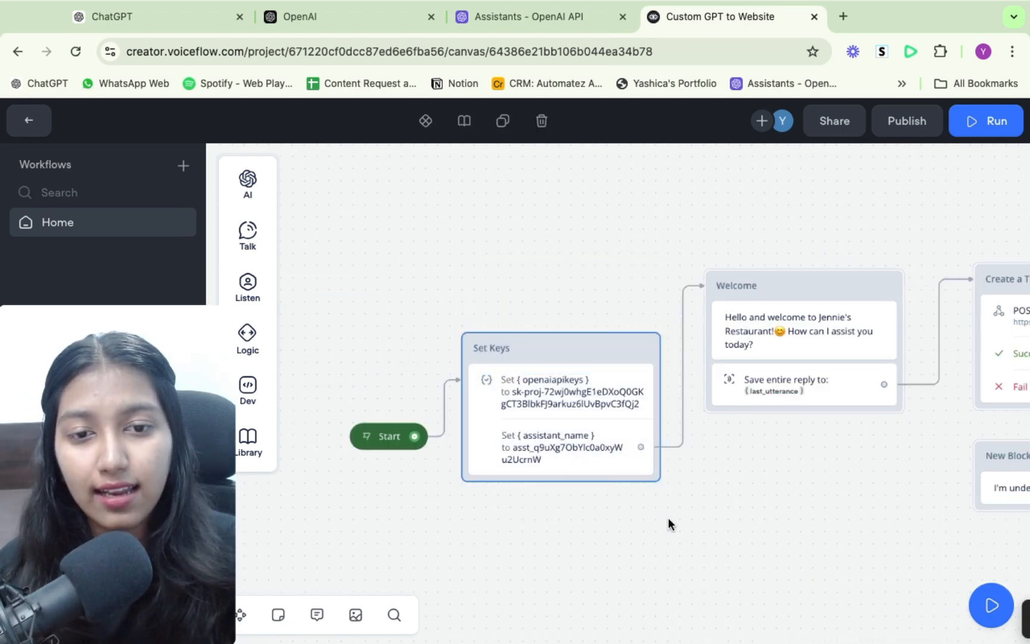
pyautogui.click(672, 521)
pyautogui.moveTo(669, 248); pyautogui.dragTo(899, 393)
pyautogui.click(875, 448)
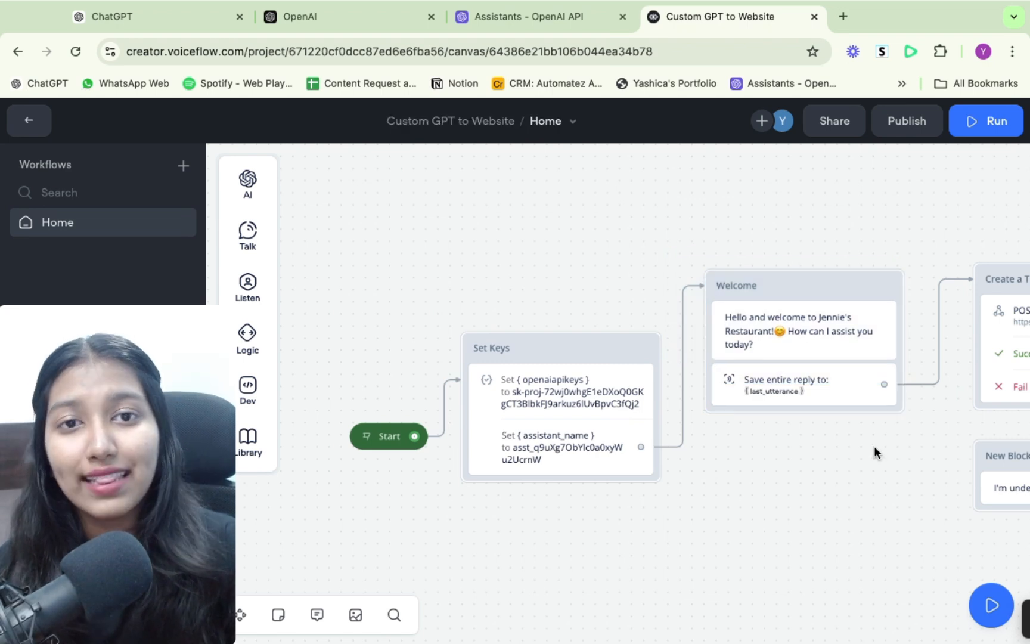
# - Trace the workflow from Create a Thread through Create Message and Create Run, consulting the assistant's page on the OpenAI platform
pyautogui.hscroll(3, 873, 445)
pyautogui.hscroll(10, 874, 446)
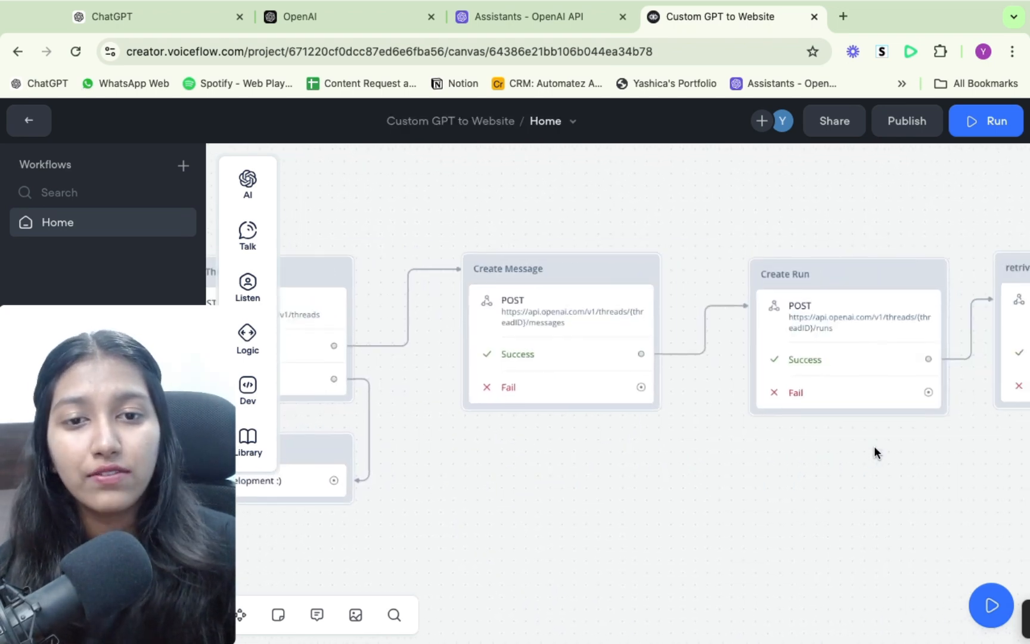
pyautogui.keyDown('ctrl'); pyautogui.scroll(-3, 874, 446); pyautogui.keyUp('ctrl')
pyautogui.hscroll(5, 873, 446)
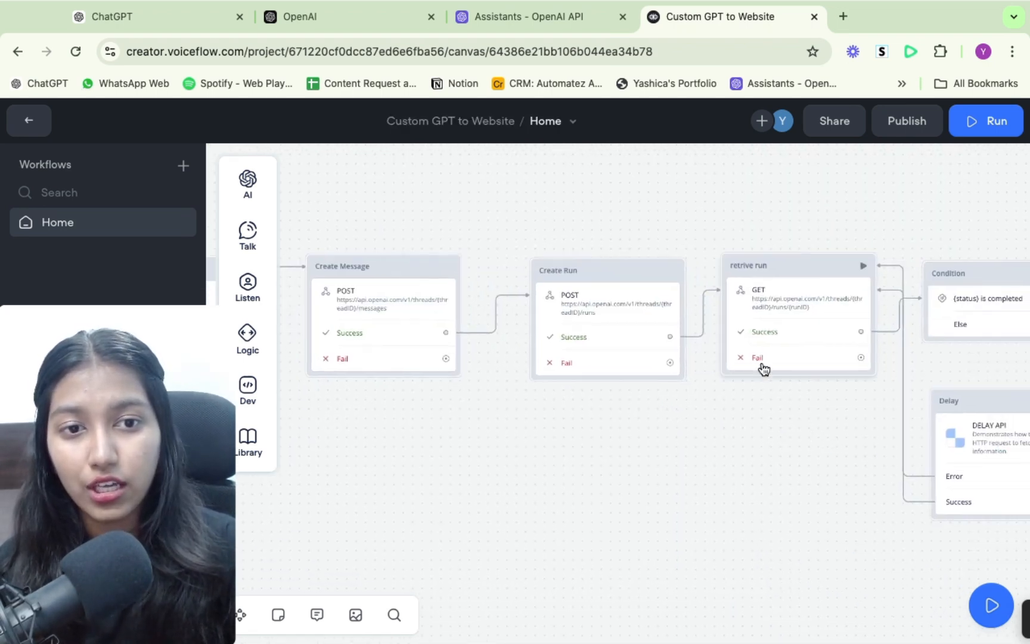
pyautogui.click(551, 21)
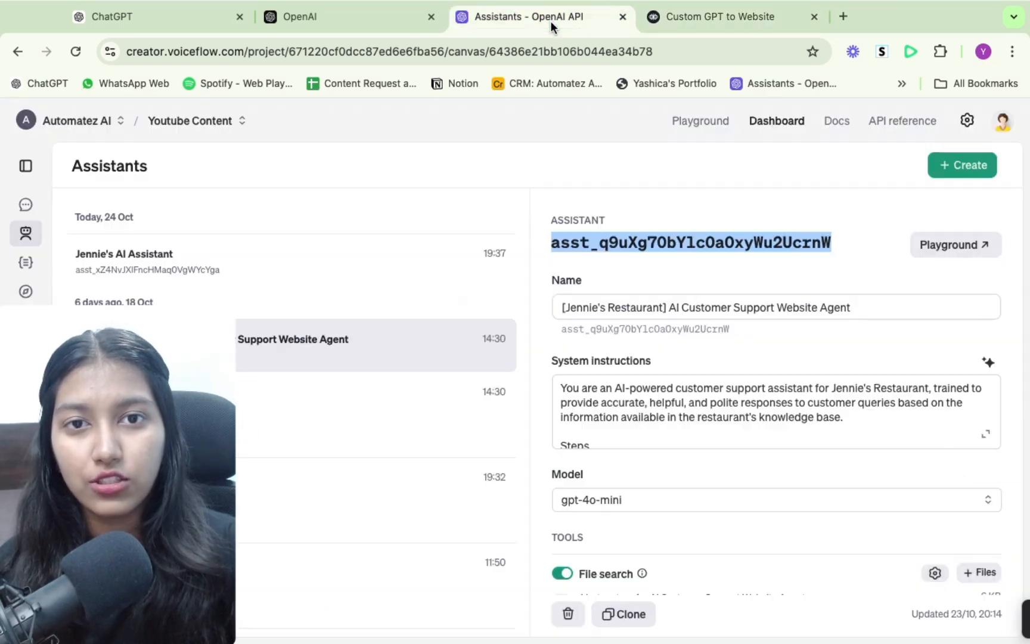
pyautogui.click(698, 22)
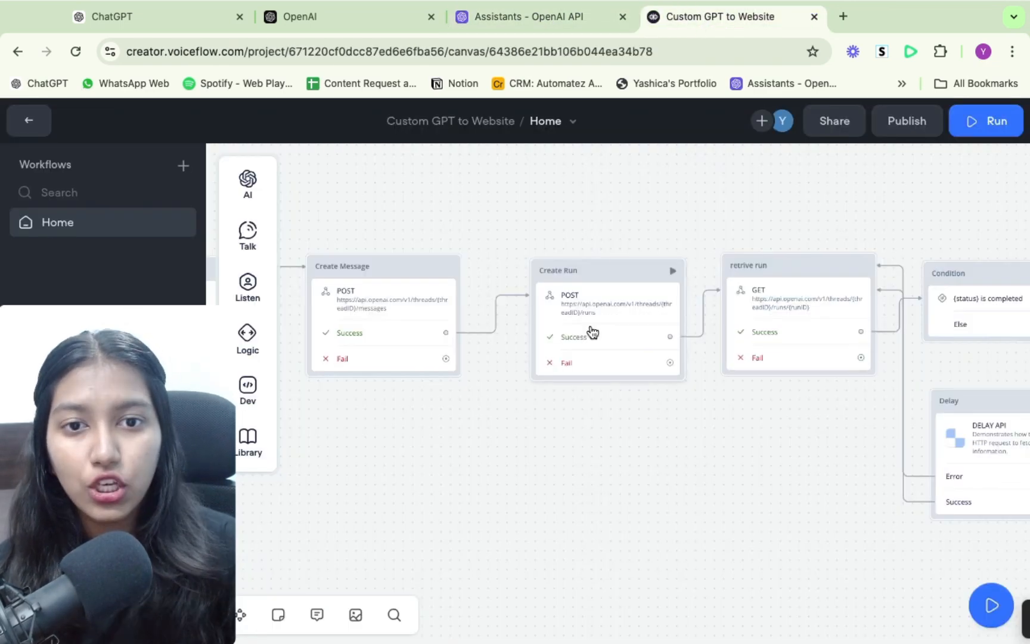
pyautogui.hscroll(-8, 638, 317)
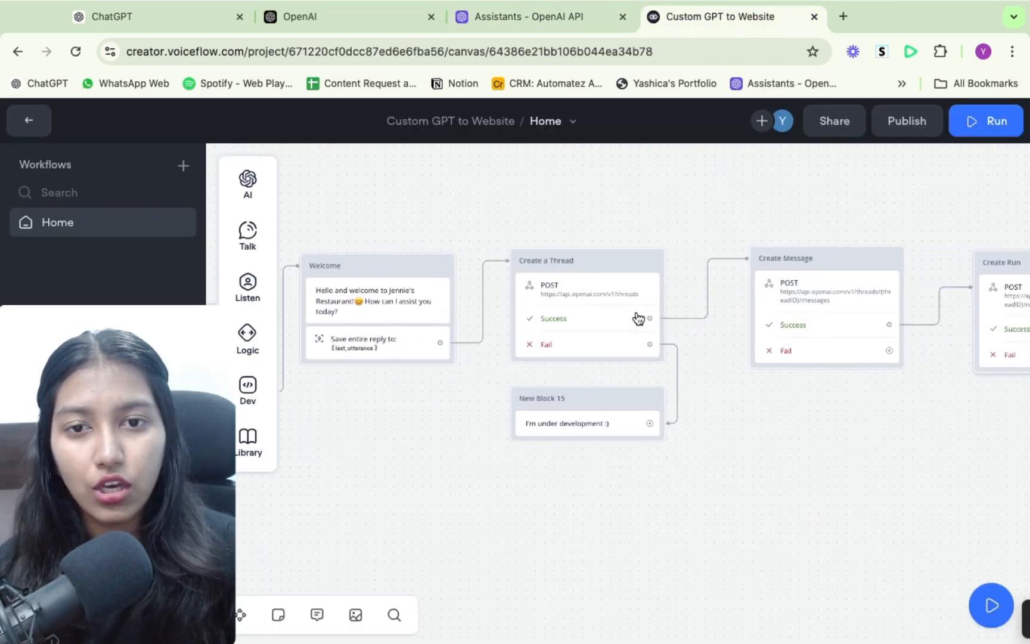
pyautogui.scroll(5, 637, 317)
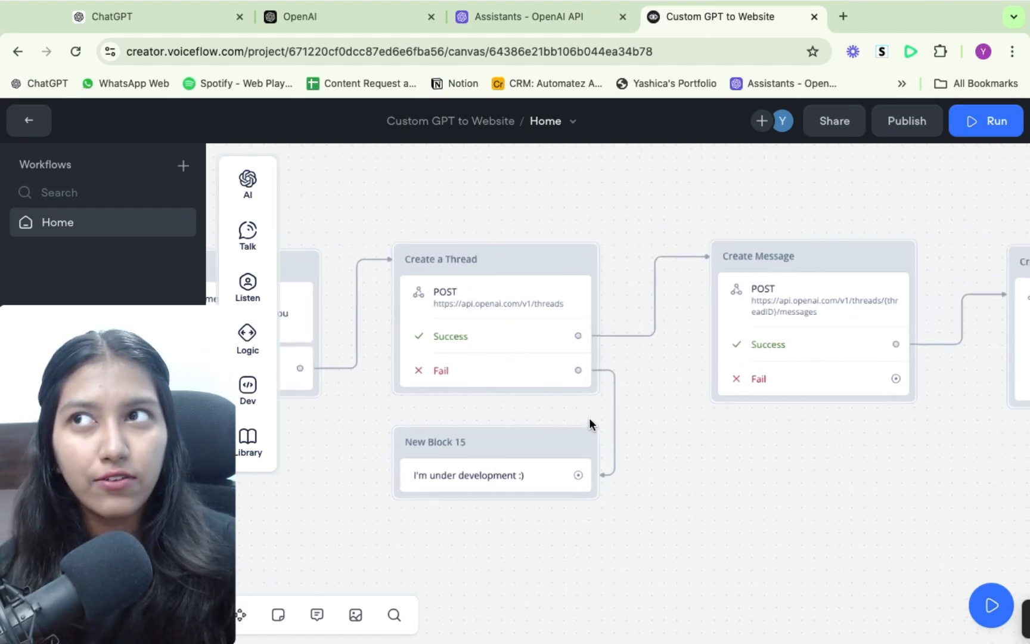
pyautogui.hscroll(5, 802, 425)
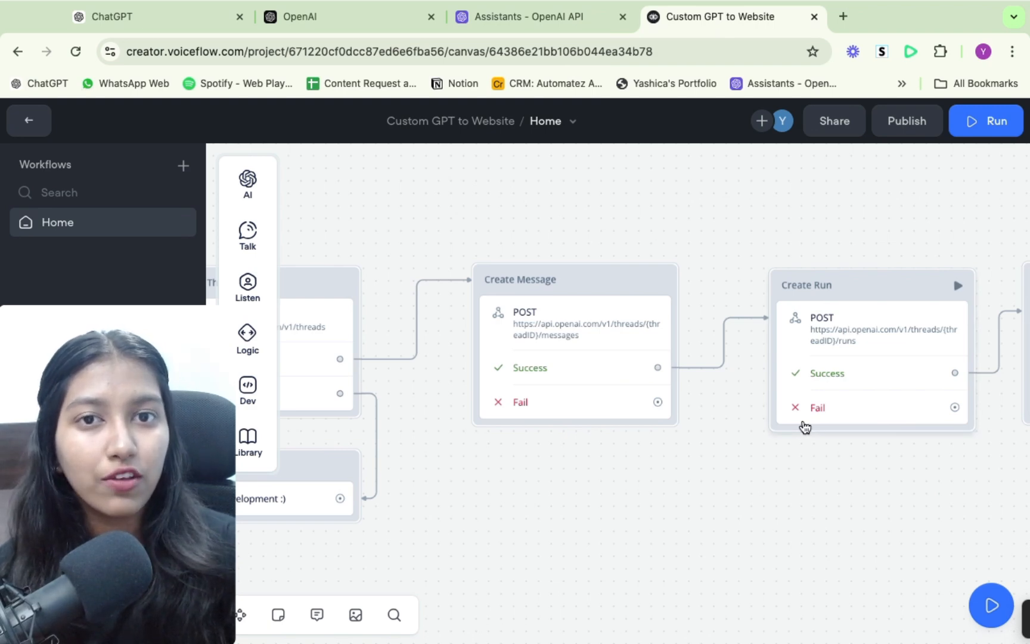
pyautogui.hscroll(5, 802, 426)
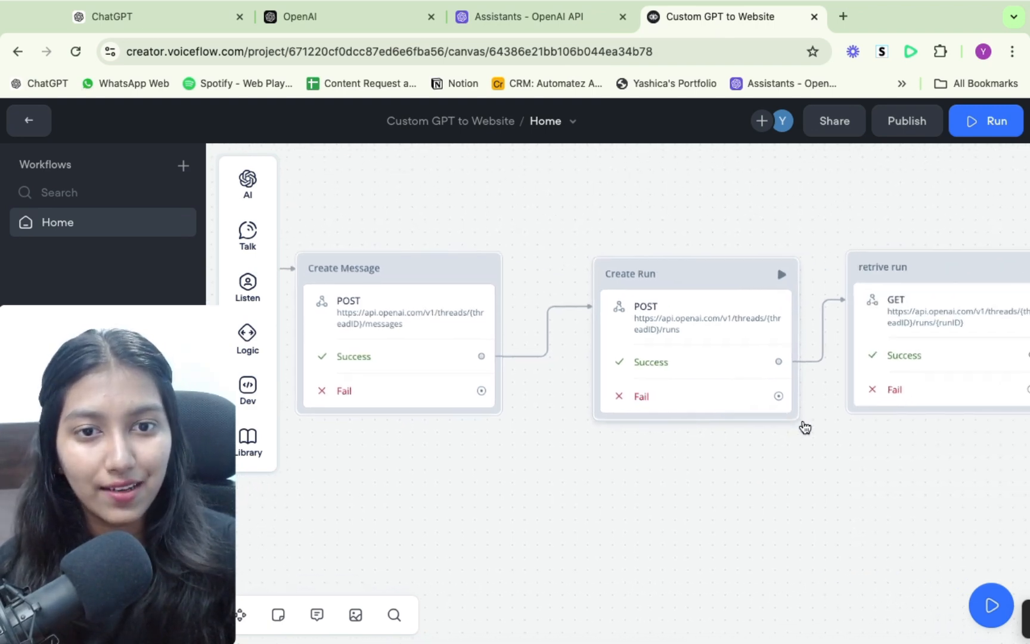
# - Follow the workflow from retrive run through the Condition, get message id and get message blocks to the Reply block
pyautogui.hscroll(3, 702, 316)
pyautogui.hscroll(10, 703, 315)
pyautogui.scroll(-2, 703, 315)
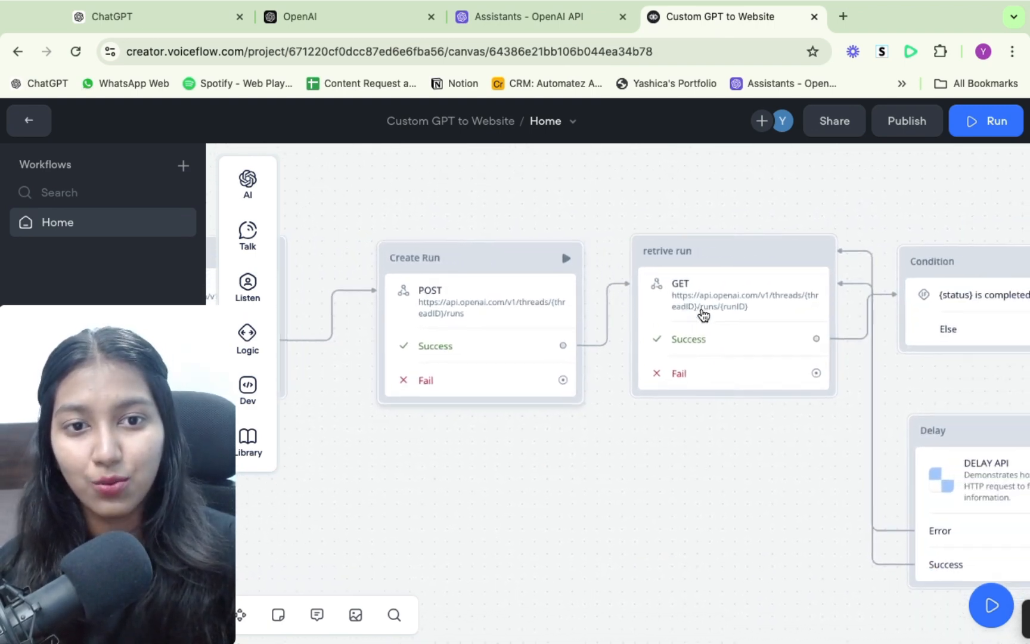
pyautogui.hscroll(4, 703, 316)
pyautogui.scroll(2, 703, 315)
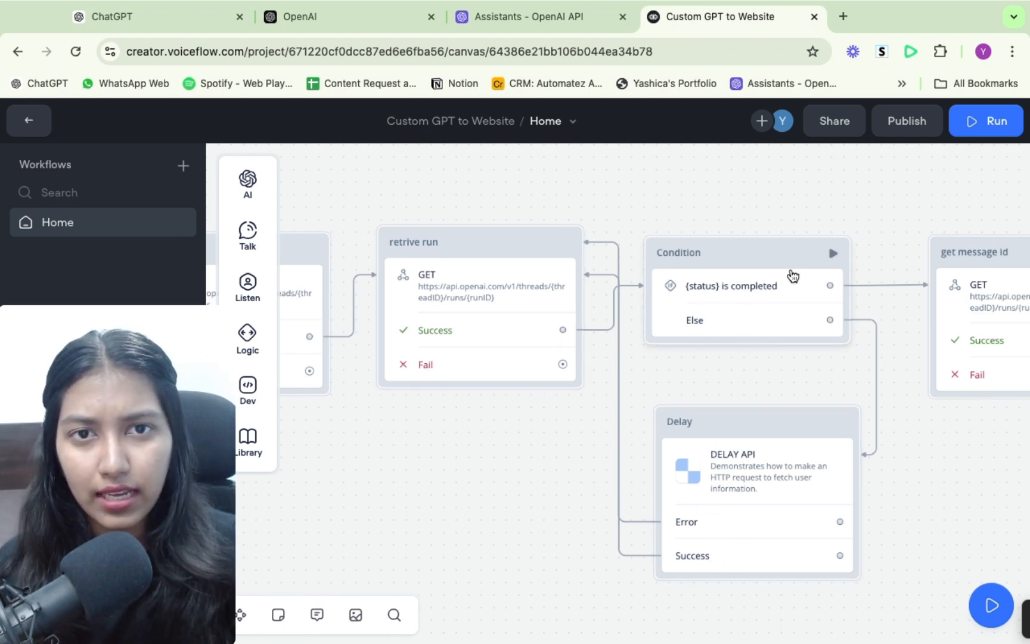
pyautogui.hscroll(5, 783, 313)
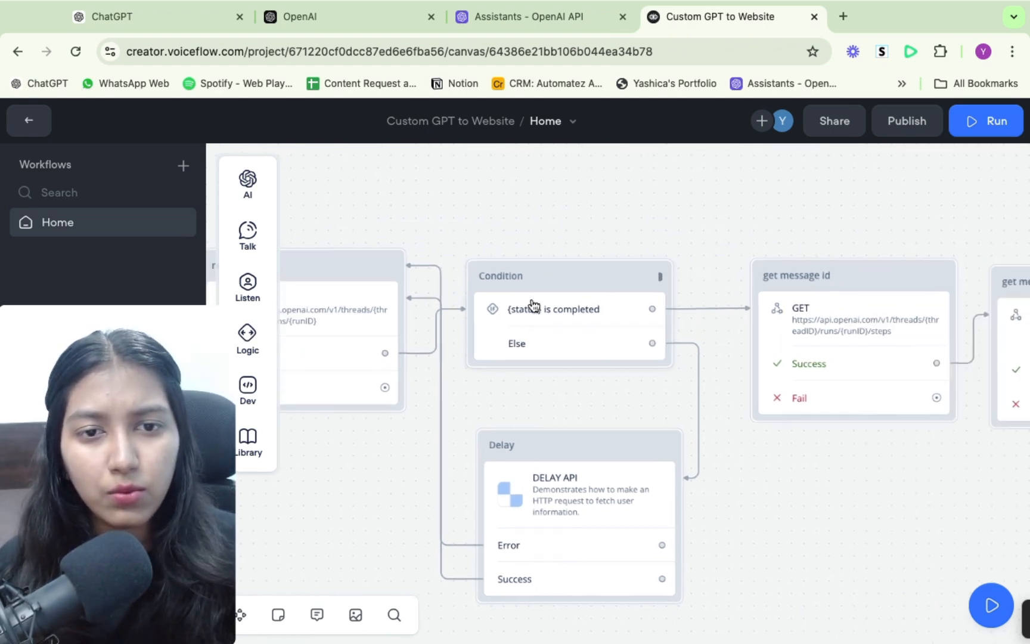
pyautogui.hscroll(10, 725, 366)
pyautogui.hscroll(3, 725, 366)
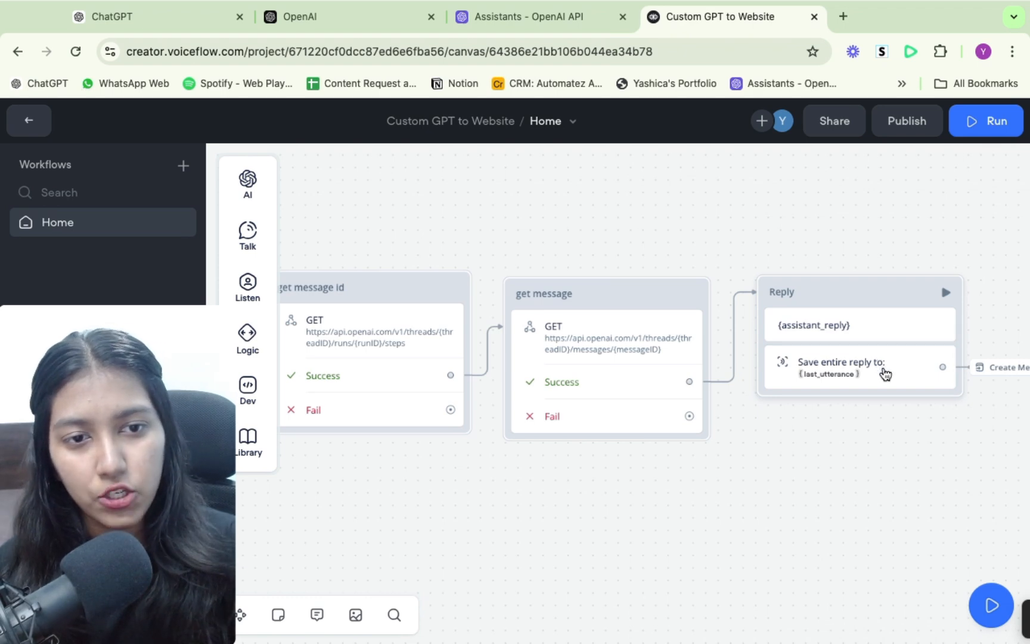
pyautogui.hscroll(-10, 883, 369)
pyautogui.hscroll(7, 883, 370)
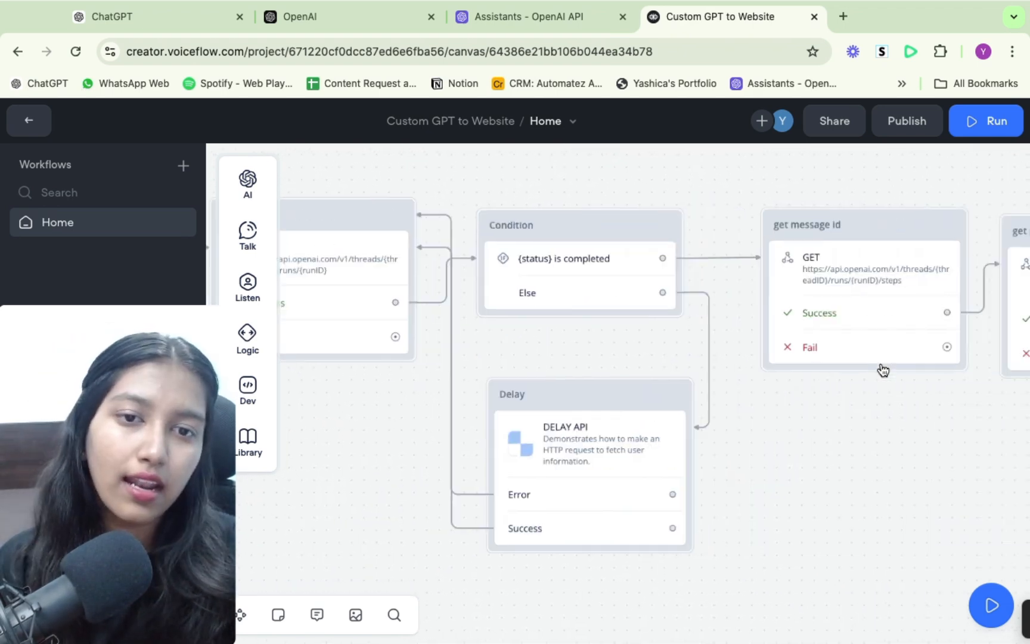
# - Inspect the Delay block's DELAY API function and its connections back to the retrive run block
pyautogui.hscroll(-2, 883, 370)
pyautogui.hscroll(-4, 881, 367)
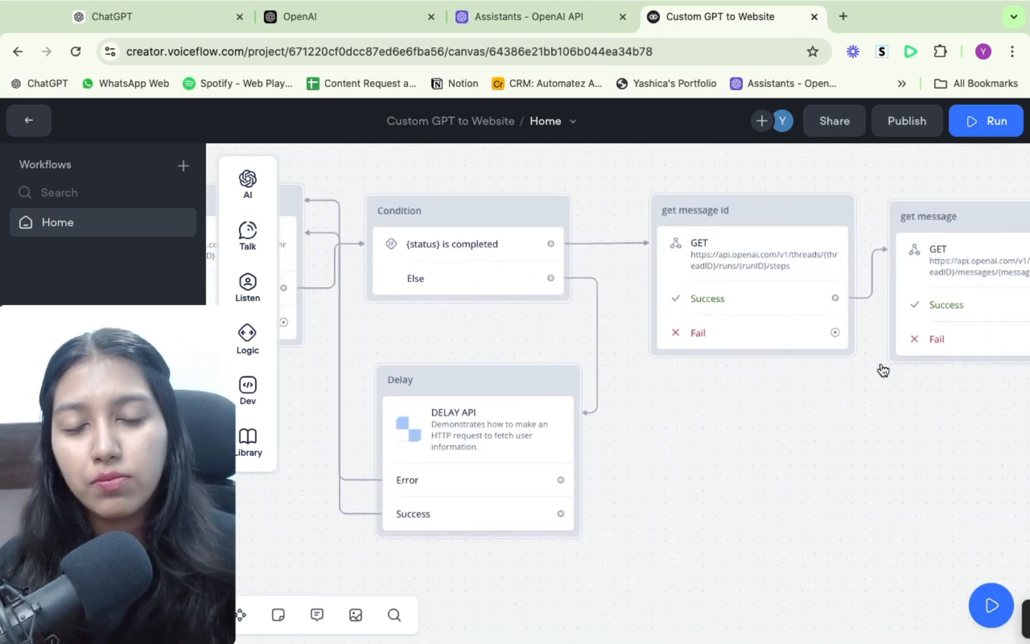
pyautogui.click(659, 429)
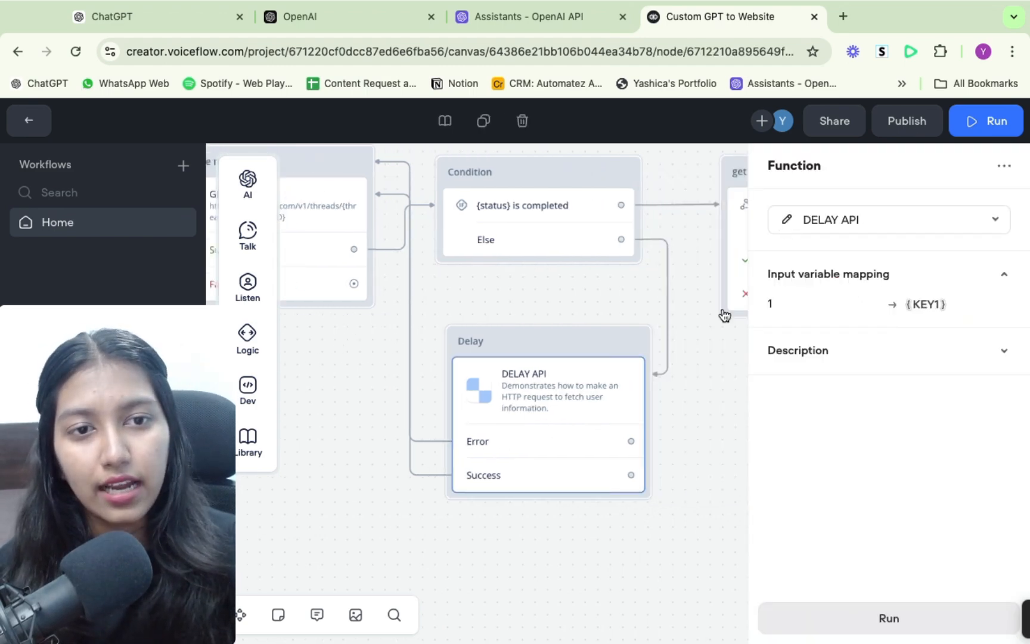
pyautogui.click(684, 447)
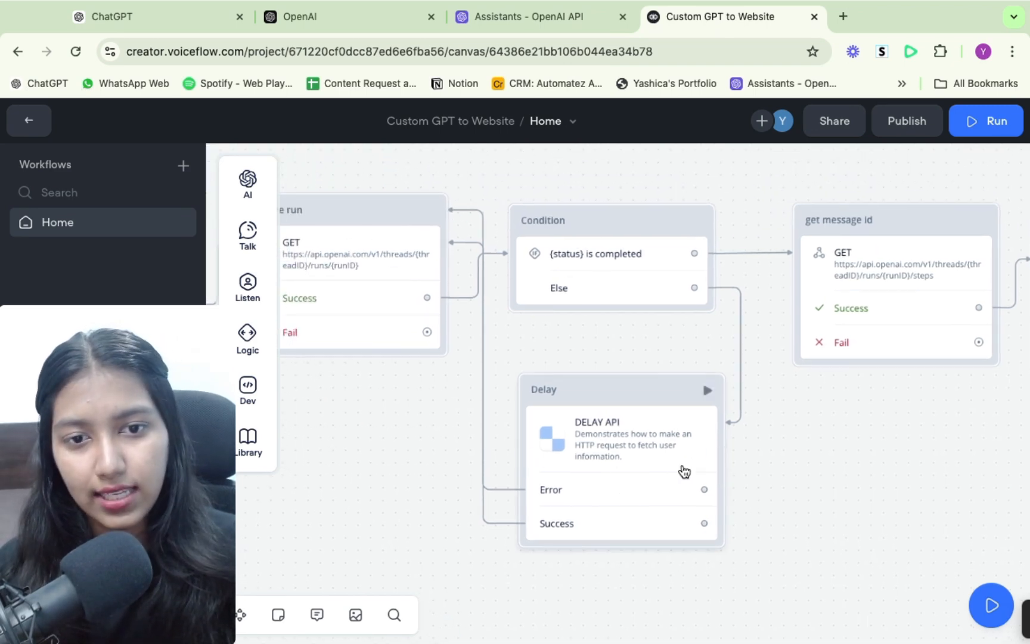
pyautogui.hscroll(-5, 683, 471)
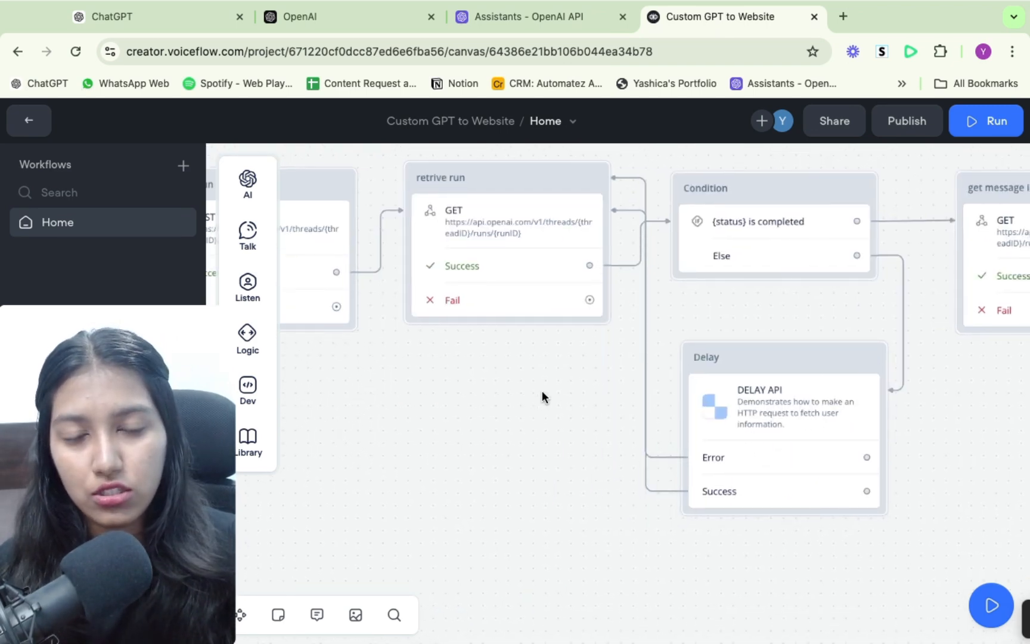
pyautogui.hscroll(-5, 883, 274)
pyautogui.scroll(-3, 883, 274)
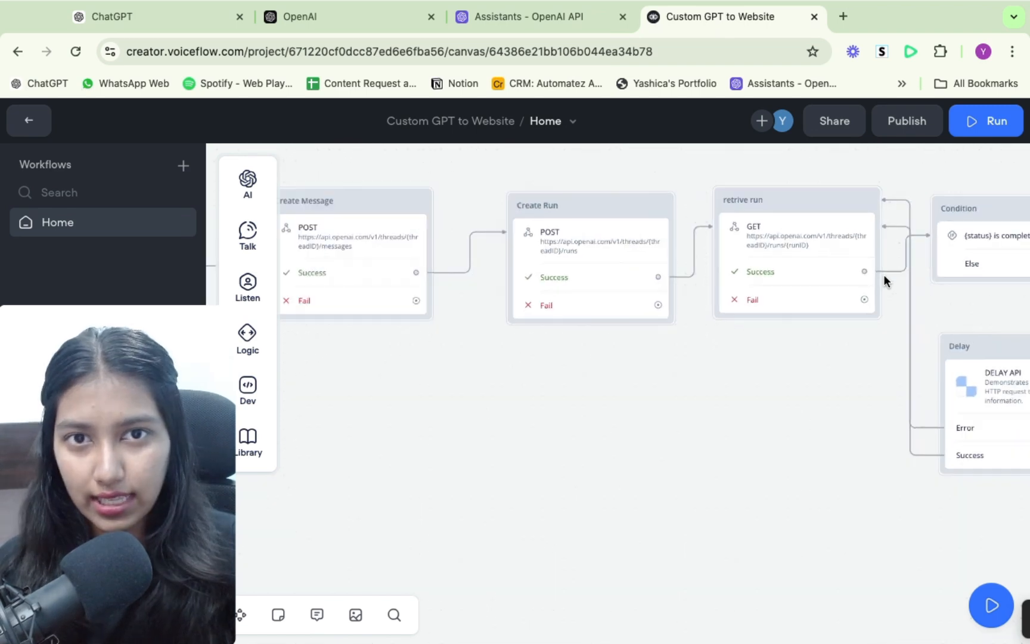
# - Run a test of the agent from the prototype view and ask it "What are your timing"
pyautogui.hscroll(-10, 883, 274)
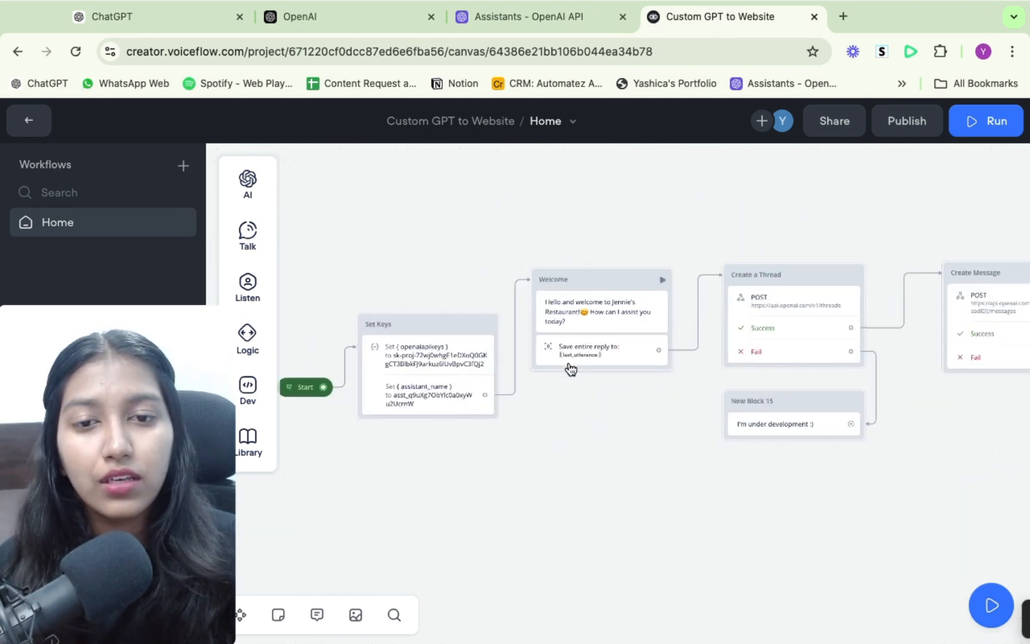
pyautogui.click(969, 130)
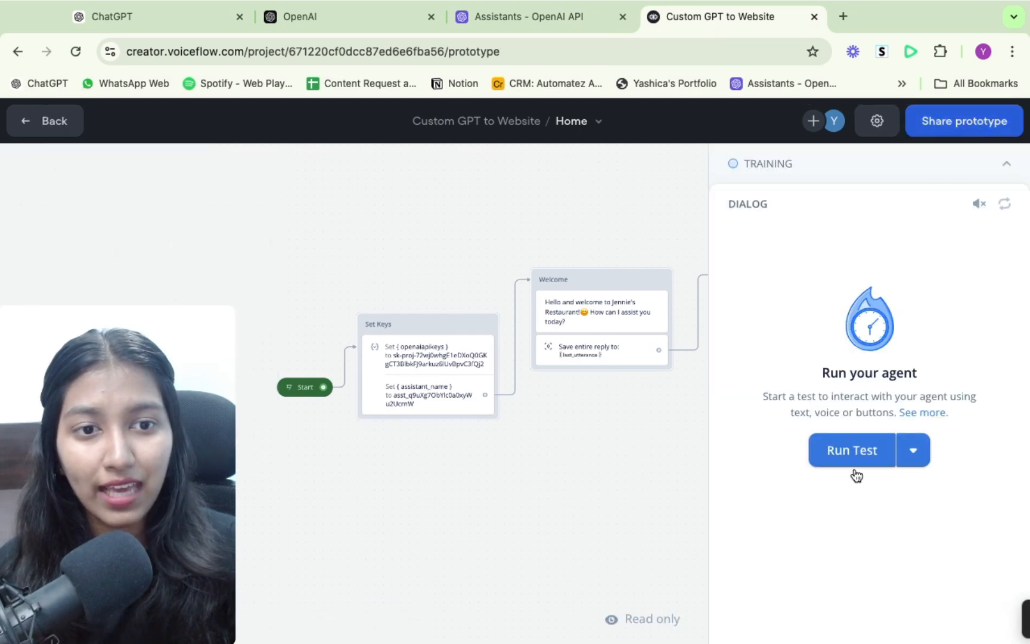
pyautogui.click(857, 450)
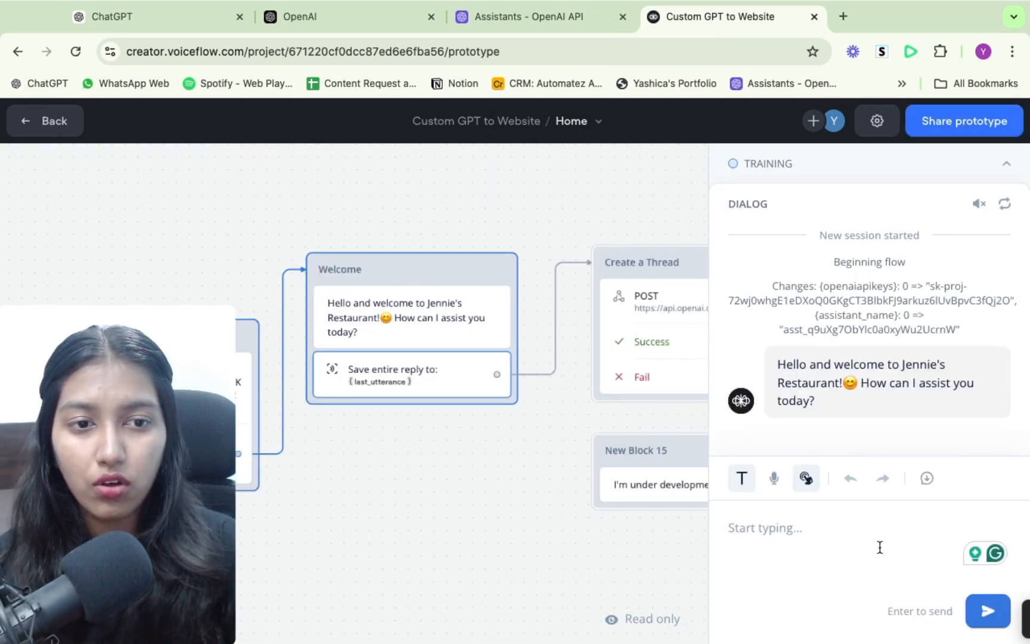
pyautogui.write('W')
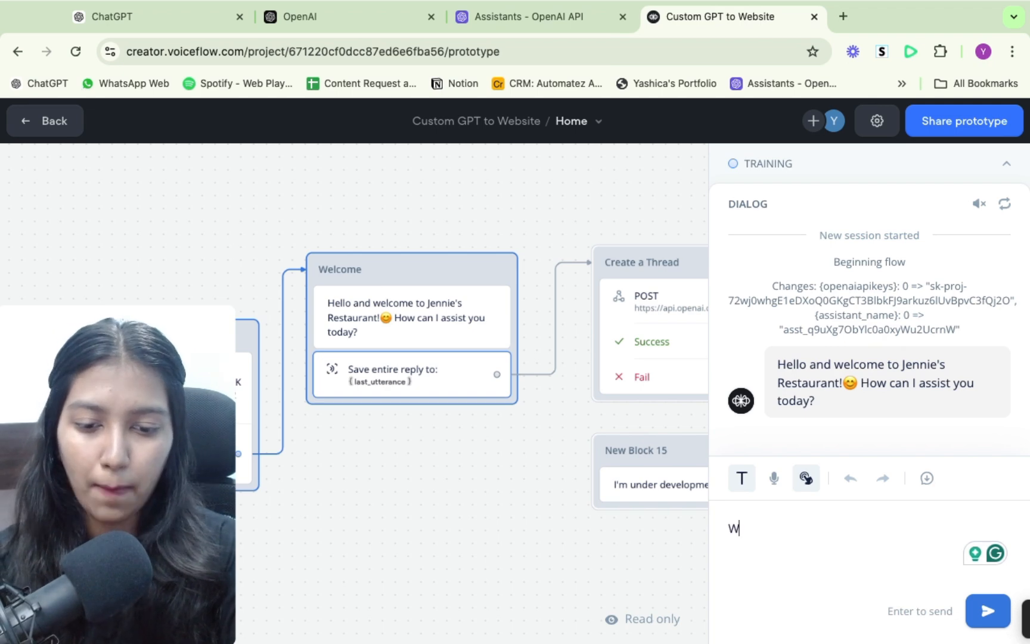
pyautogui.write('hat are y')
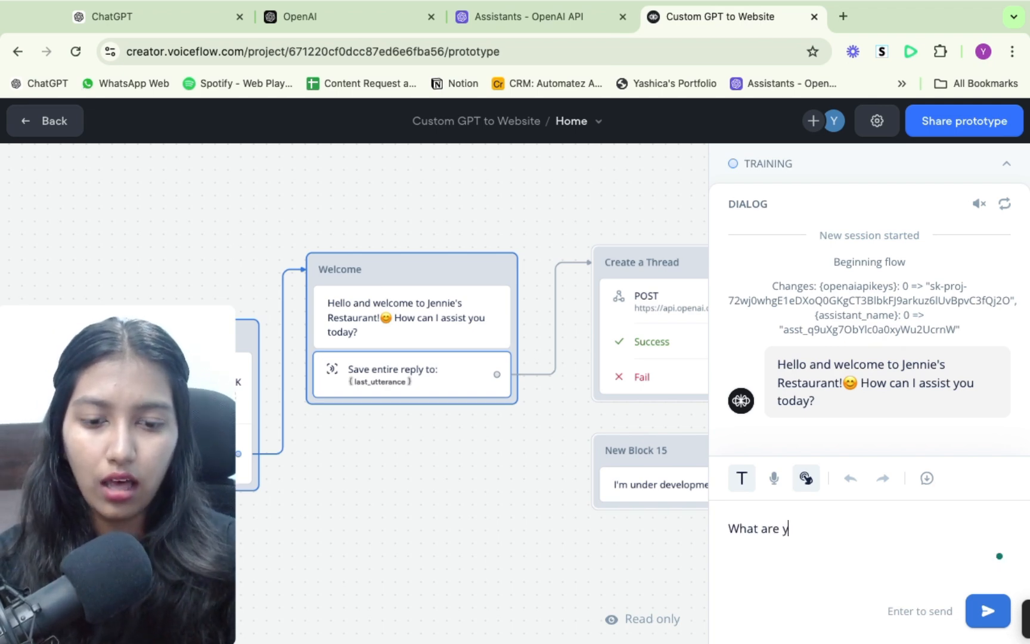
pyautogui.write('our timings?')
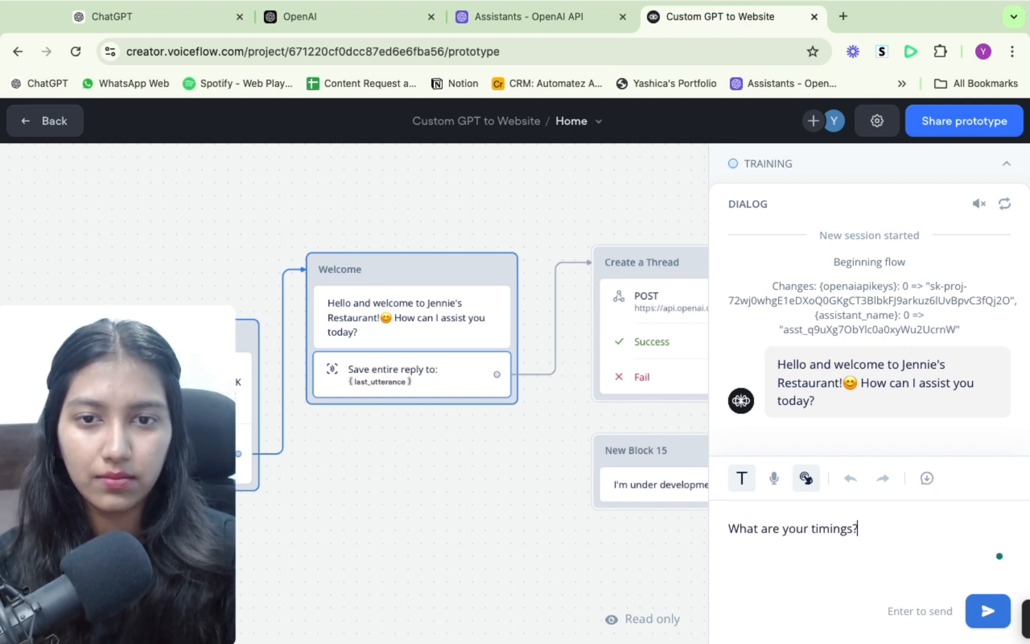
pyautogui.press('Return')
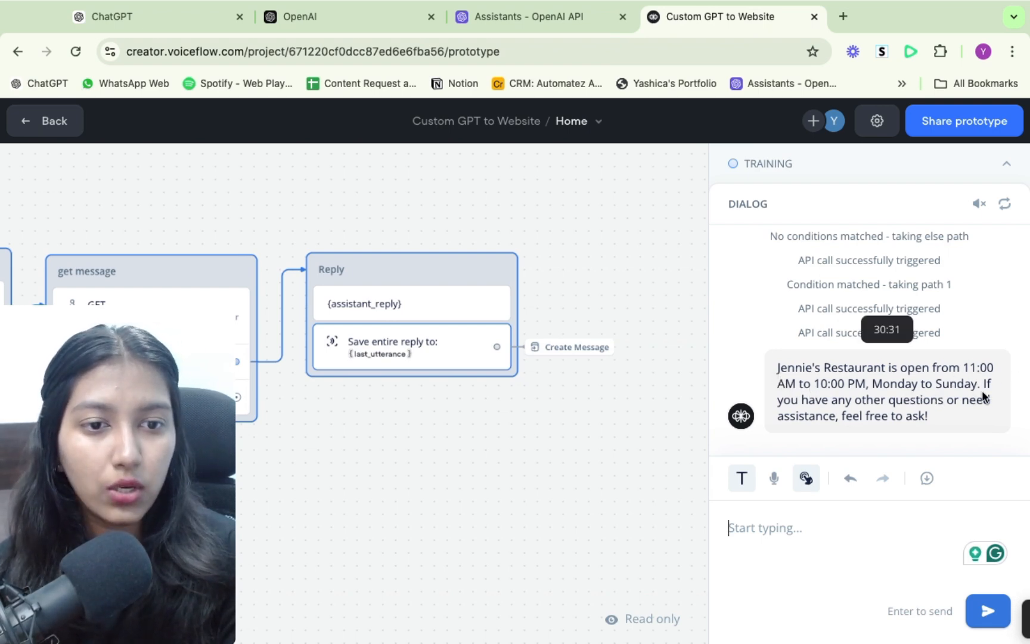
# - Switch to ChatGPT and review the Jennie's Restaurant custom GPT's answer about its current operating hours for comparison
pyautogui.click(100, 17)
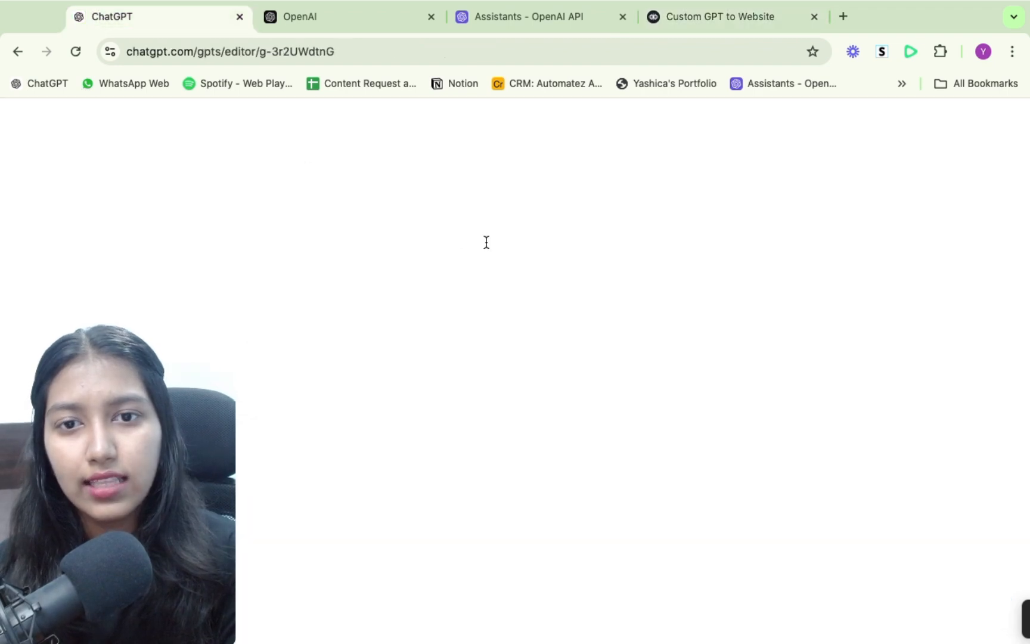
pyautogui.click(22, 122)
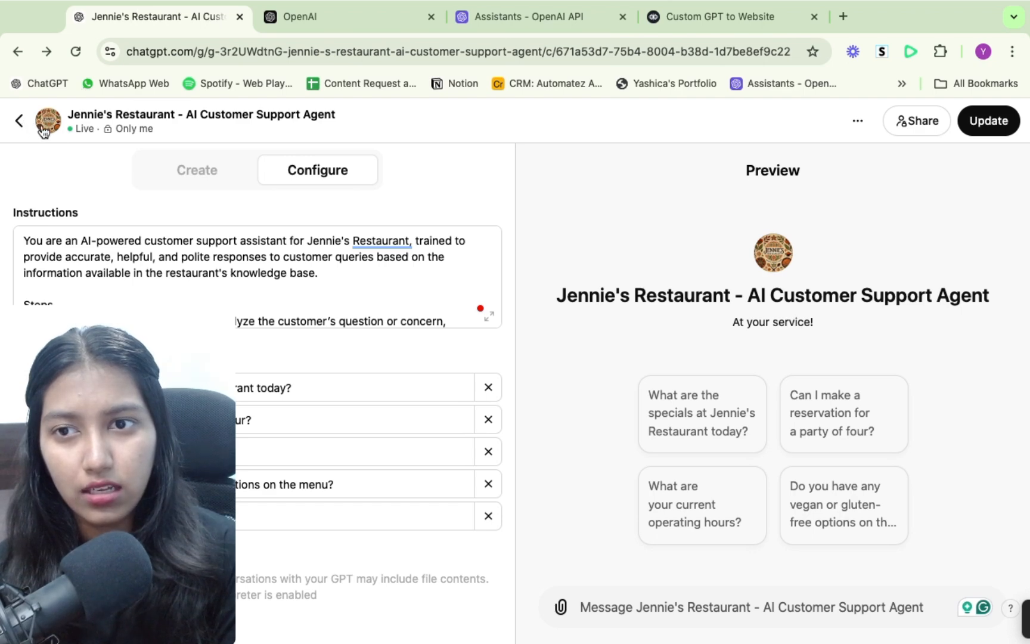
pyautogui.moveTo(597, 185); pyautogui.dragTo(814, 187)
pyautogui.click(502, 258)
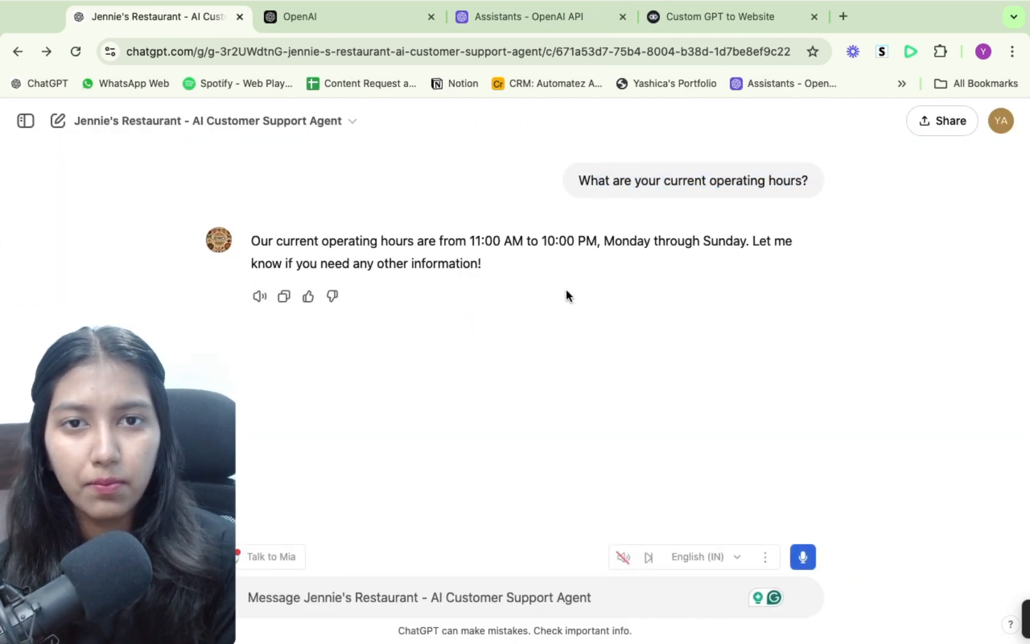
# - Compare the Voiceflow test reply with the closing lines of the assistant's system instructions on the OpenAI platform
pyautogui.click(724, 14)
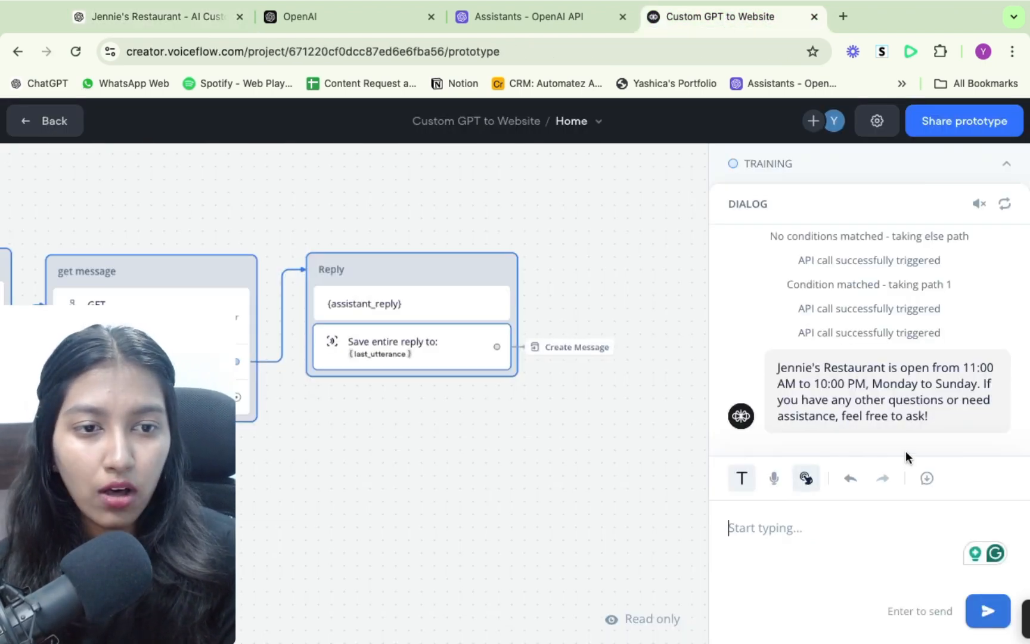
pyautogui.click(570, 16)
pyautogui.scroll(-10, 870, 399)
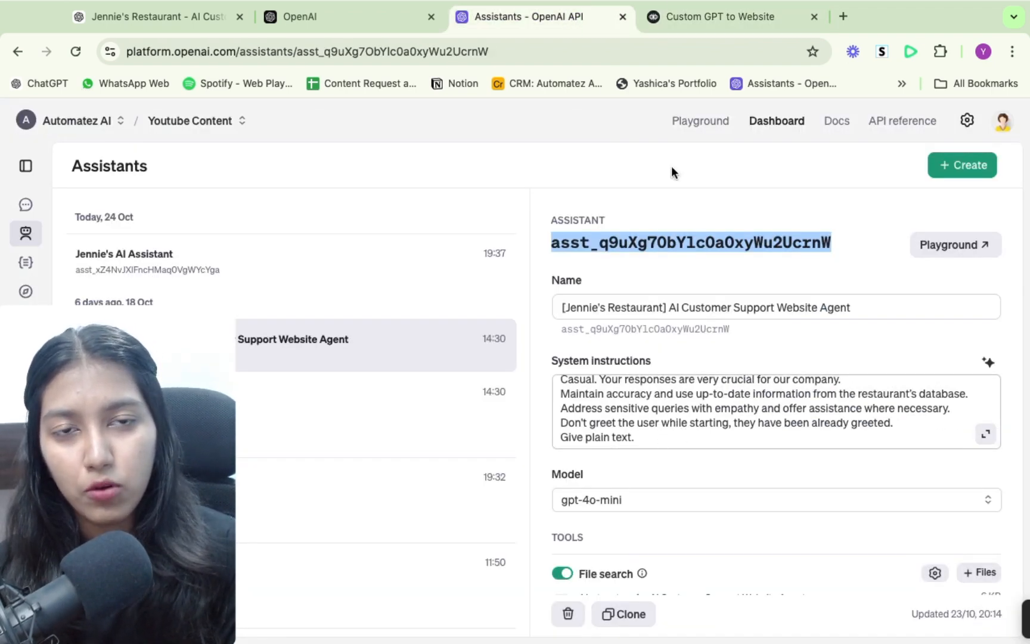
# - Switch to the Voiceflow prototype, ask the agent "do you guys have paneer butter masala" and reply "thanks" to its answer
pyautogui.click(716, 17)
pyautogui.click(814, 538)
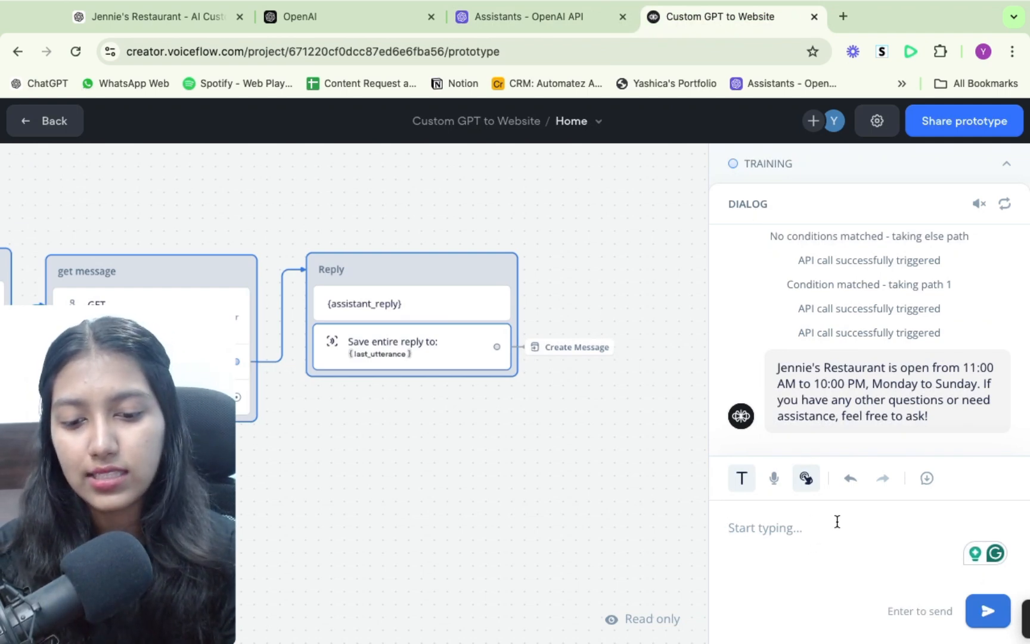
pyautogui.write('do y')
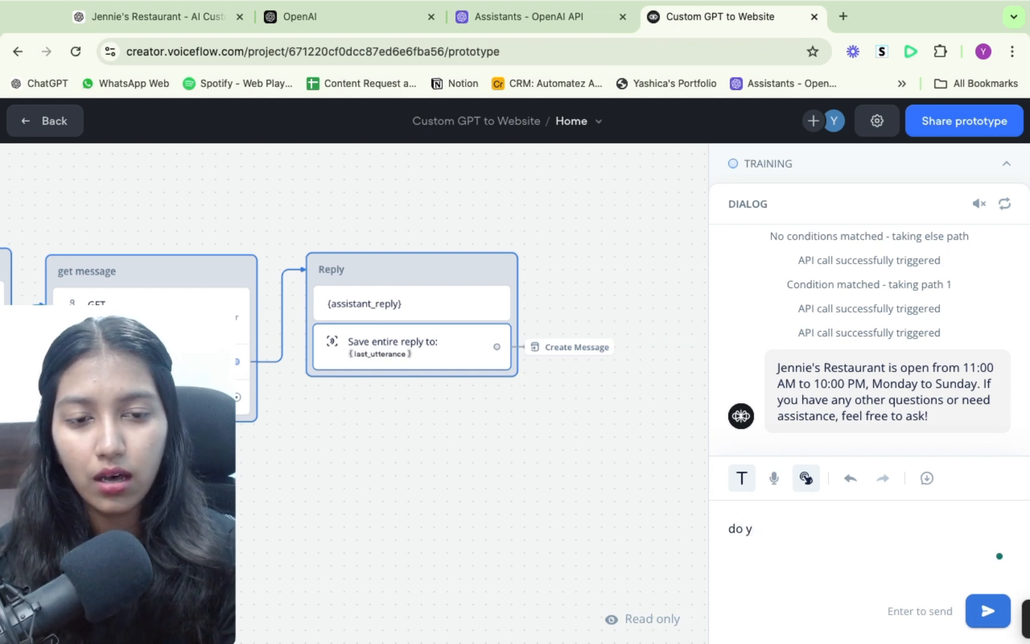
pyautogui.press('BackSpace')
pyautogui.press('BackSpace')
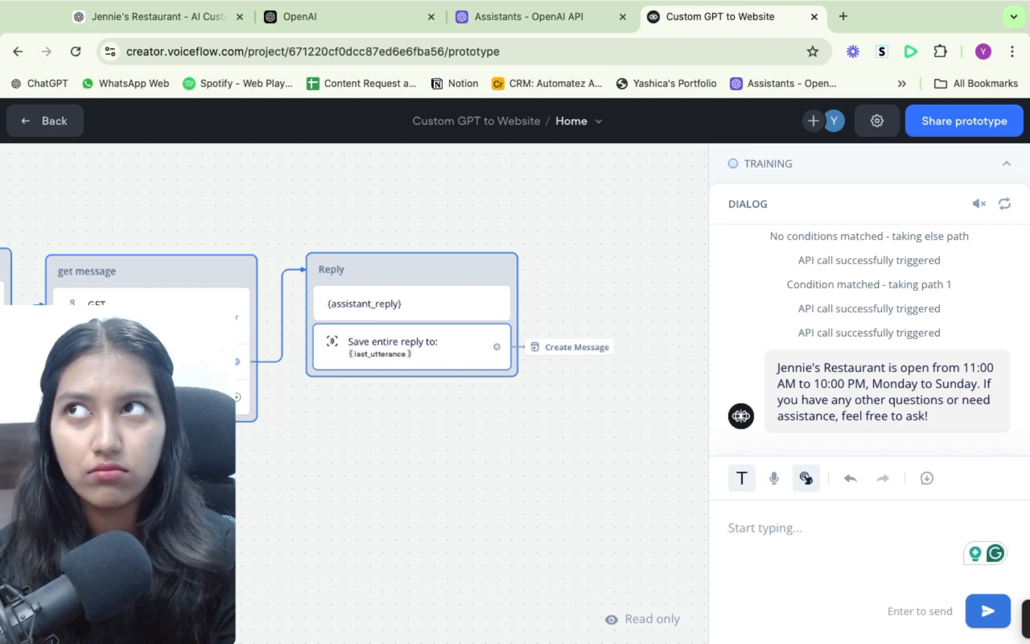
pyautogui.write('do you guys')
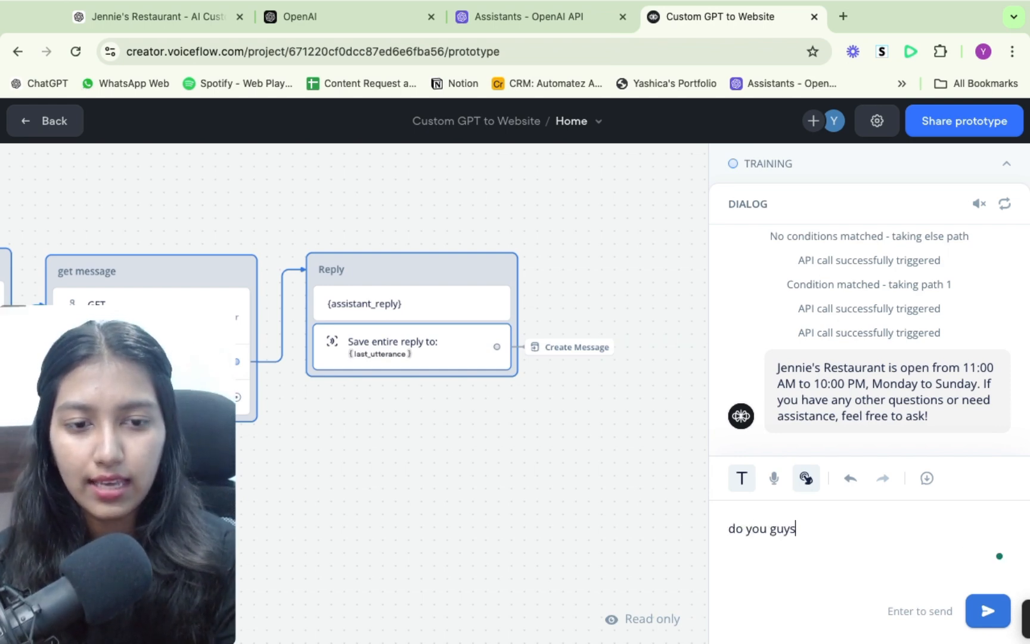
pyautogui.write(' have pa')
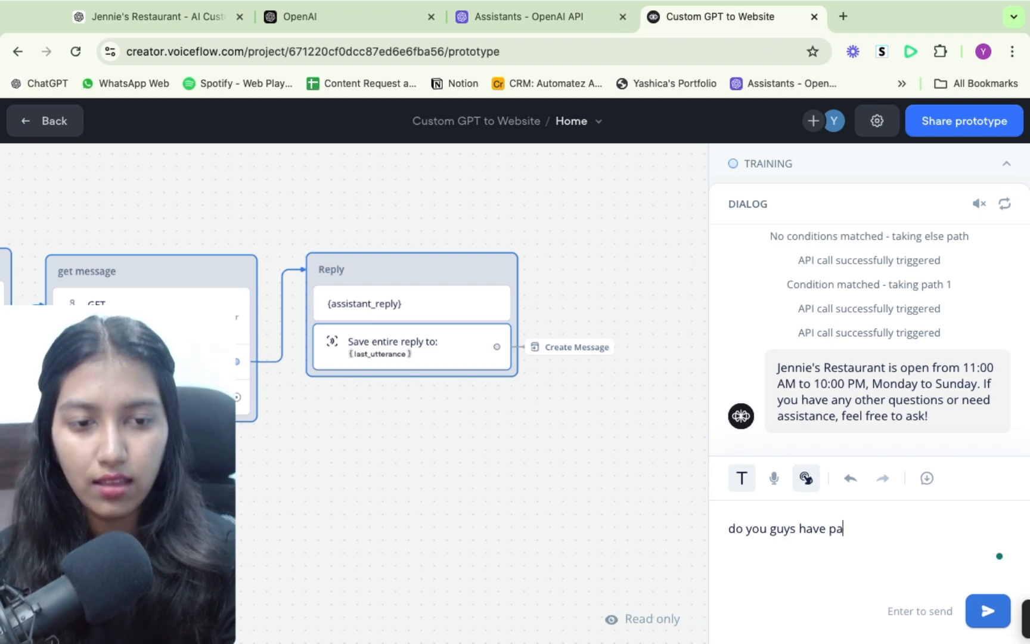
pyautogui.write('nneeer')
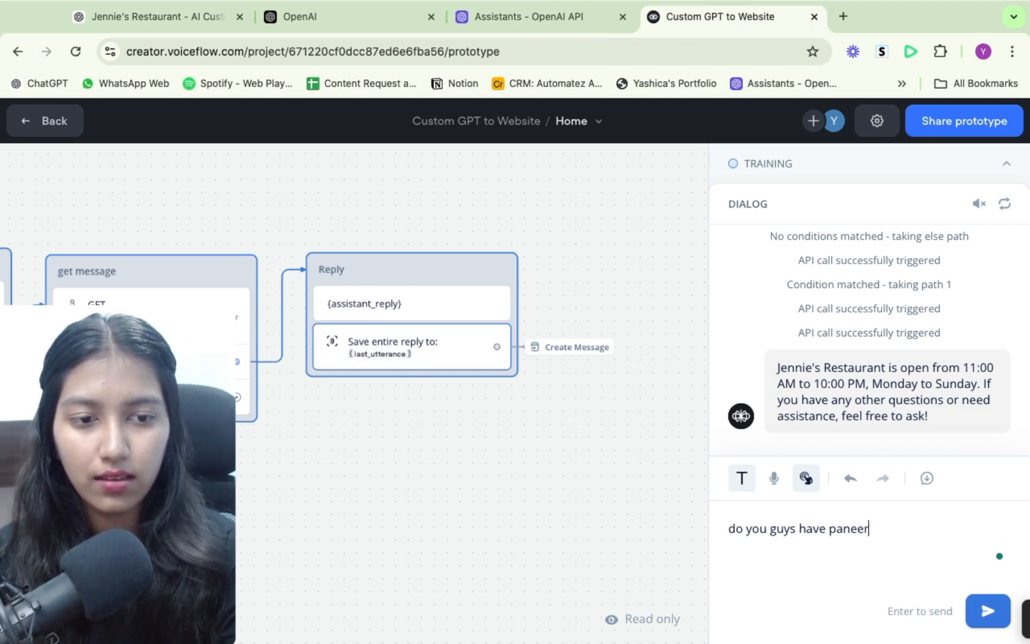
pyautogui.write(' butter masala?')
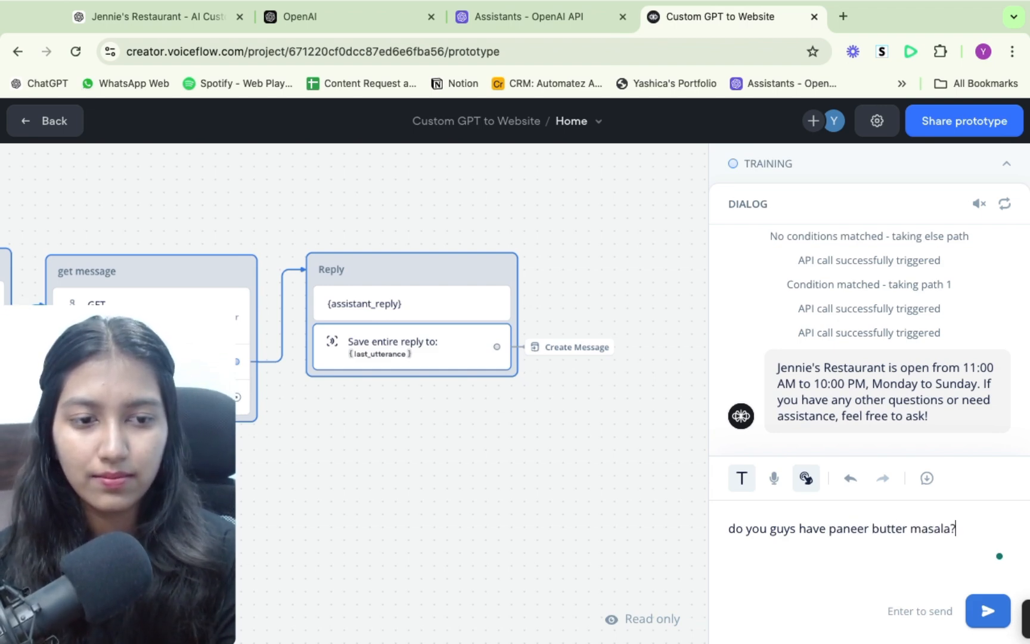
pyautogui.press('Return')
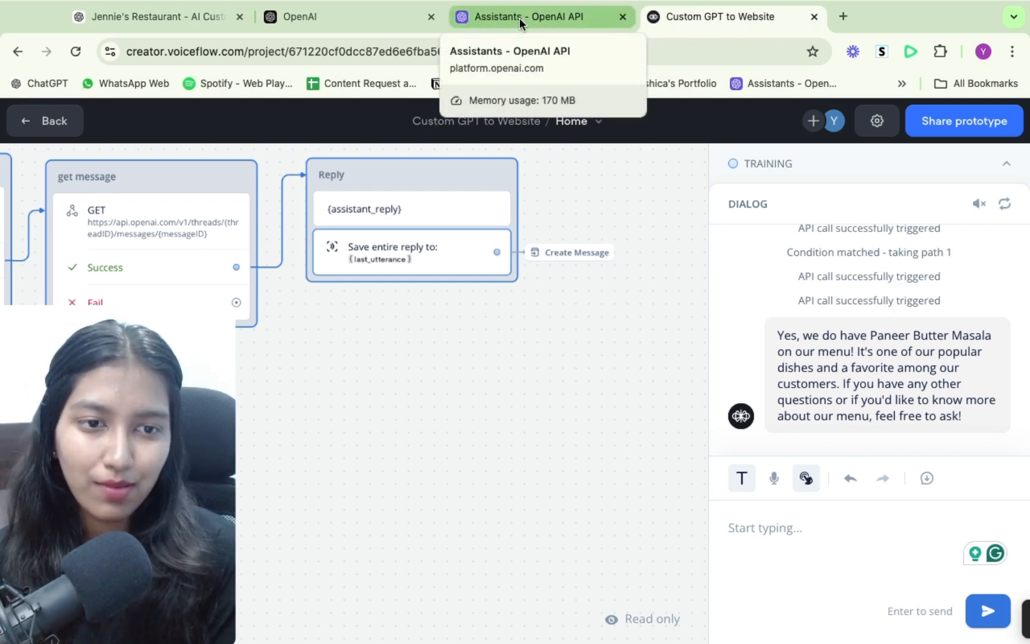
pyautogui.write('Thanks')
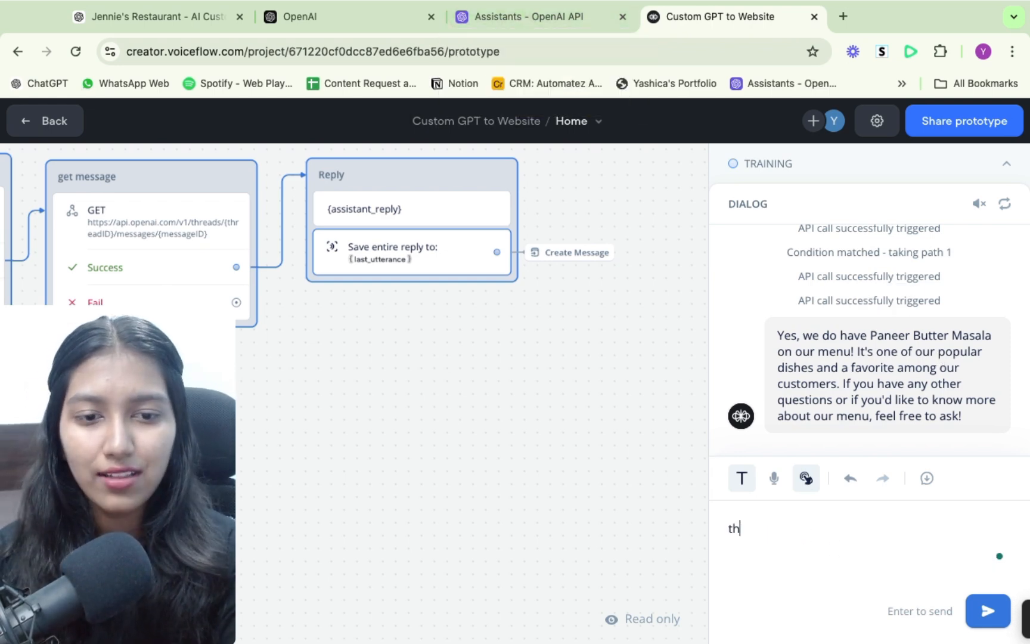
pyautogui.press('Return')
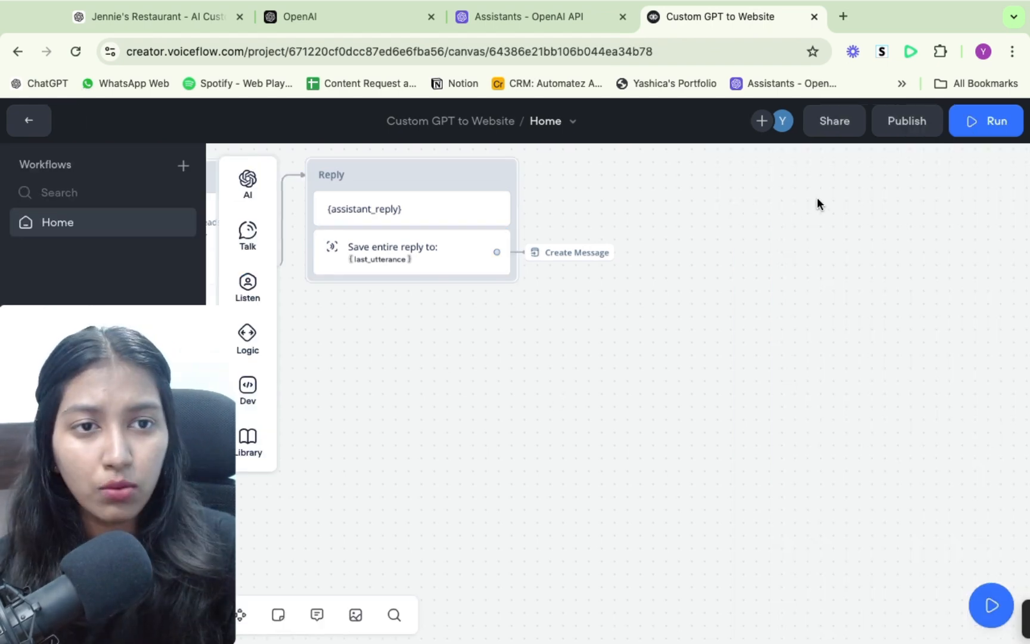
# - Publish the Custom GPT to Website agent from the workflow canvas with the version name V1
pyautogui.click(910, 120)
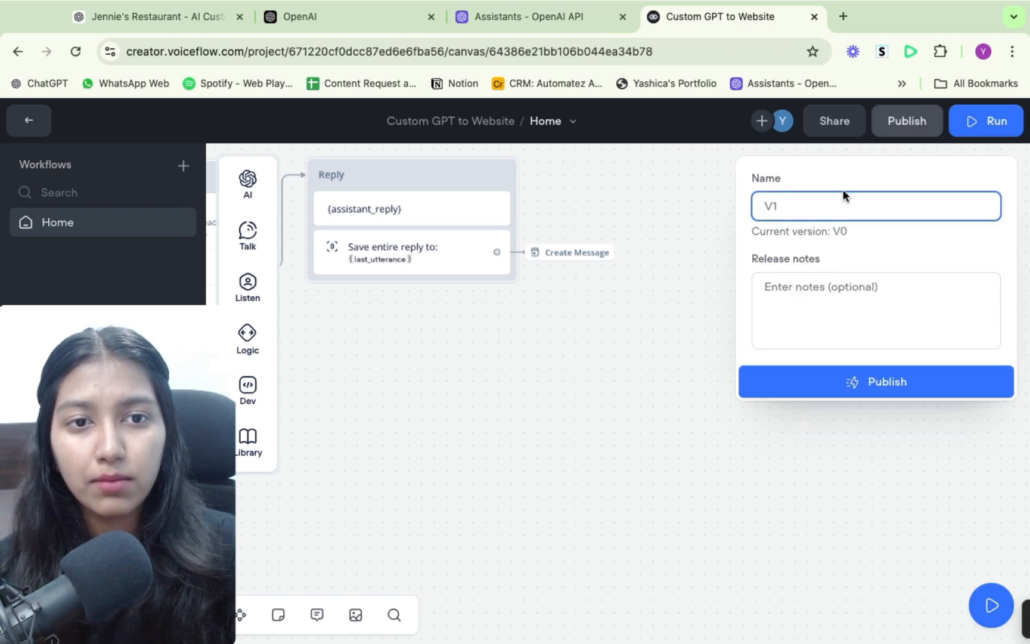
pyautogui.write('V1')
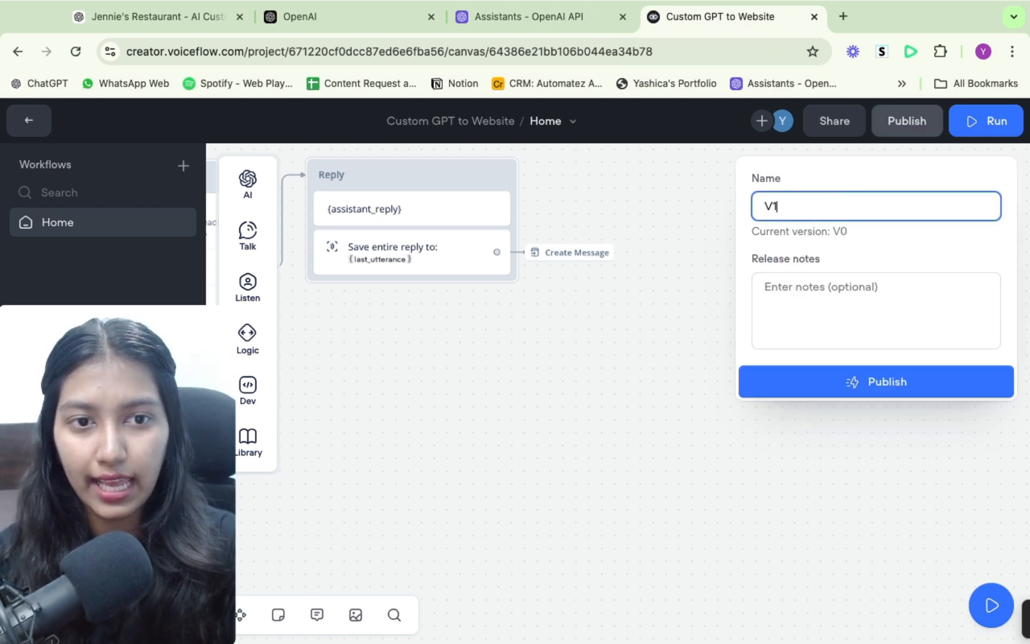
pyautogui.click(848, 395)
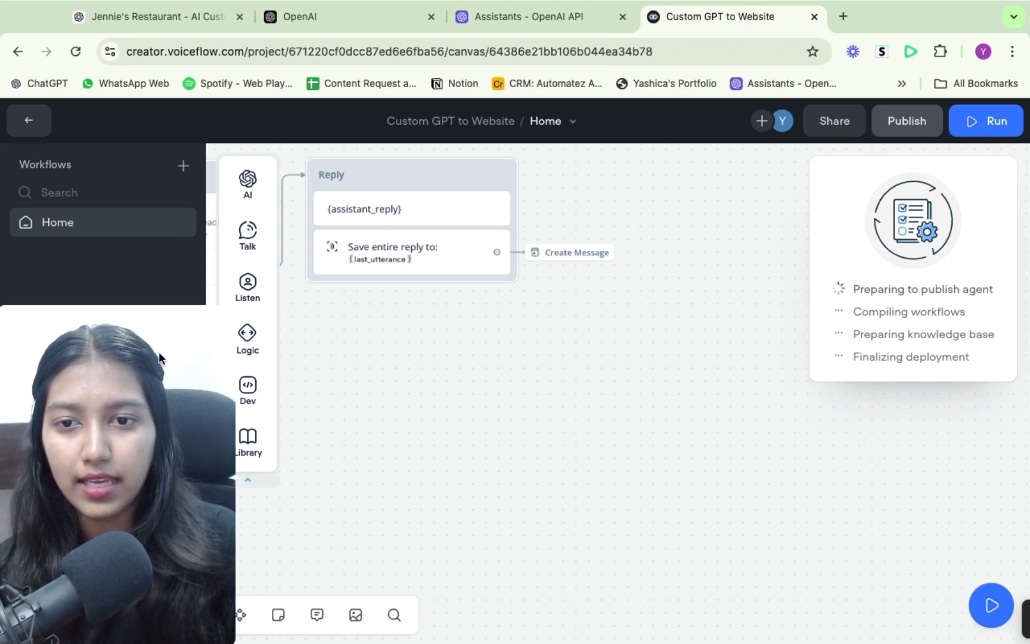
pyautogui.moveTo(201, 374); pyautogui.dragTo(276, 353)
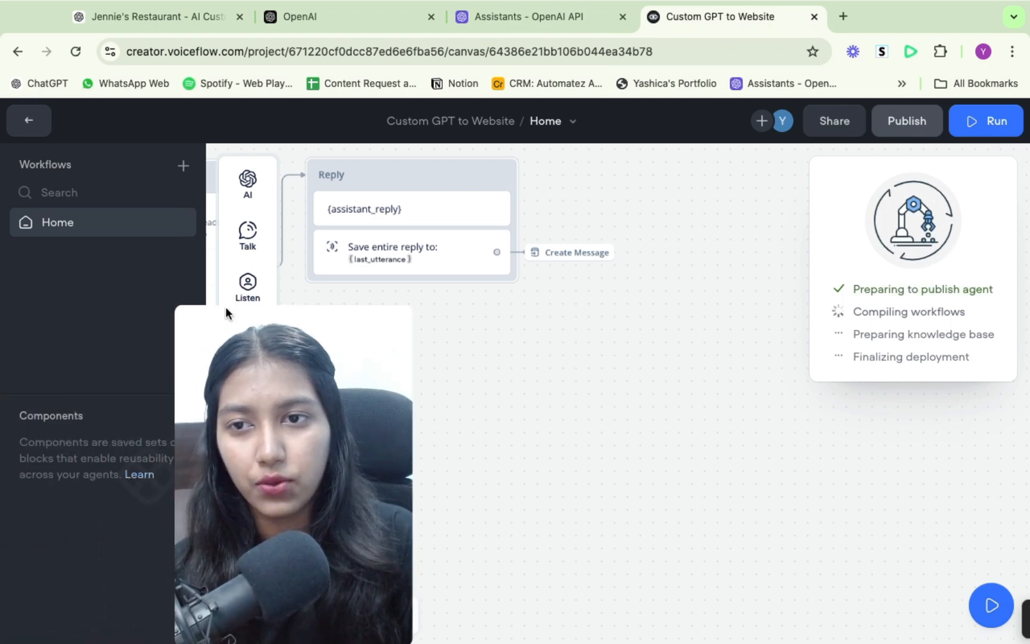
# - Leave the canvas for the agent's Web Chat integration settings and expand the General section
pyautogui.click(24, 125)
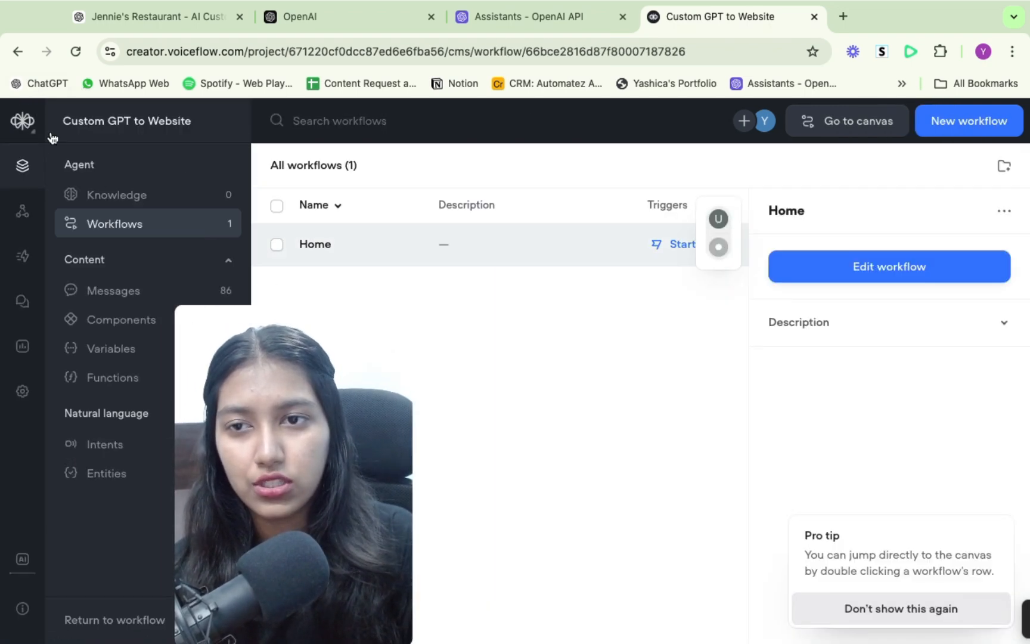
pyautogui.click(23, 212)
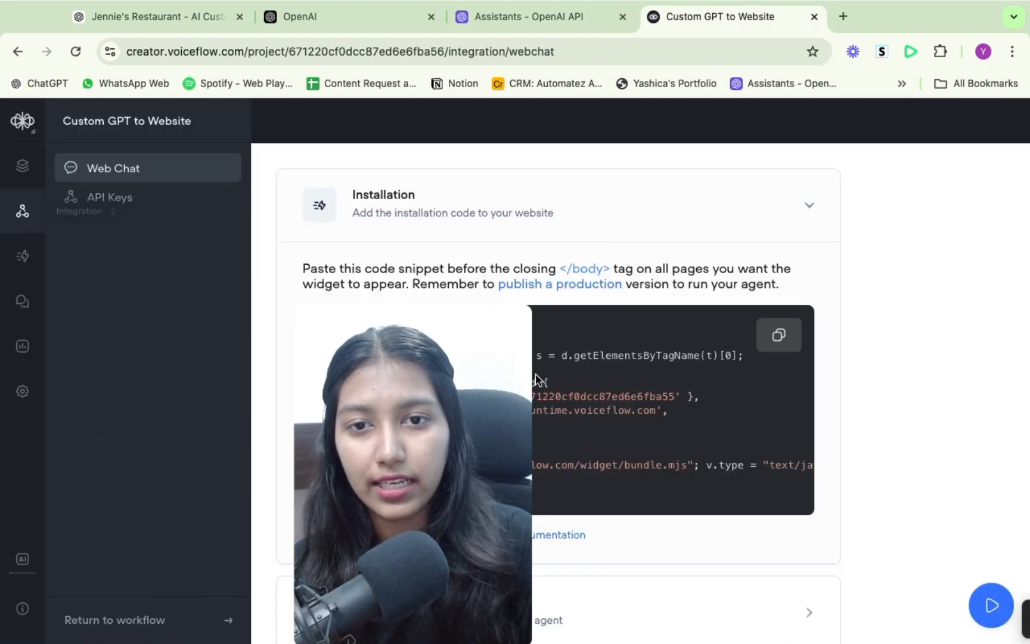
pyautogui.moveTo(501, 340); pyautogui.dragTo(192, 361)
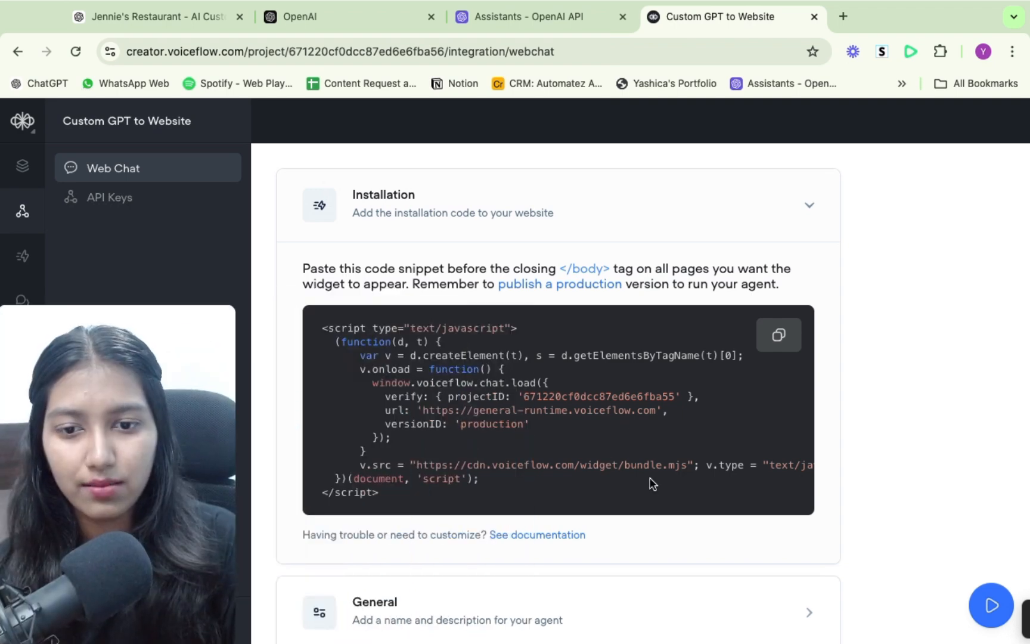
pyautogui.scroll(-3, 650, 482)
pyautogui.click(655, 510)
pyautogui.scroll(-5, 656, 511)
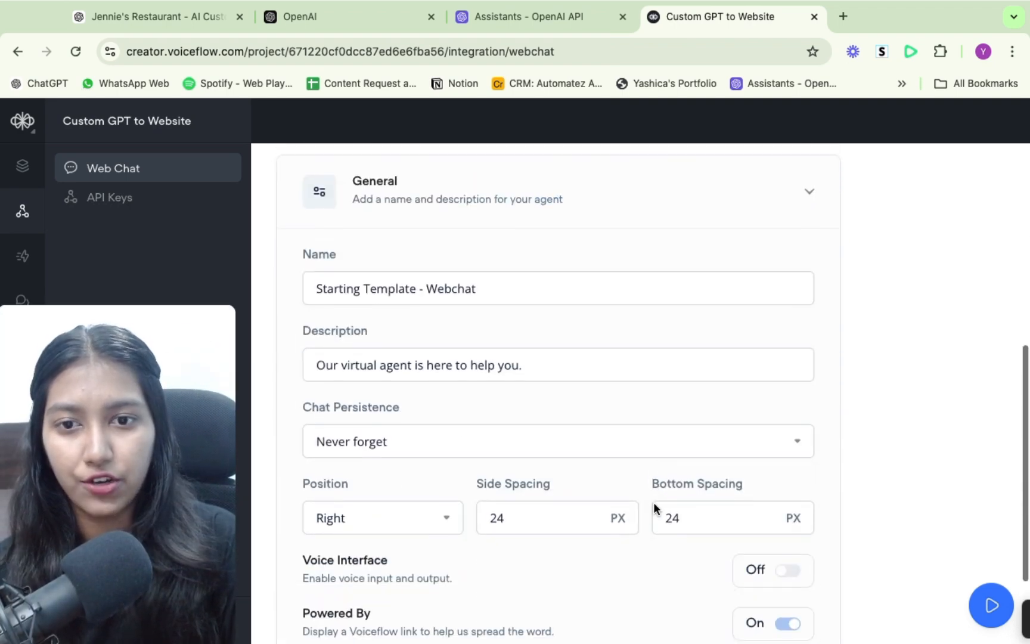
# - Rename the web chat widget as "AI Customer Support Agent"
pyautogui.tripleClick(380, 292)
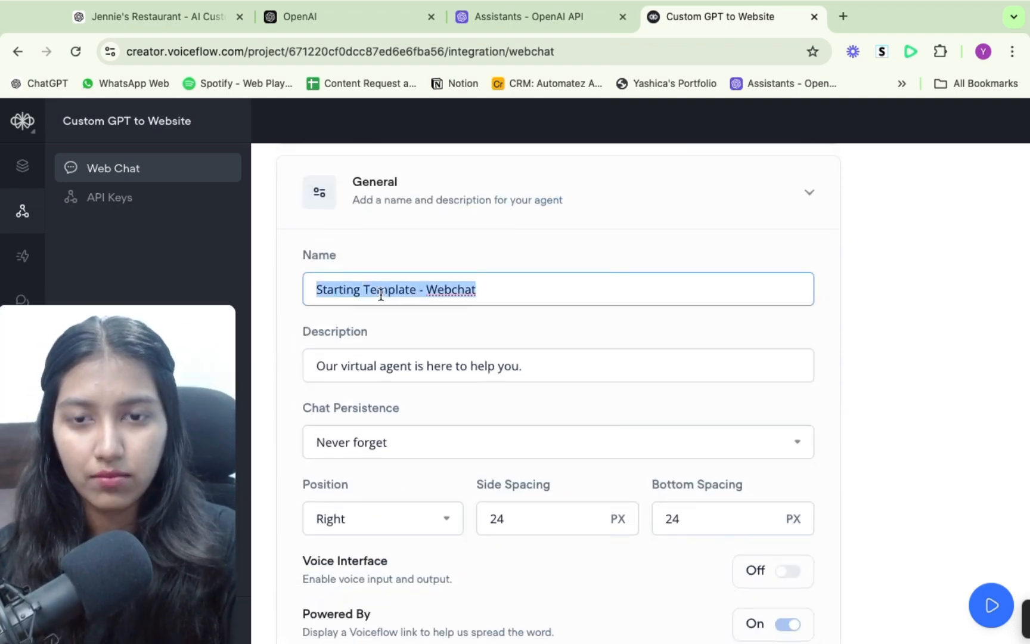
pyautogui.write('ai')
pyautogui.press('BackSpace')
pyautogui.press('BackSpace')
pyautogui.write('AI Cu')
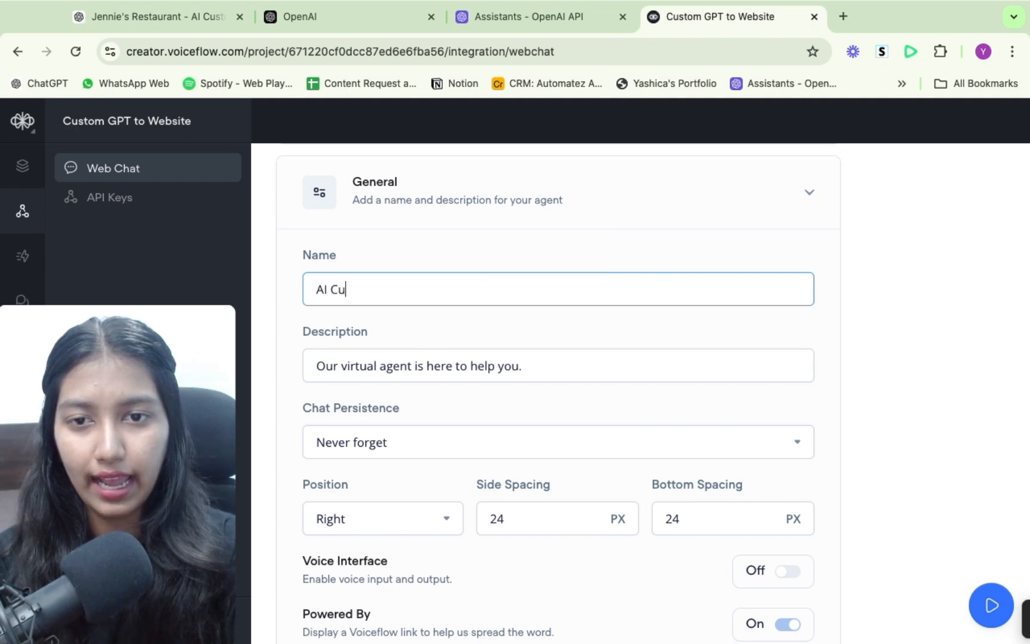
pyautogui.write('stomer Support Agent')
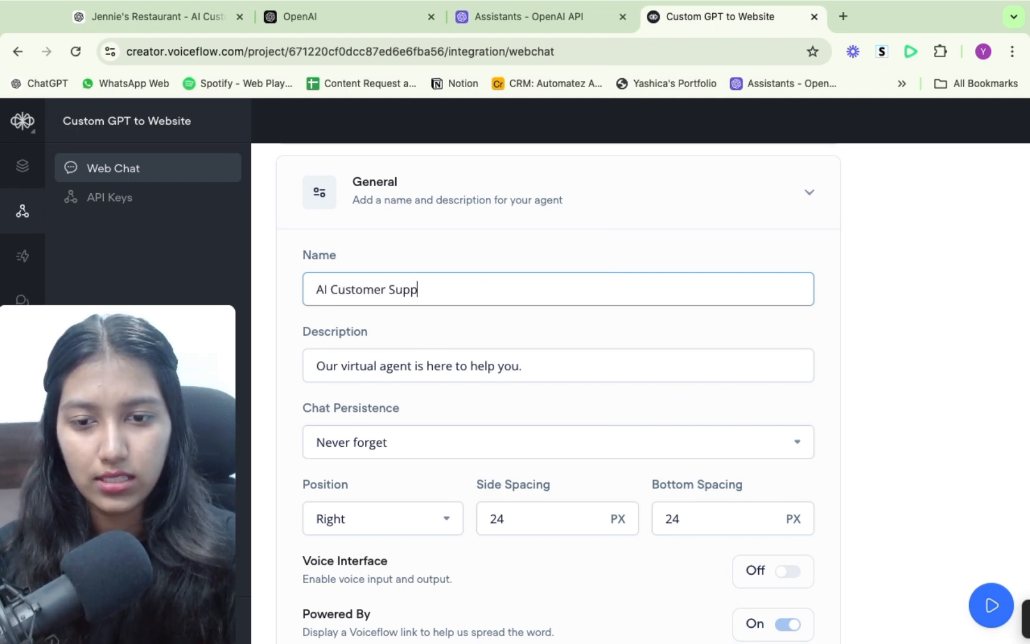
# - Check the web chat's description and choose Never forget as its chat persistence
pyautogui.tripleClick(363, 367)
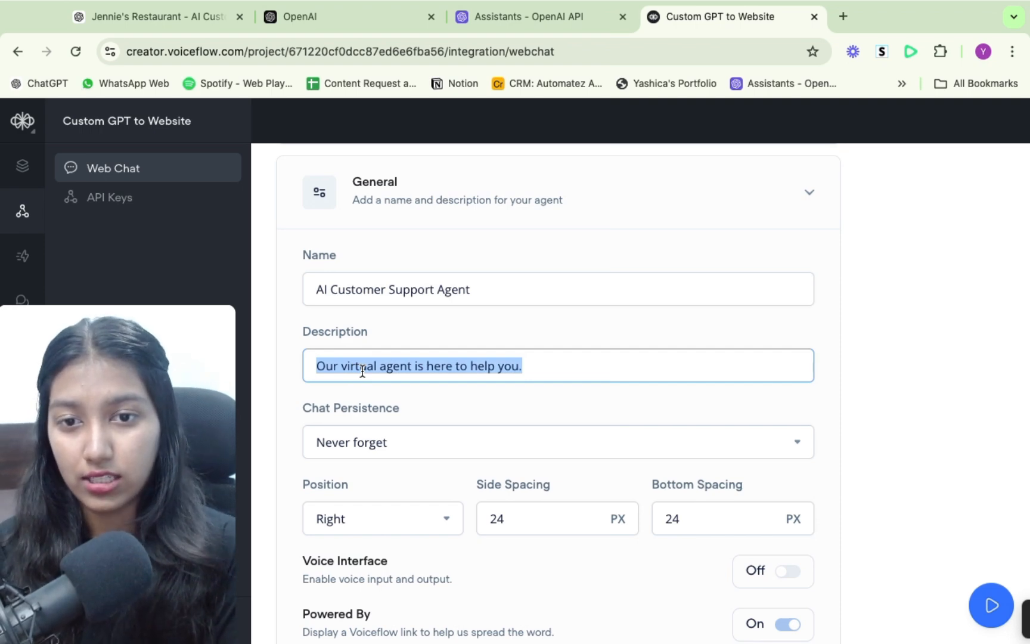
pyautogui.click(456, 394)
pyautogui.scroll(-2, 456, 395)
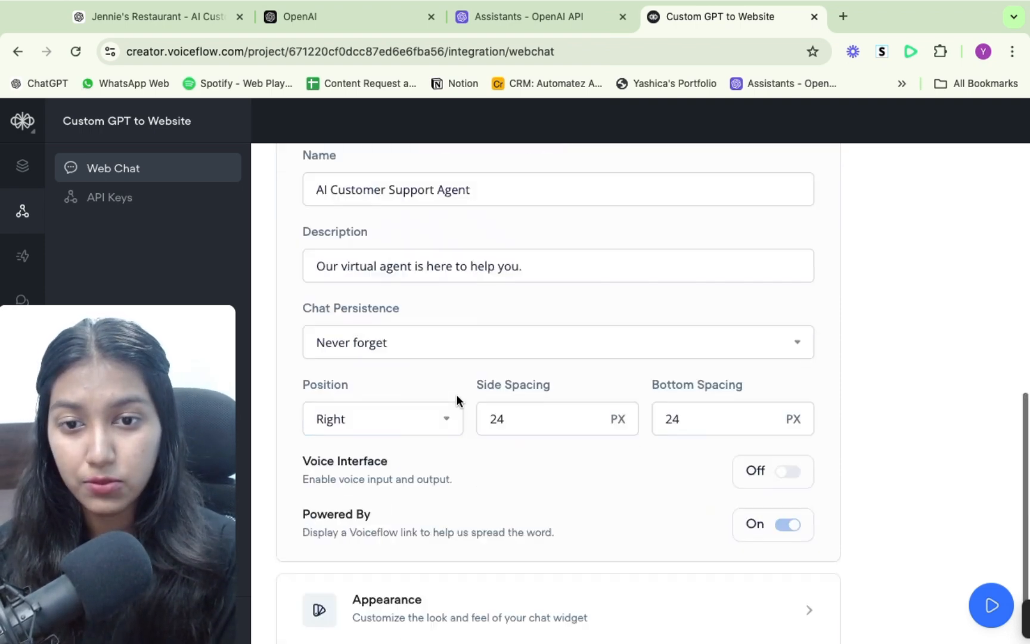
pyautogui.click(387, 328)
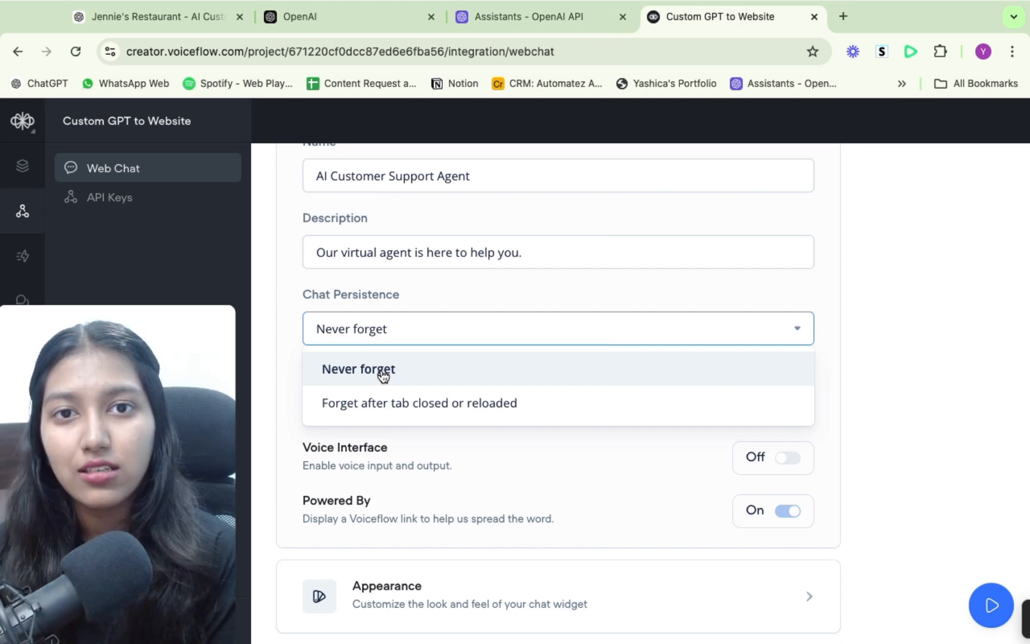
pyautogui.click(407, 371)
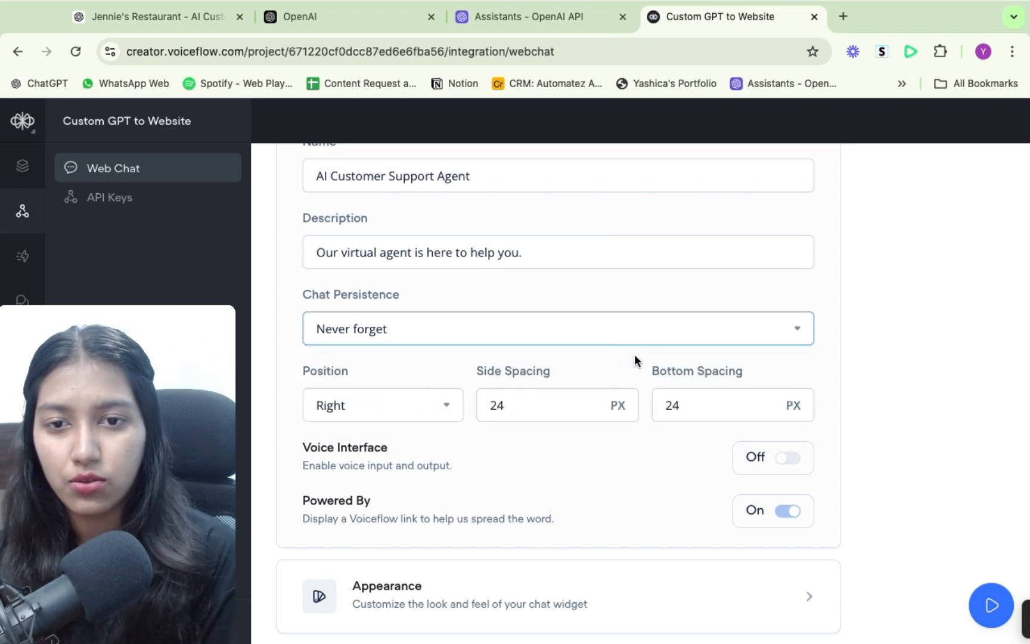
# - Review the chat widget's side spacing, bottom spacing, Voice Interface and Powered By options
pyautogui.scroll(-1, 634, 354)
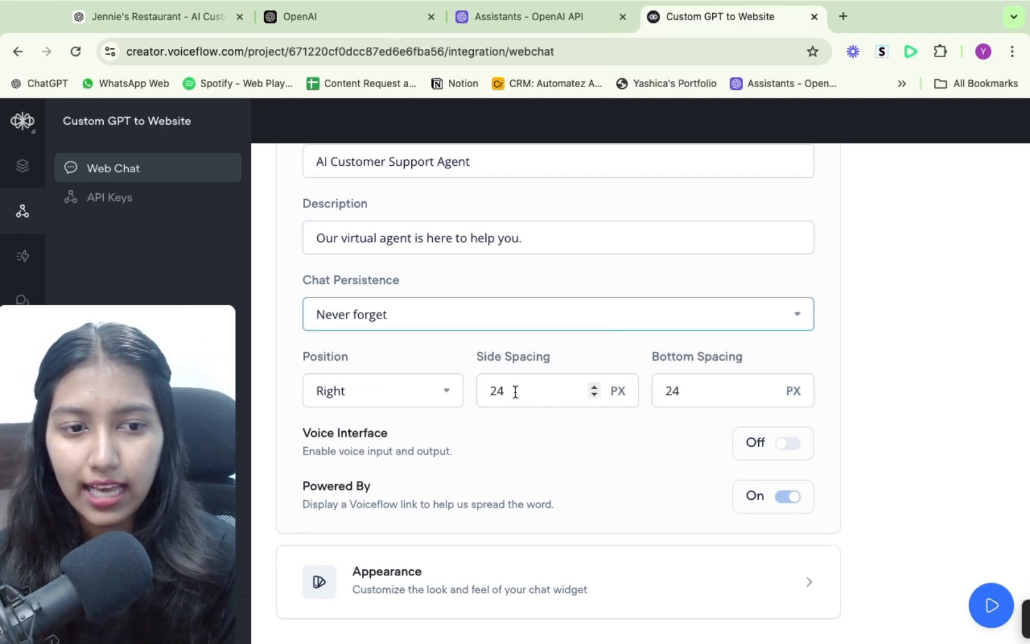
pyautogui.moveTo(515, 391); pyautogui.dragTo(460, 395)
pyautogui.moveTo(694, 391); pyautogui.dragTo(655, 390)
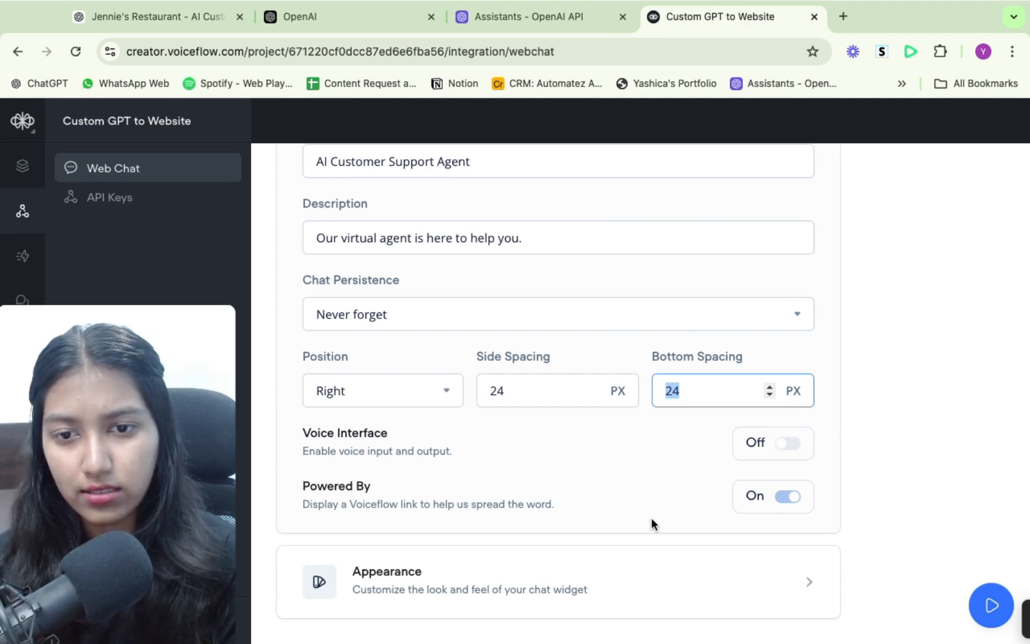
pyautogui.moveTo(782, 493)
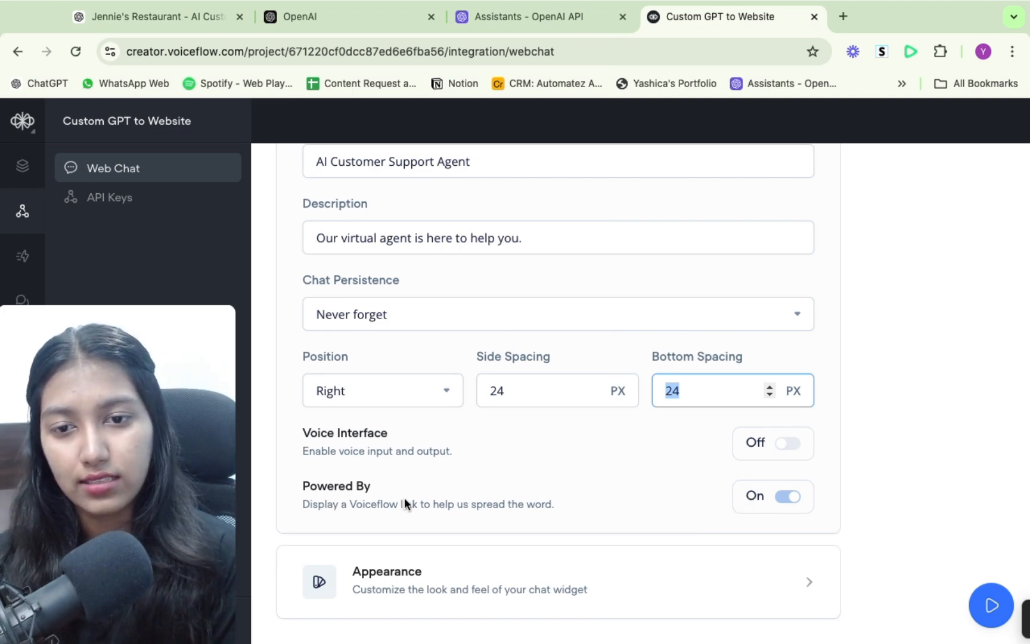
# - Expand the Appearance section and change the chat widget's main color to magenta, hex CD00FD
pyautogui.click(604, 588)
pyautogui.scroll(-6, 604, 588)
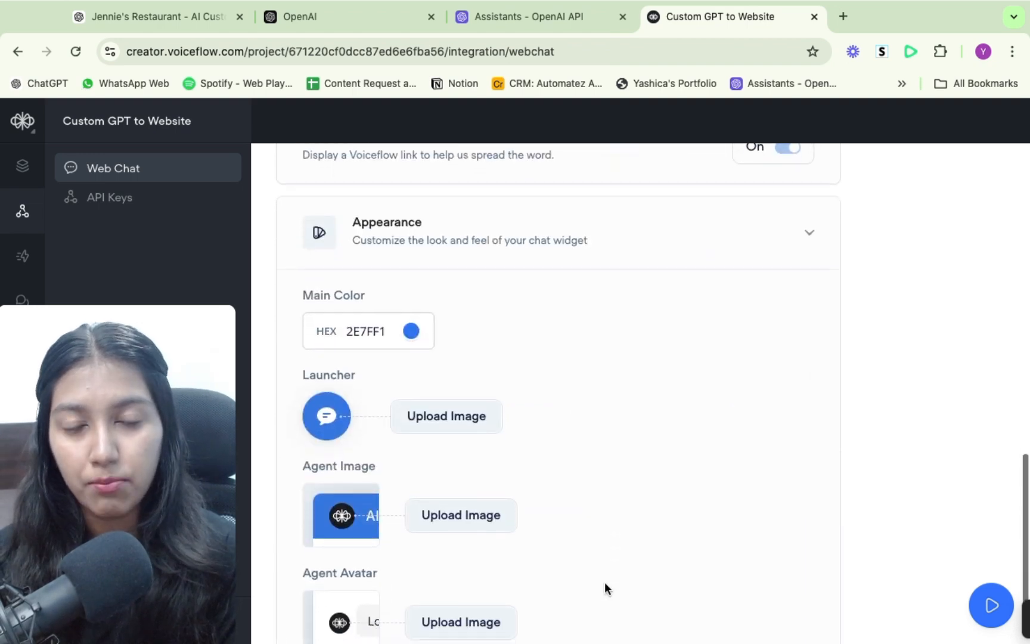
pyautogui.click(410, 331)
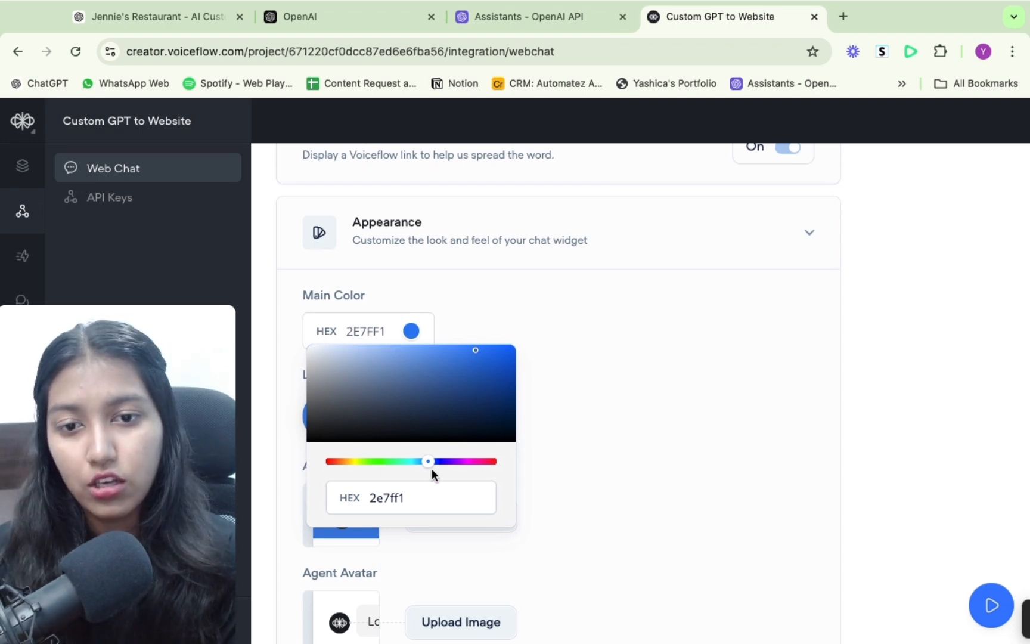
pyautogui.moveTo(428, 462); pyautogui.dragTo(462, 464)
pyautogui.moveTo(474, 345); pyautogui.dragTo(536, 345)
pyautogui.click(546, 341)
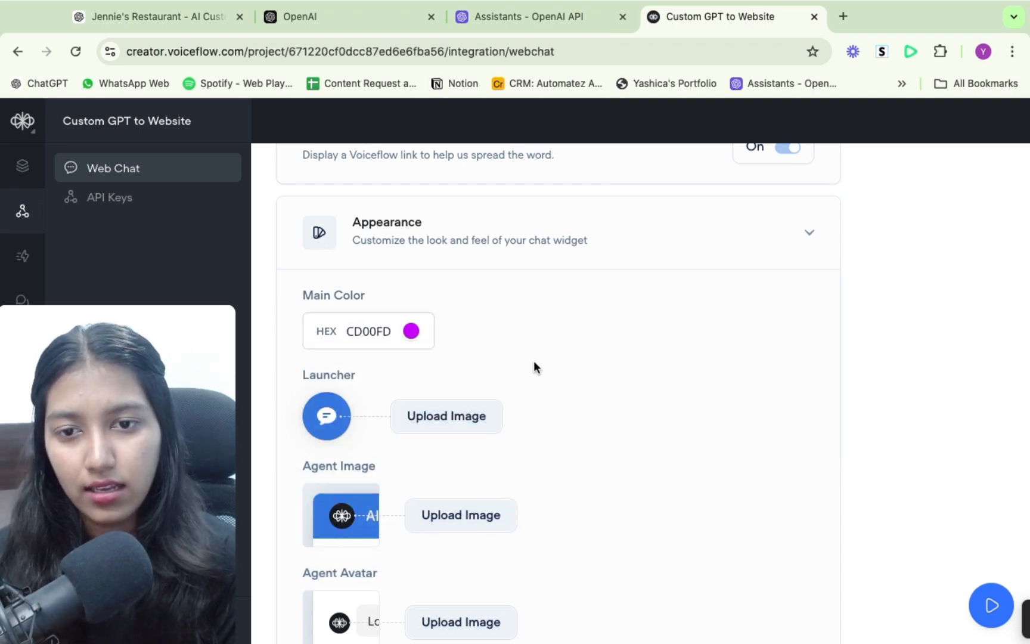
# - Look over the launcher, agent image and avatar options, and copy the web chat installation code snippet
pyautogui.scroll(-2, 510, 359)
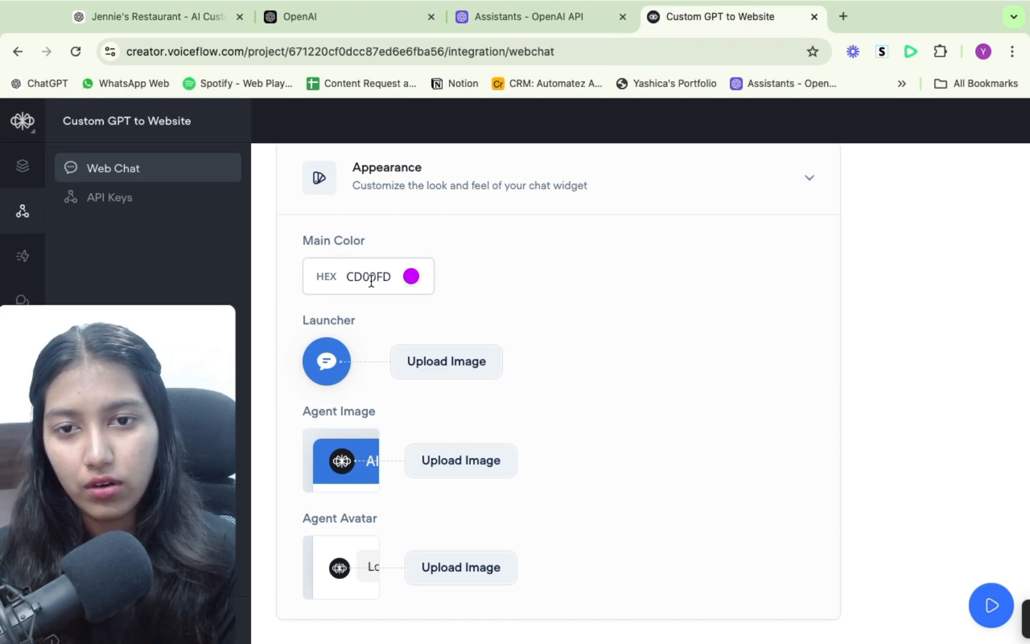
pyautogui.scroll(-1, 501, 329)
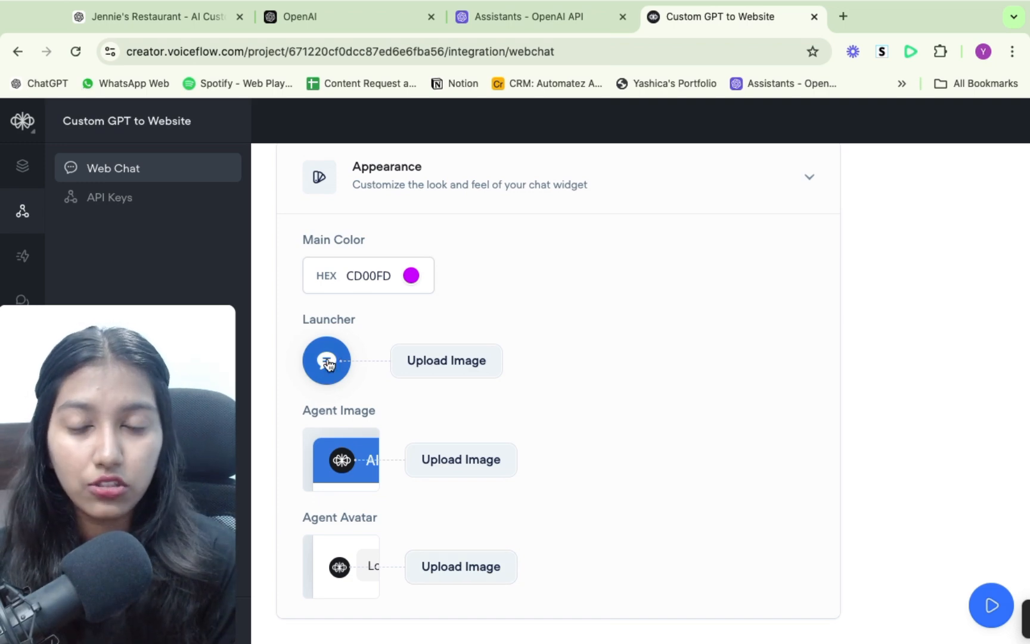
pyautogui.scroll(8, 526, 441)
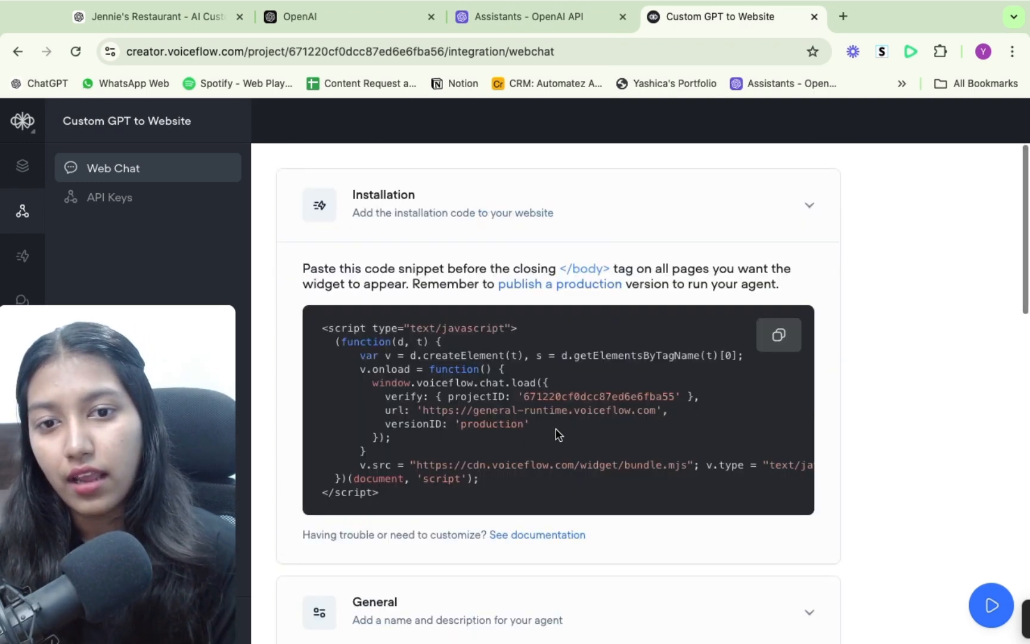
pyautogui.click(779, 338)
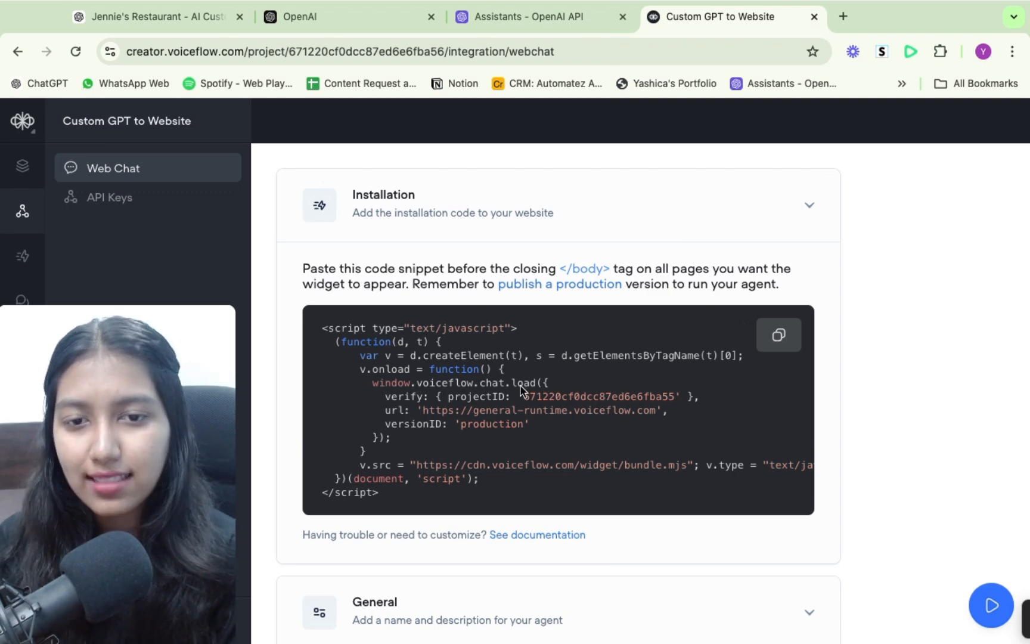
# - Search Google in a new tab for wordpress voiceflow integration and look through the video and plugin results
pyautogui.click(848, 16)
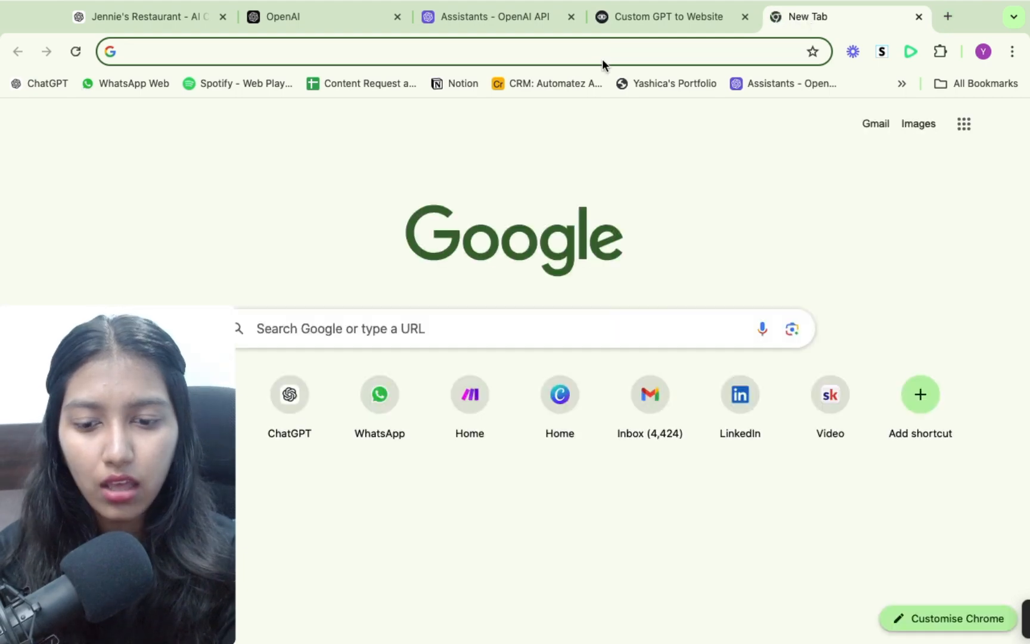
pyautogui.write('wordpress voic')
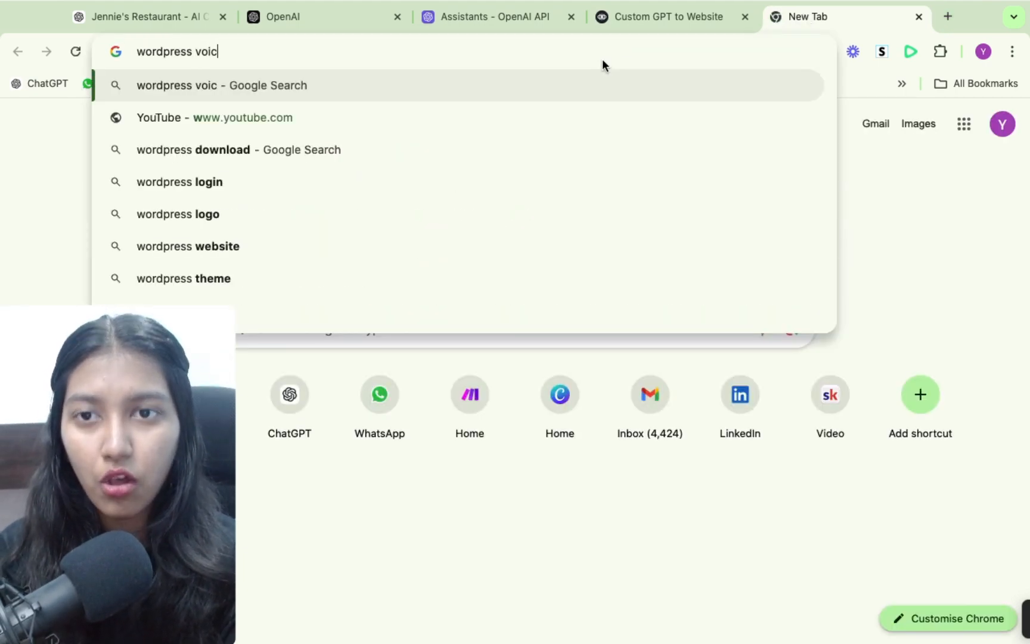
pyautogui.write('eflow integr')
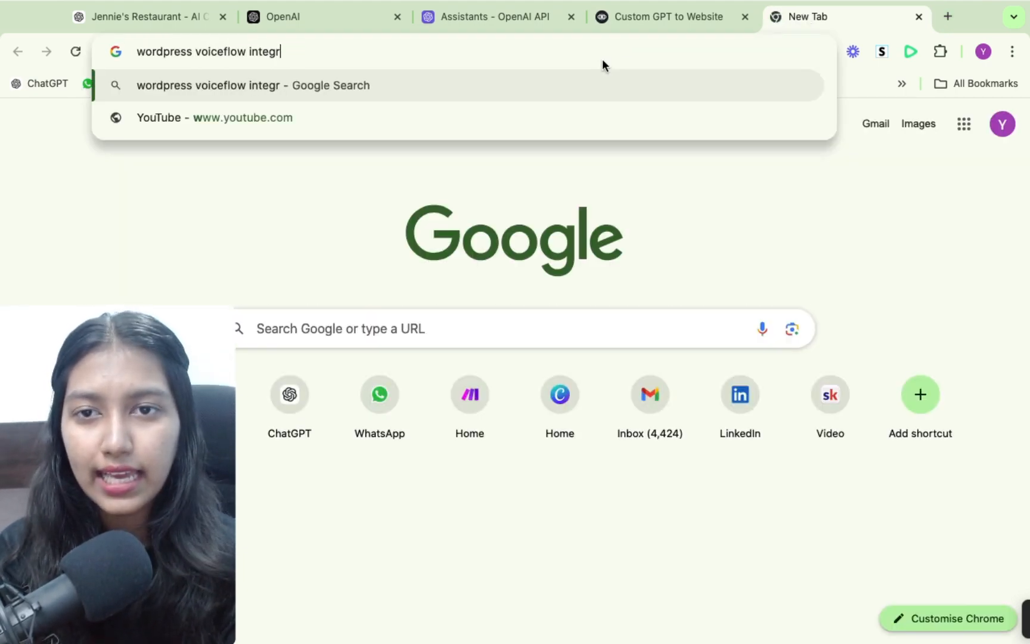
pyautogui.write('a')
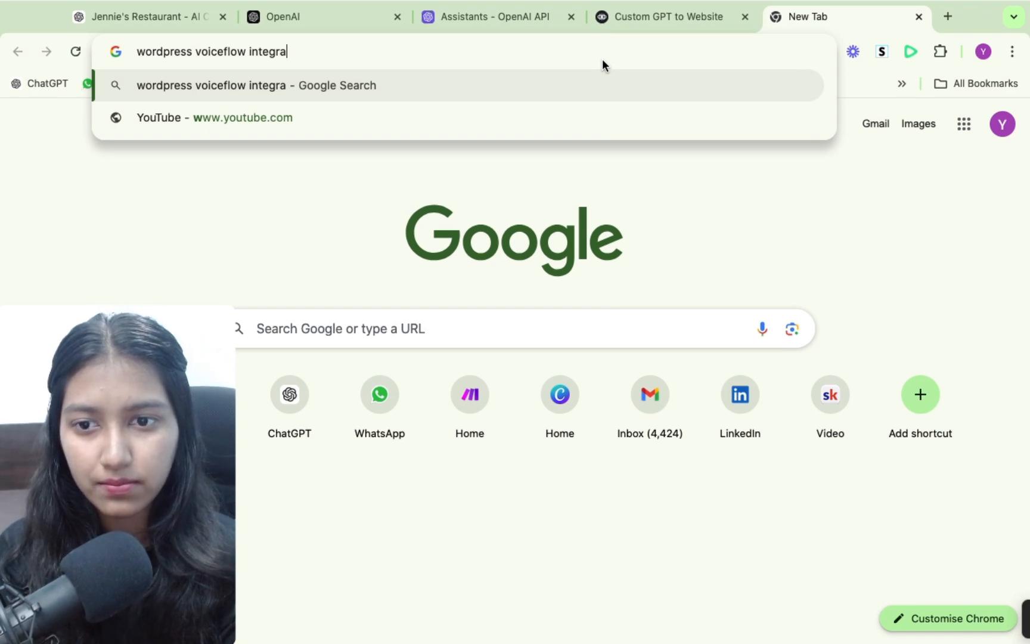
pyautogui.write('tion')
pyautogui.press('Return')
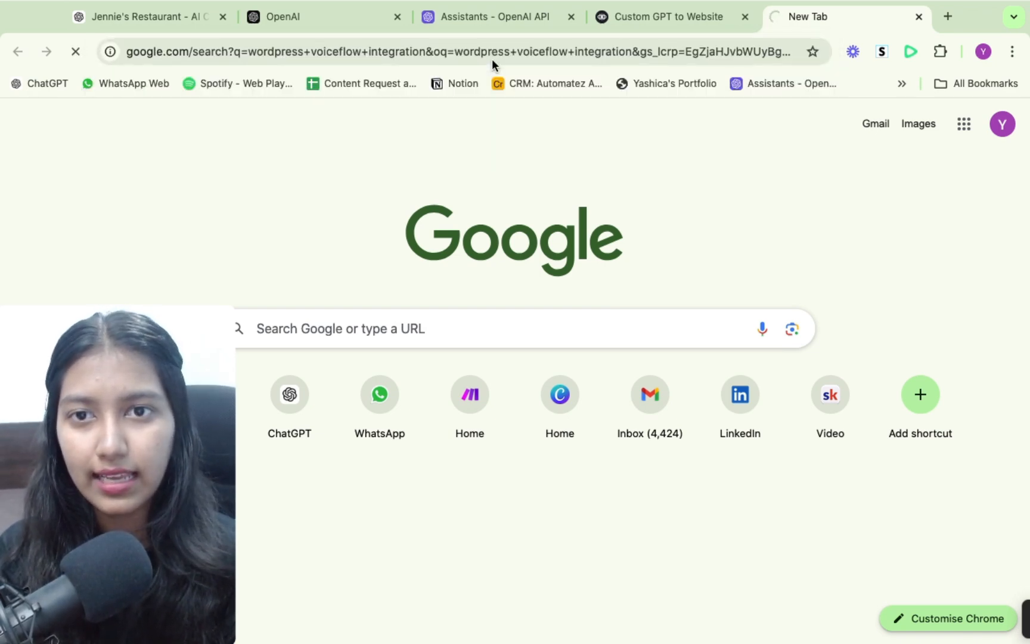
pyautogui.scroll(-2, 705, 372)
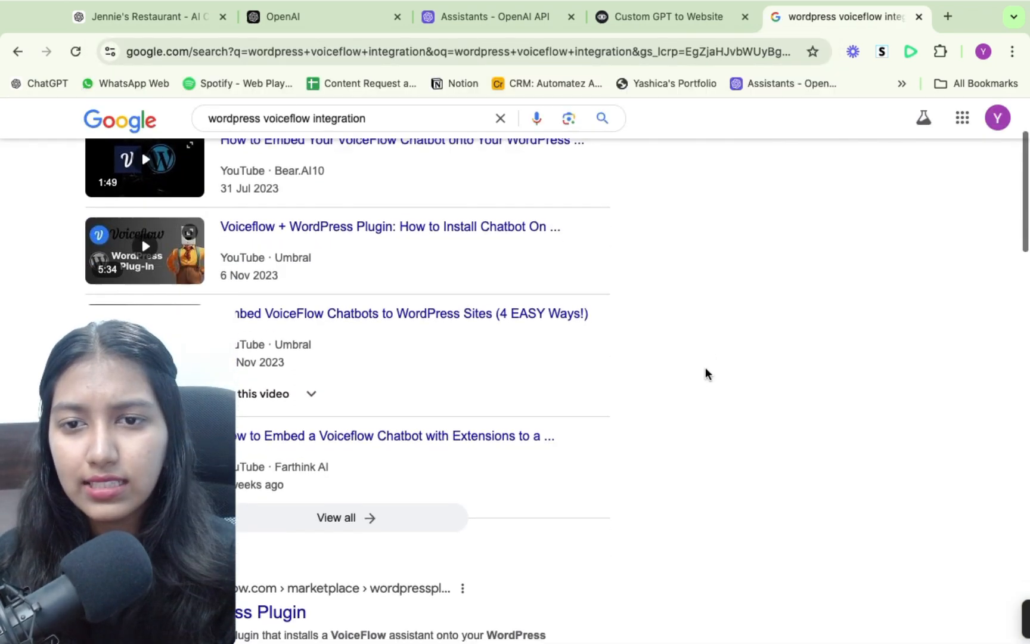
pyautogui.scroll(-2, 706, 373)
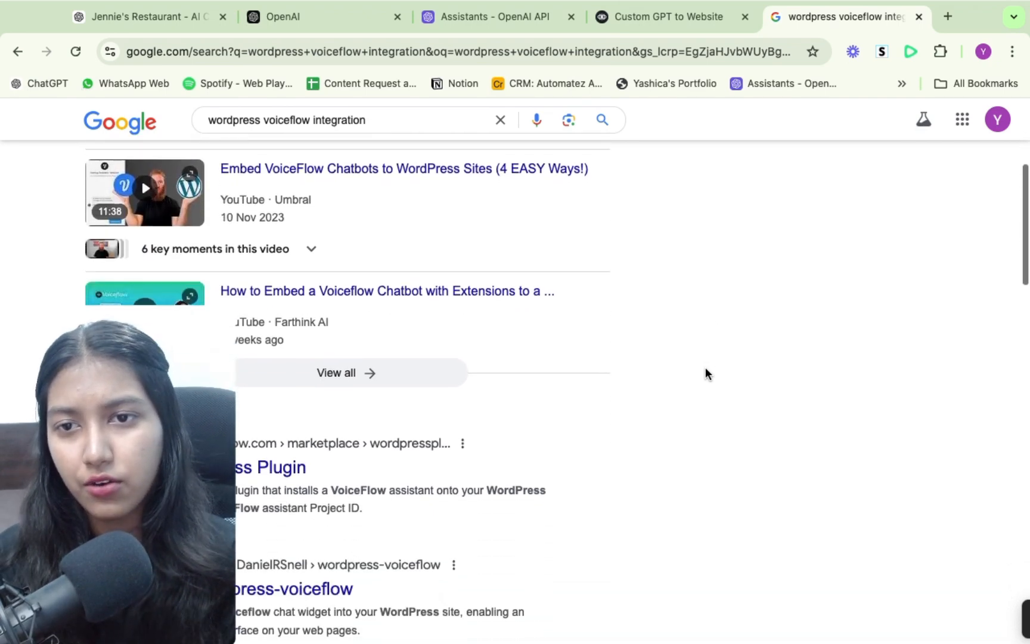
pyautogui.scroll(3, 706, 372)
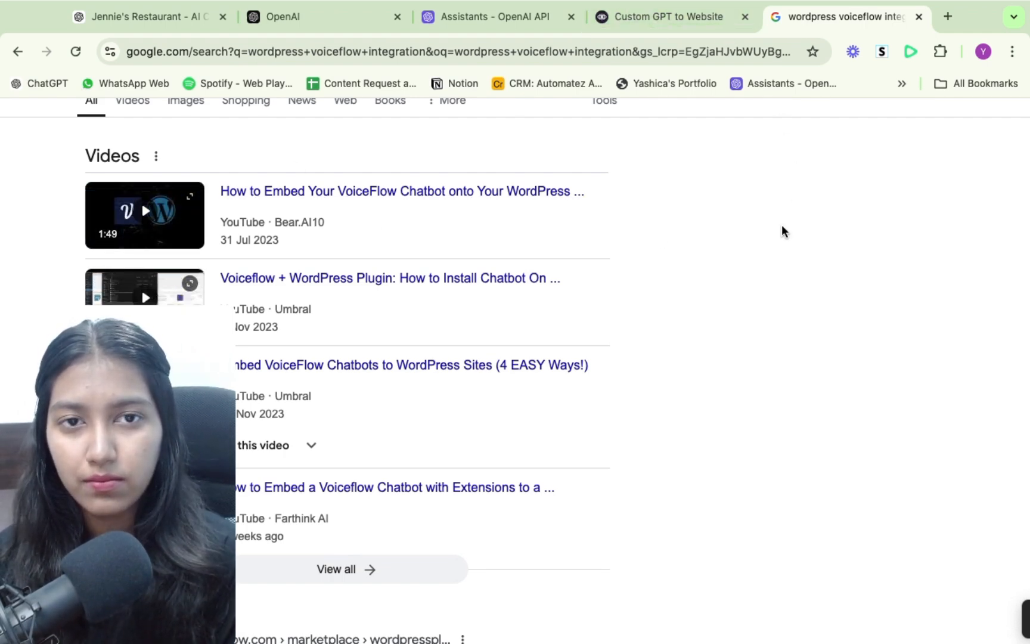
pyautogui.scroll(3, 781, 230)
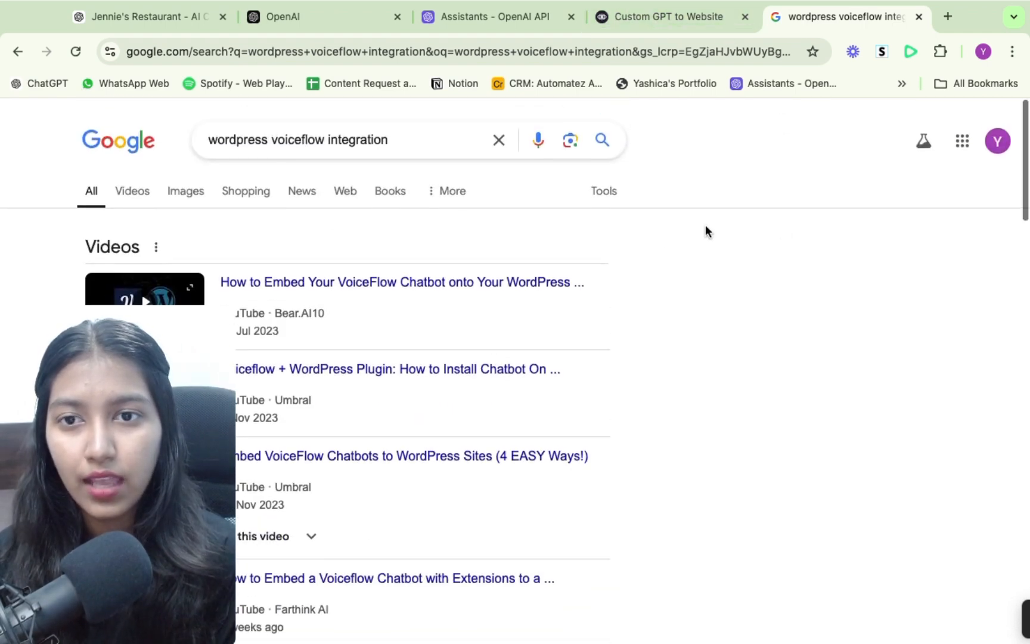
# - Replace wordpress with webflow in the Google search query
pyautogui.doubleClick(221, 131)
pyautogui.write('webflow')
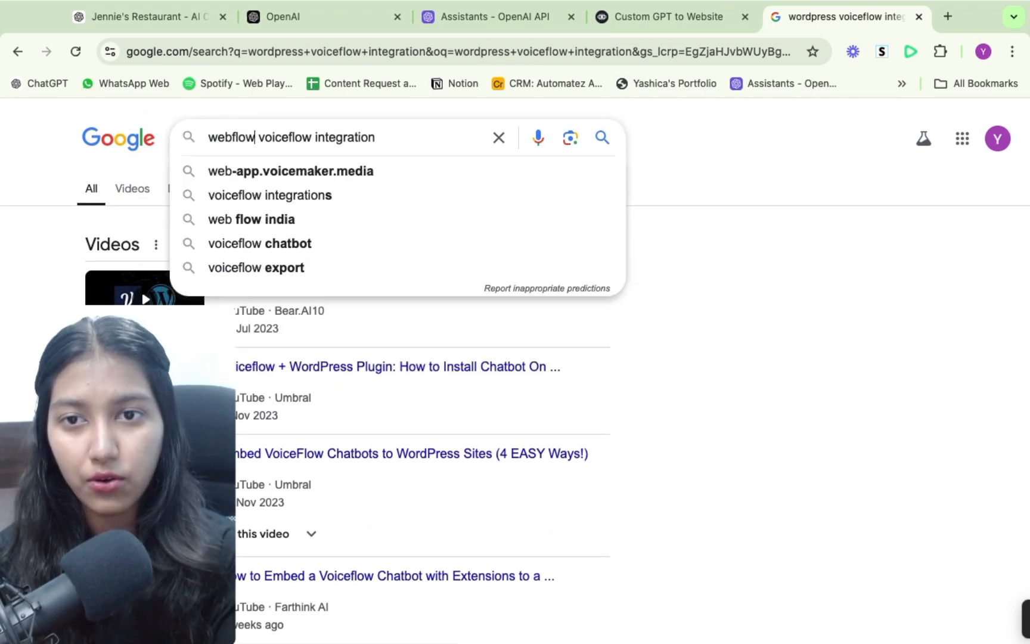
pyautogui.doubleClick(229, 138)
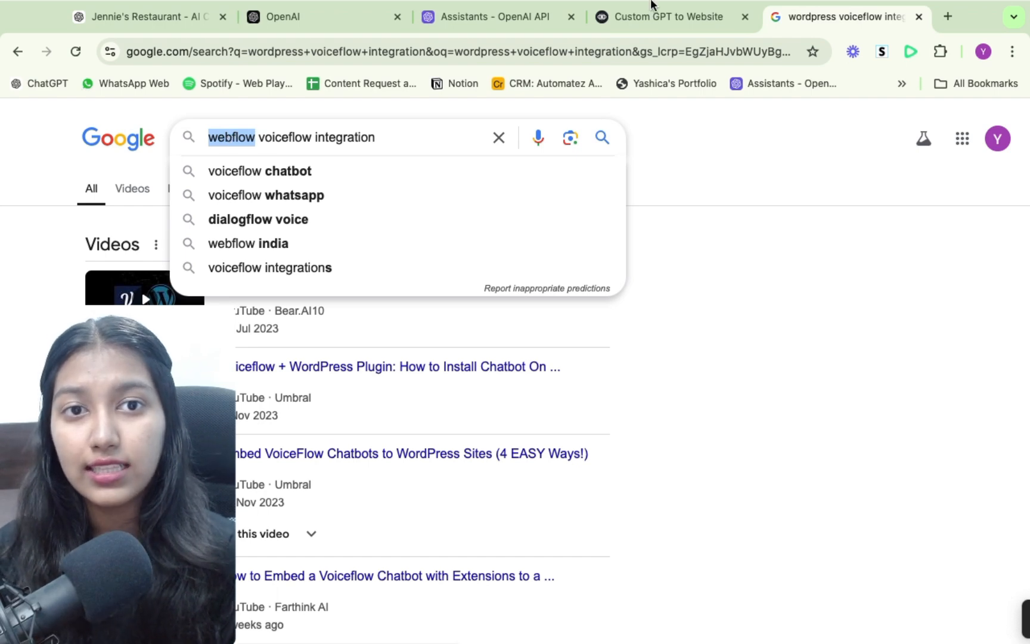
# - Return to the Voiceflow web chat page, copy the installation code snippet and highlight the instruction about pasting it before the closing body tag
pyautogui.click(685, 15)
pyautogui.click(779, 336)
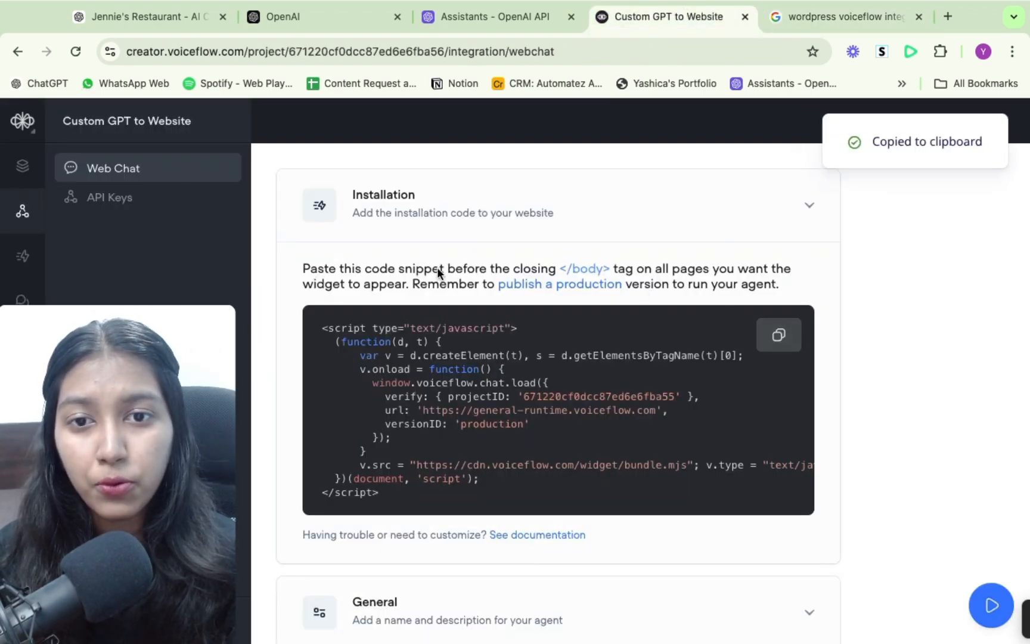
pyautogui.moveTo(437, 267); pyautogui.dragTo(628, 268)
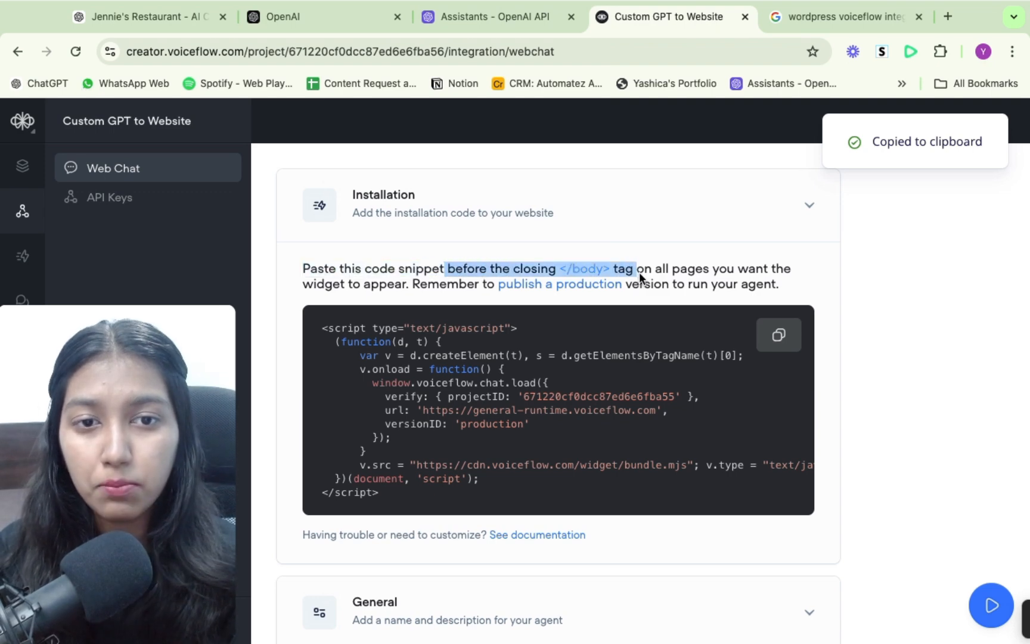
pyautogui.moveTo(712, 270); pyautogui.dragTo(714, 271)
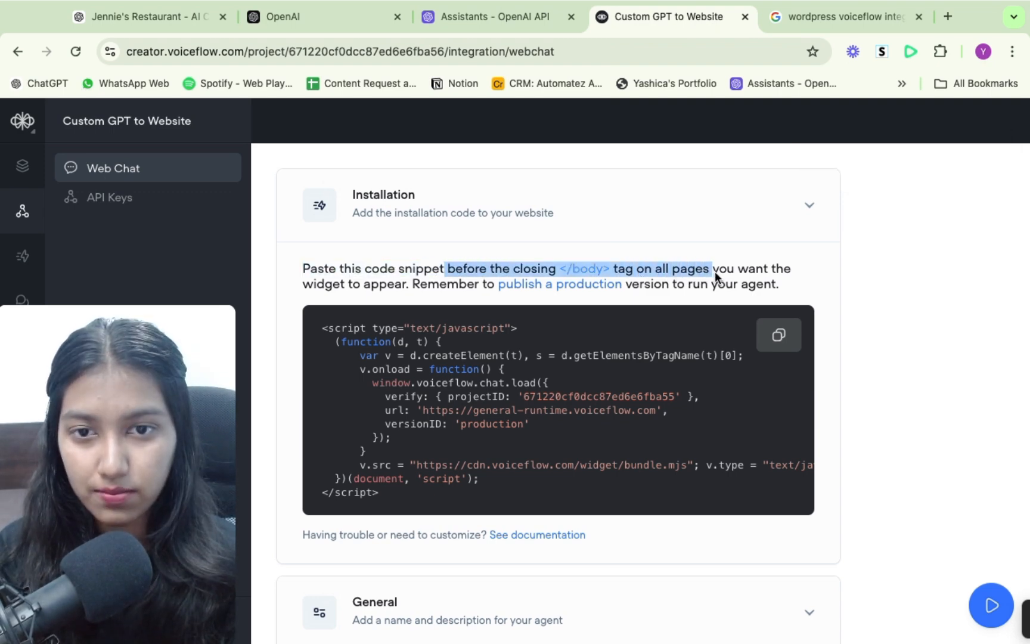
pyautogui.click(711, 249)
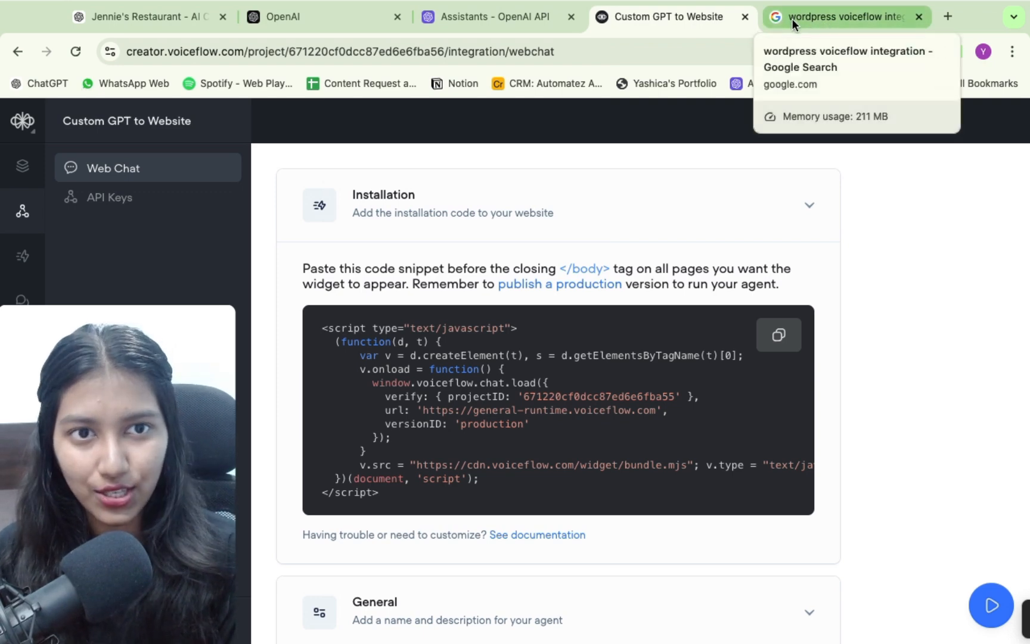
pyautogui.scroll(-3, 600, 286)
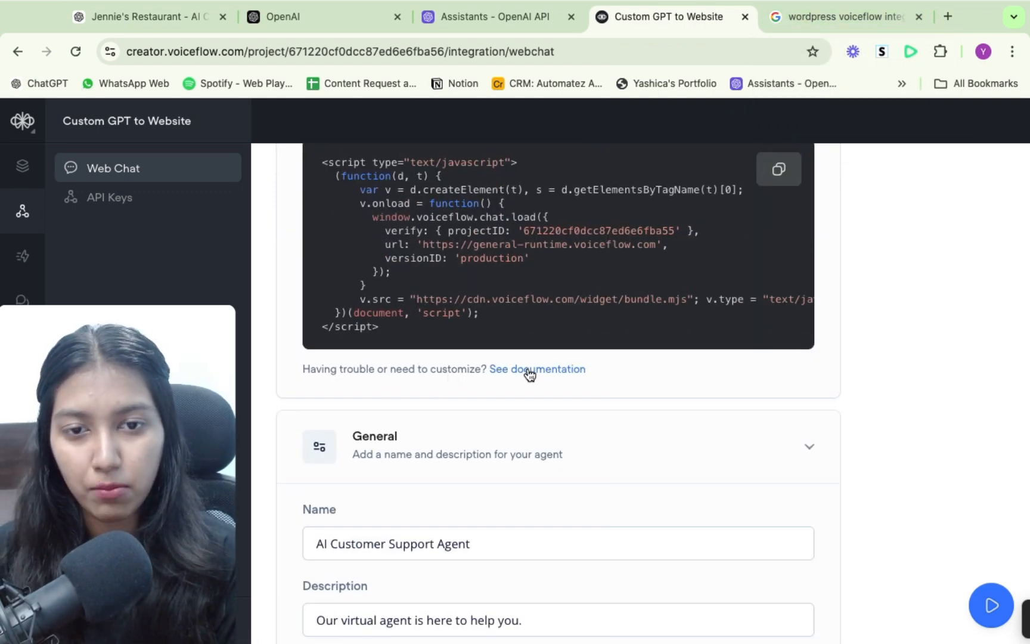
# - Open the Tico chat widget on the Voiceflow website, review its name, description and welcome options, and close it
pyautogui.click(807, 18)
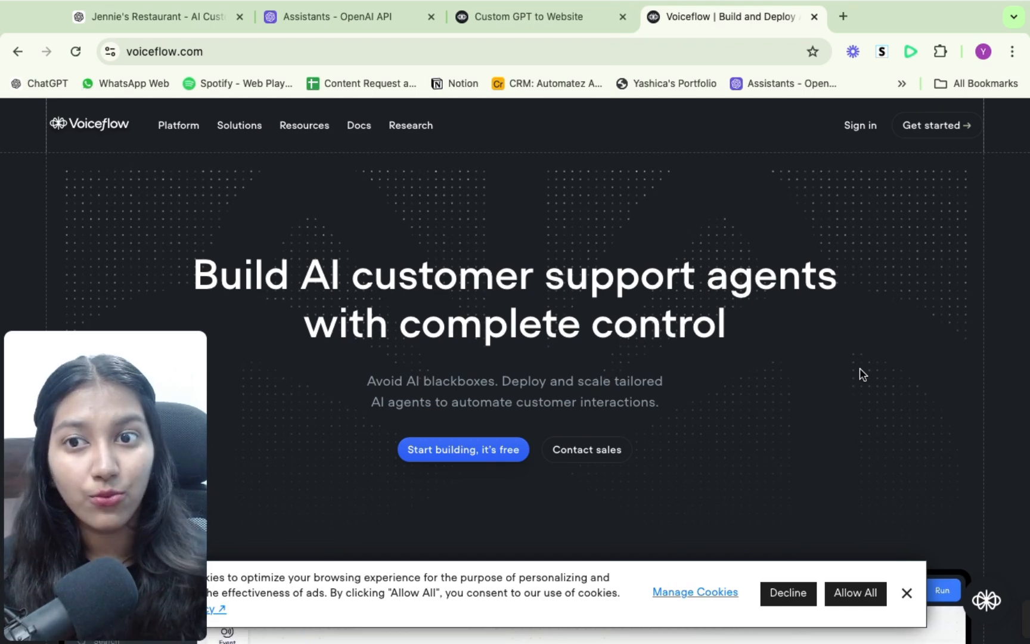
pyautogui.click(986, 602)
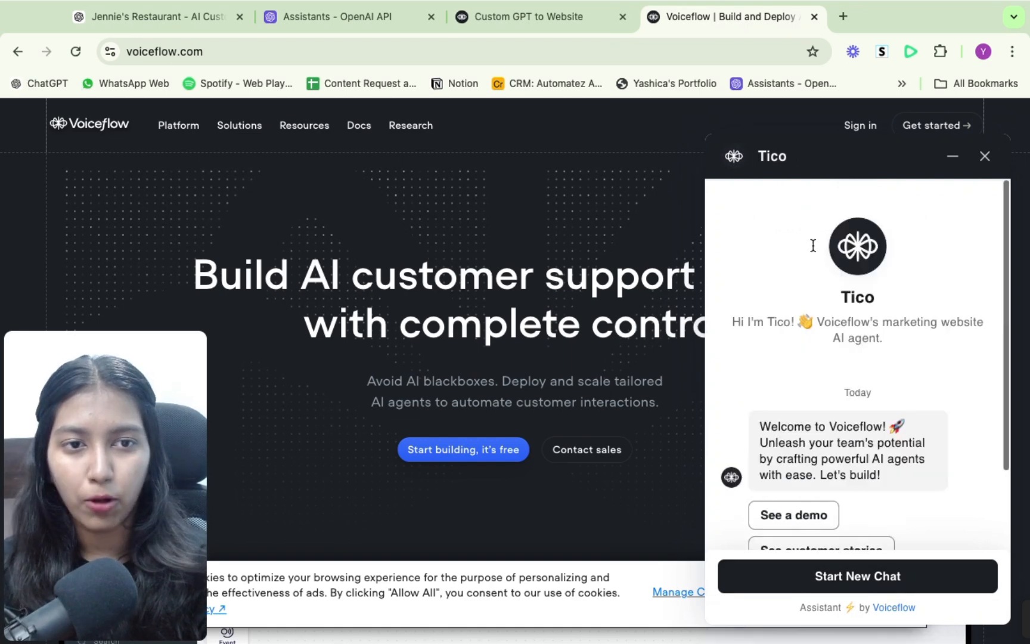
pyautogui.moveTo(842, 298); pyautogui.dragTo(903, 297)
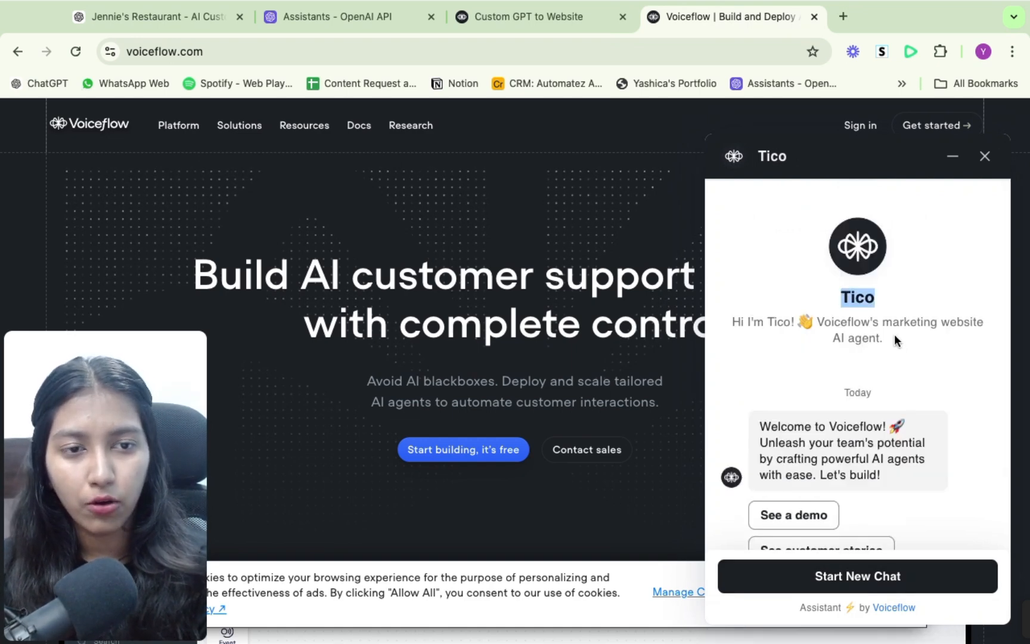
pyautogui.click(728, 327)
pyautogui.moveTo(728, 328); pyautogui.dragTo(724, 319)
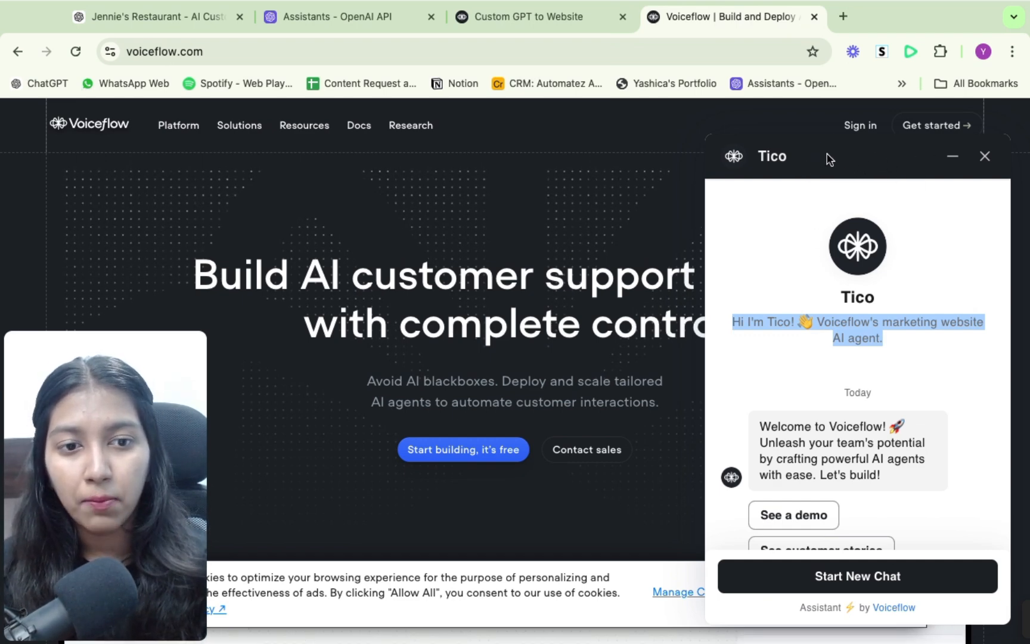
pyautogui.scroll(-3, 898, 297)
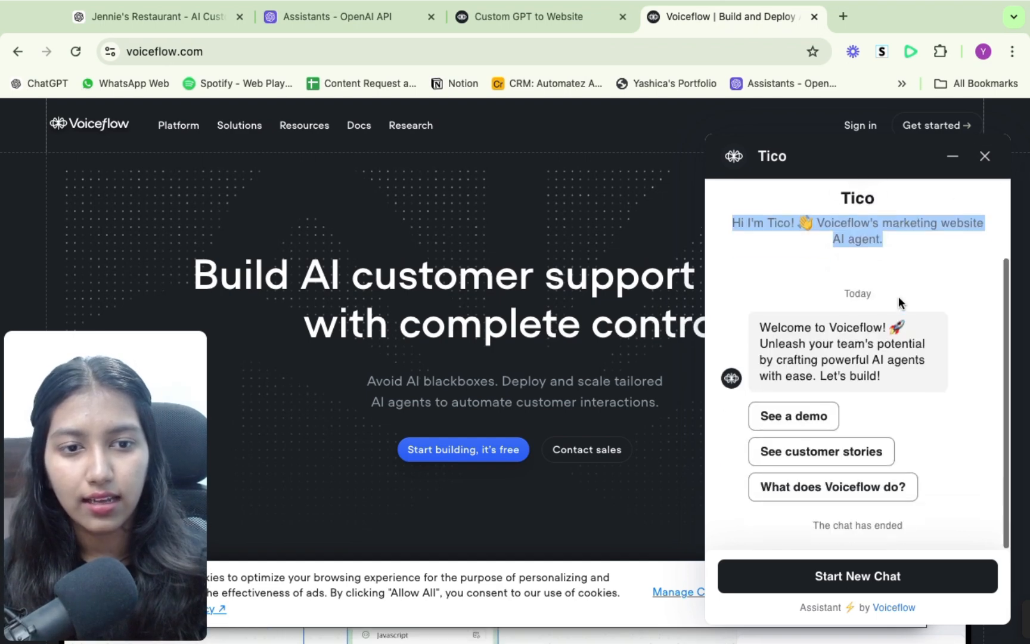
pyautogui.click(984, 156)
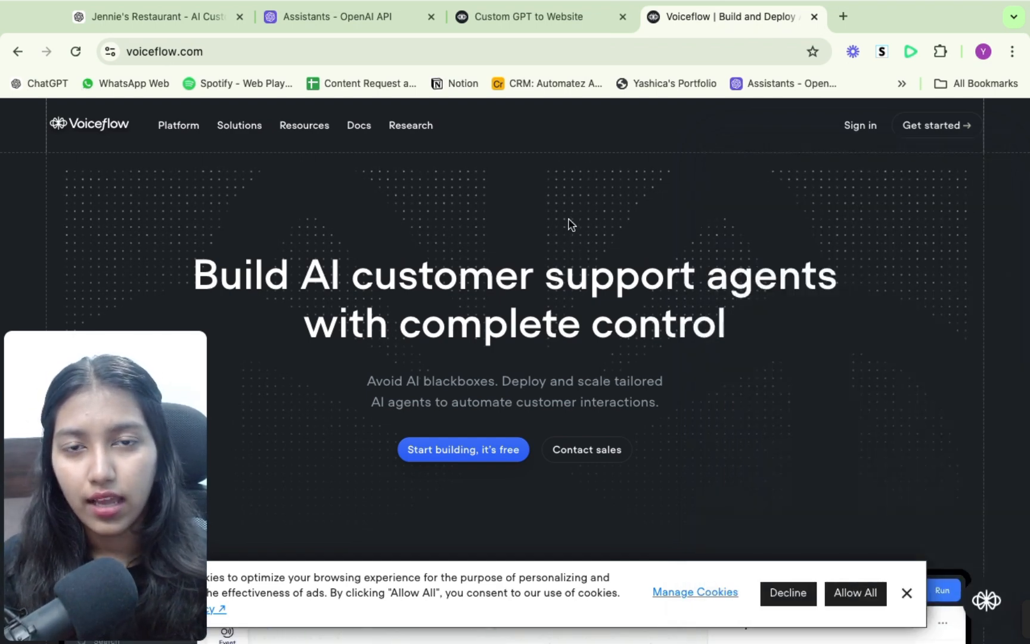
# - Revisit the Jennie's Restaurant custom GPT, its OpenAI assistant and the Voiceflow web chat installation code
pyautogui.click(144, 18)
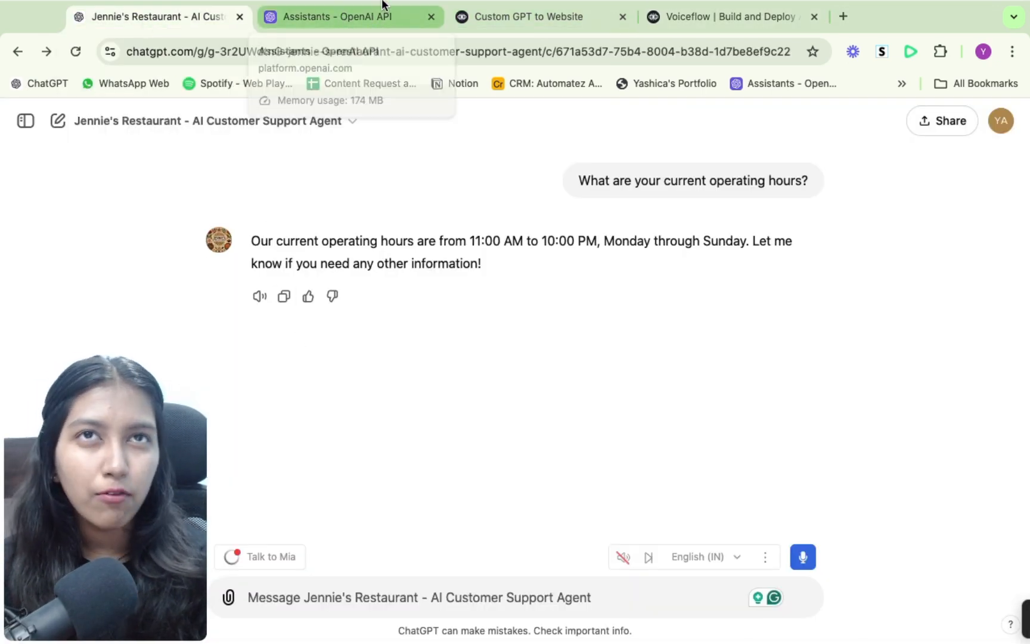
pyautogui.click(349, 15)
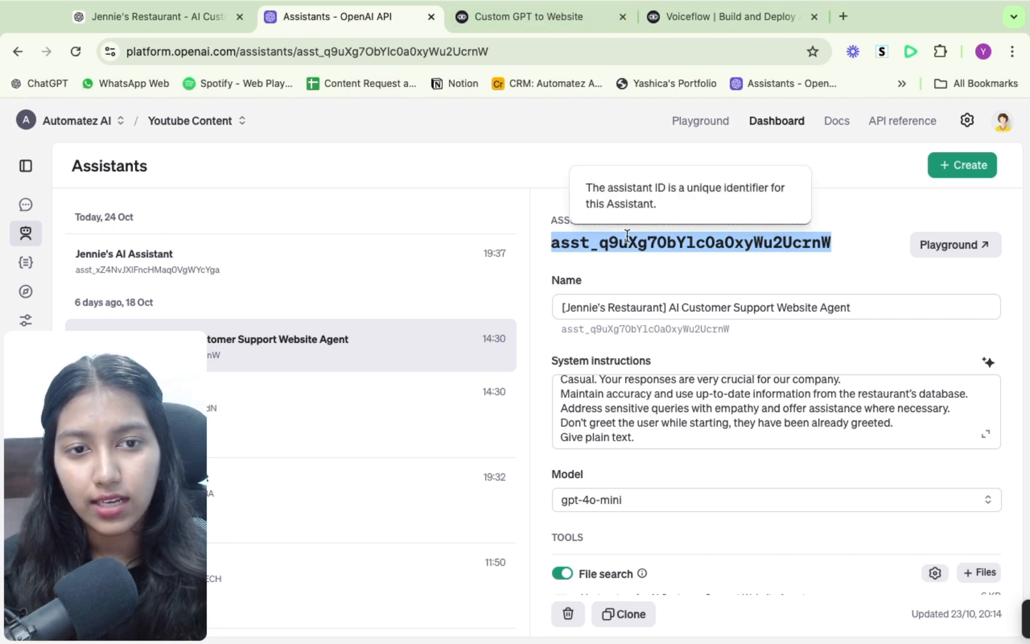
pyautogui.click(531, 17)
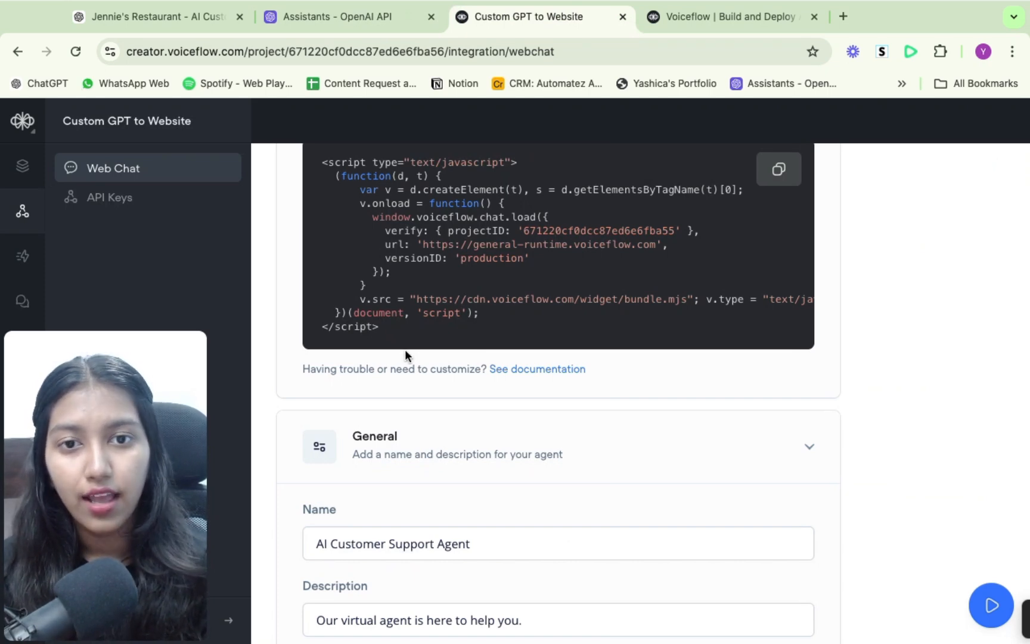
pyautogui.scroll(2, 405, 292)
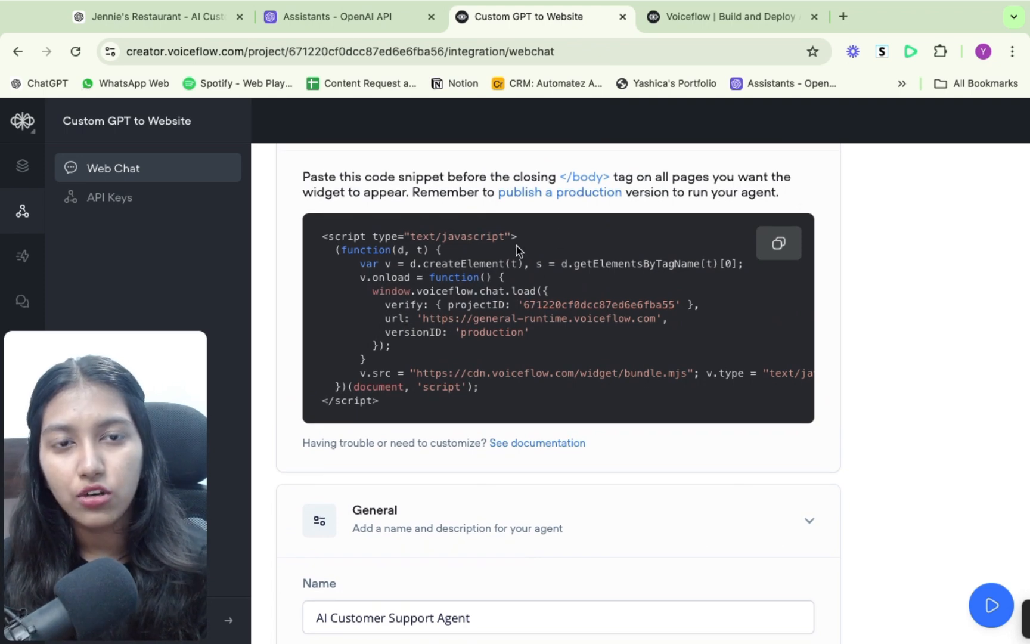
# - Return to the Voiceflow website and briefly open its chat widget again as an embedded example
pyautogui.click(748, 16)
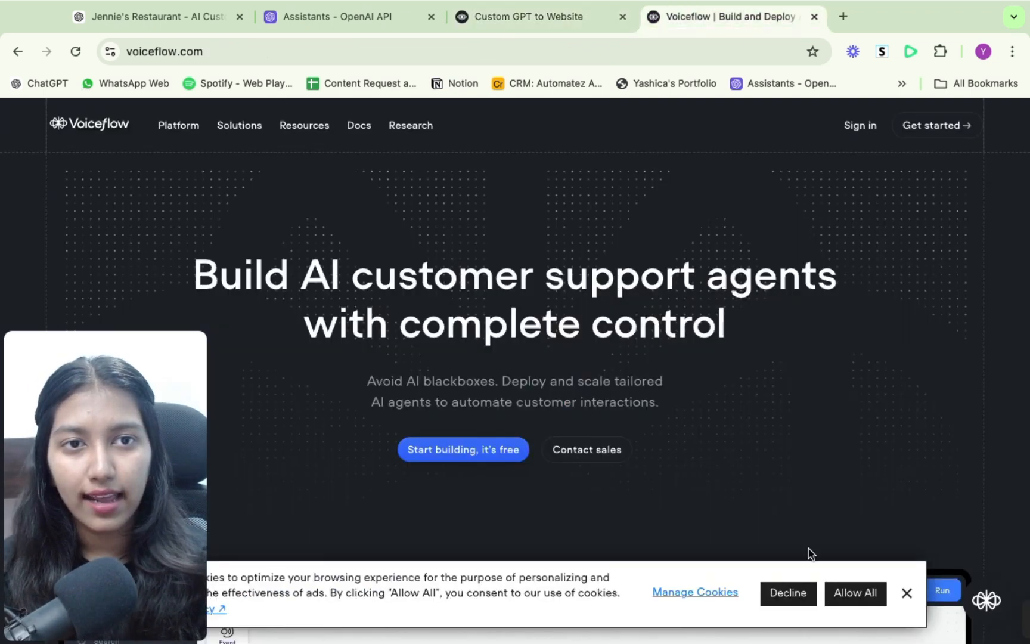
pyautogui.click(989, 602)
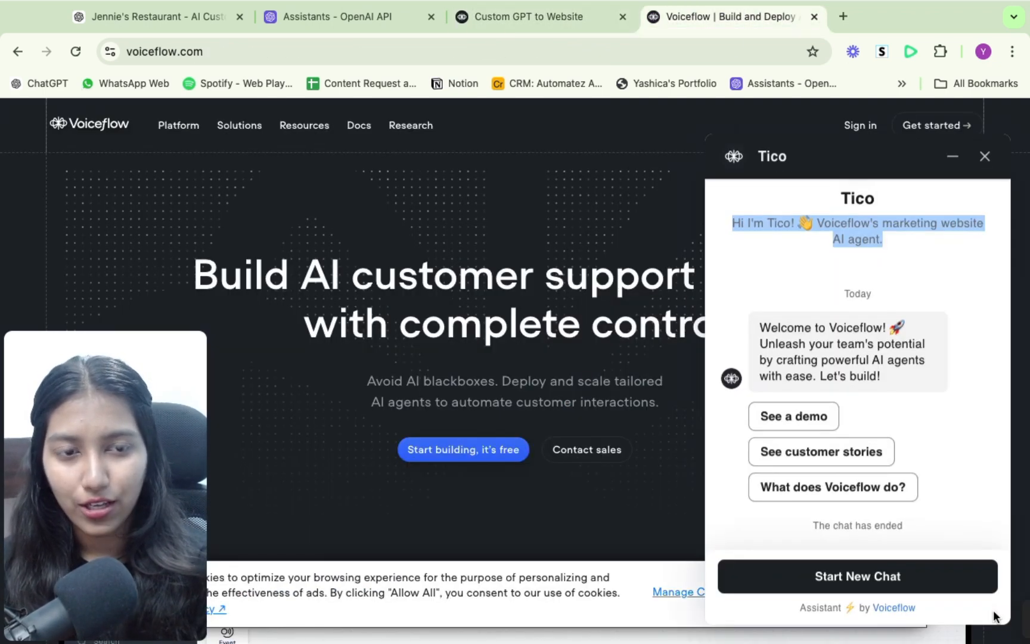
pyautogui.click(984, 156)
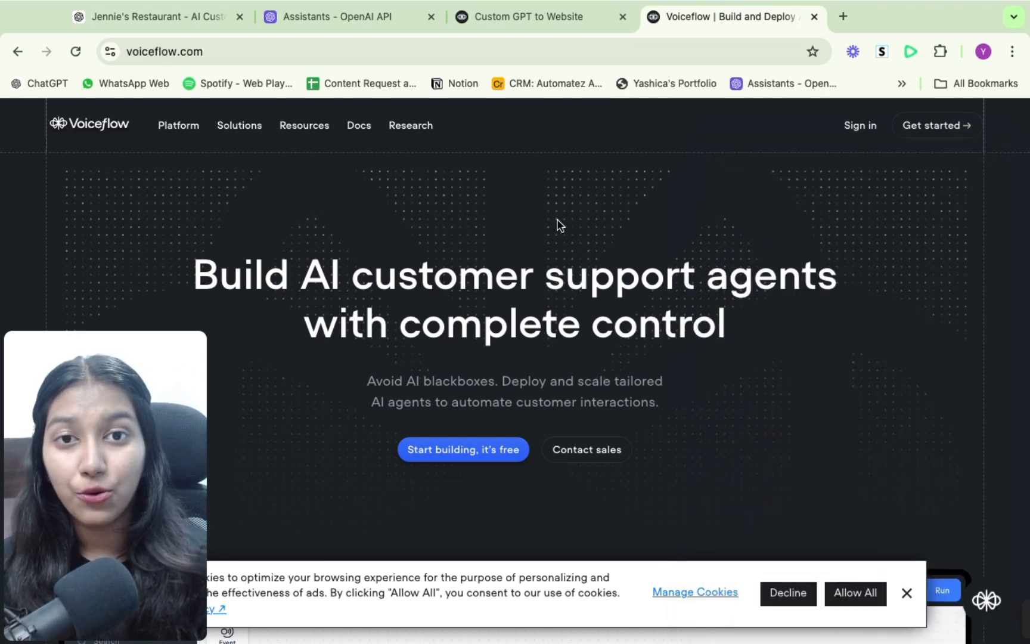